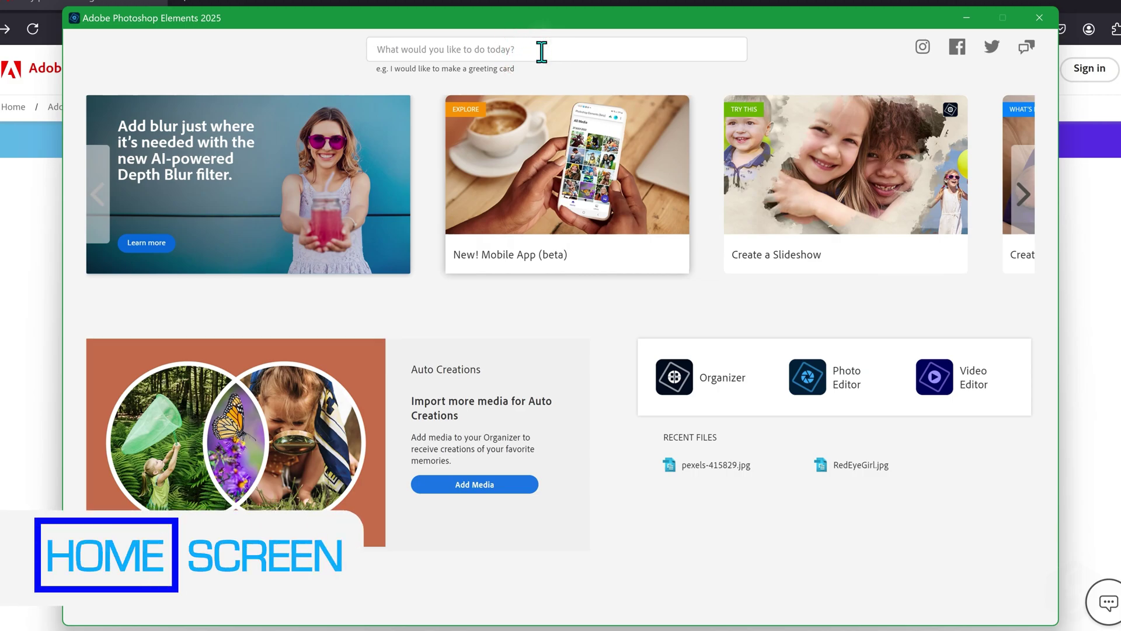
type("smart")
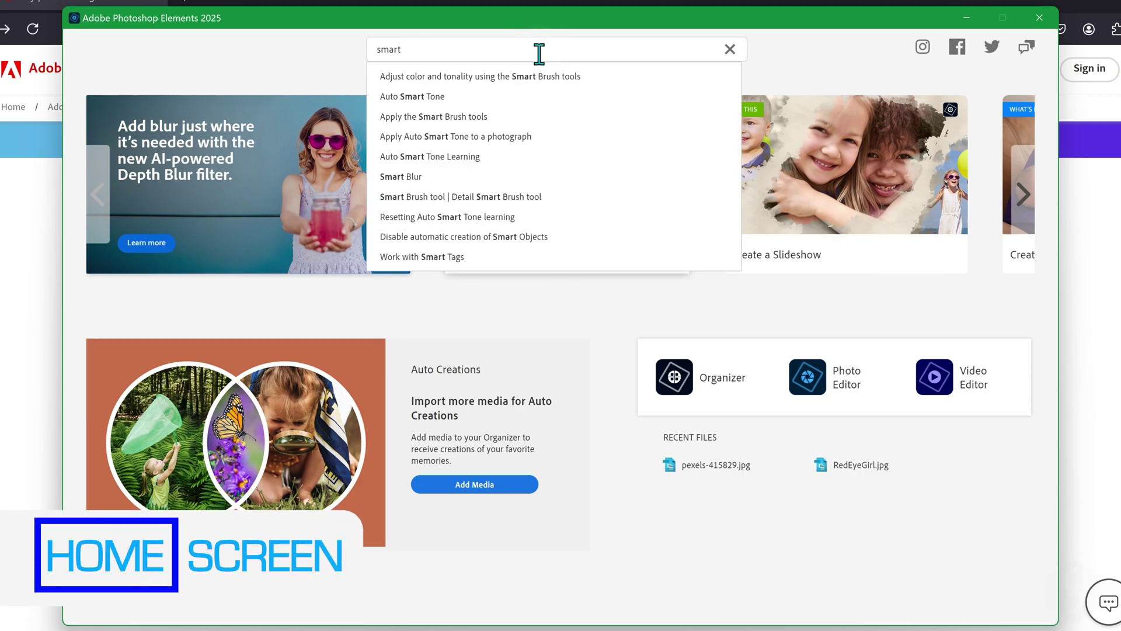
After viewing Auto Smart Tone help, open the Photo Editor and set UI Mode to Dark
left_click(460, 99)
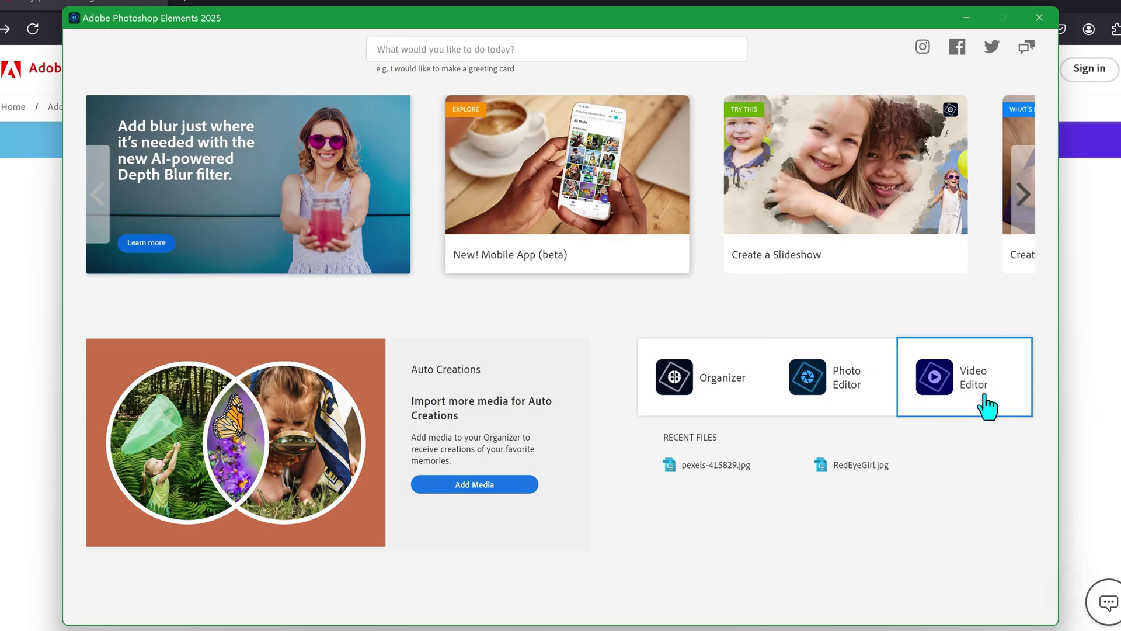
left_click(850, 389)
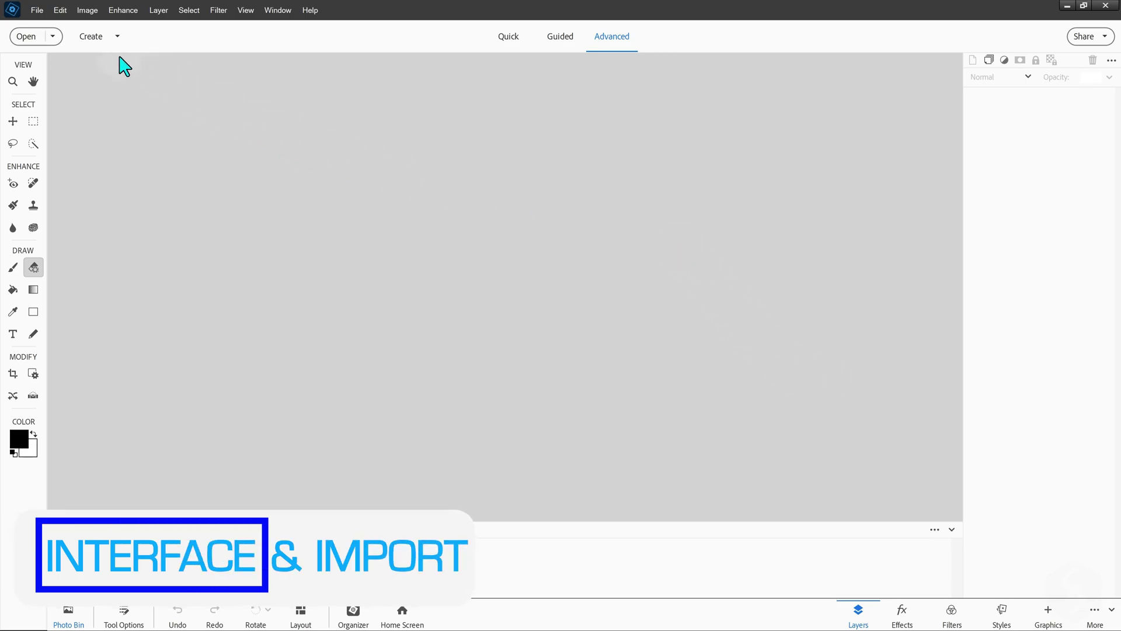
left_click(60, 9)
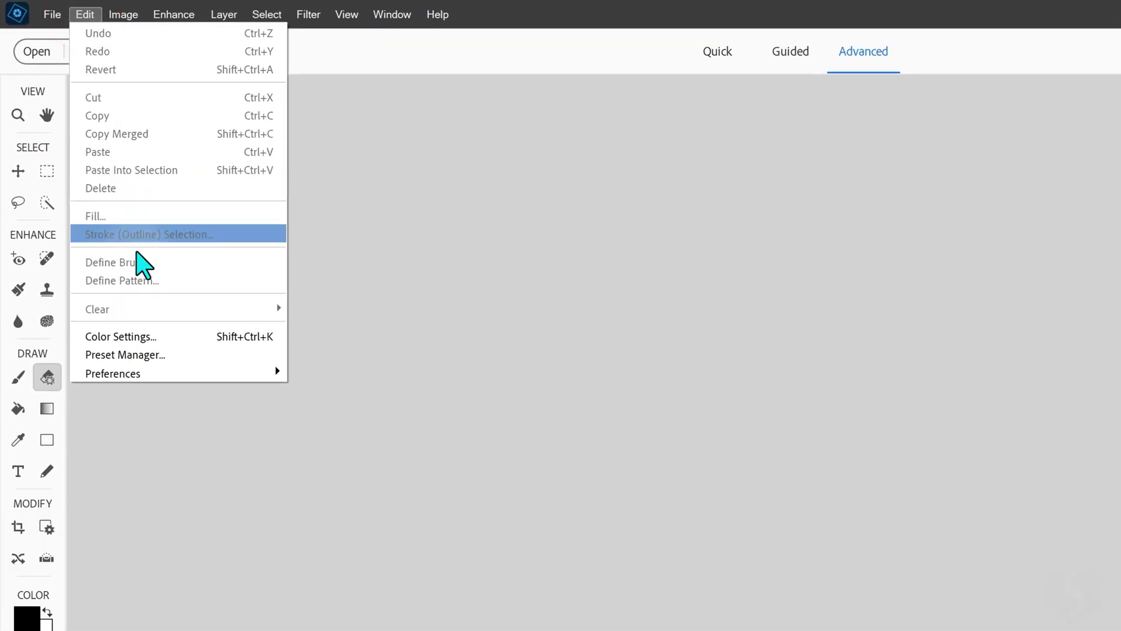
left_click(193, 373)
left_click(366, 373)
left_click(410, 157)
left_click(406, 194)
left_click(964, 593)
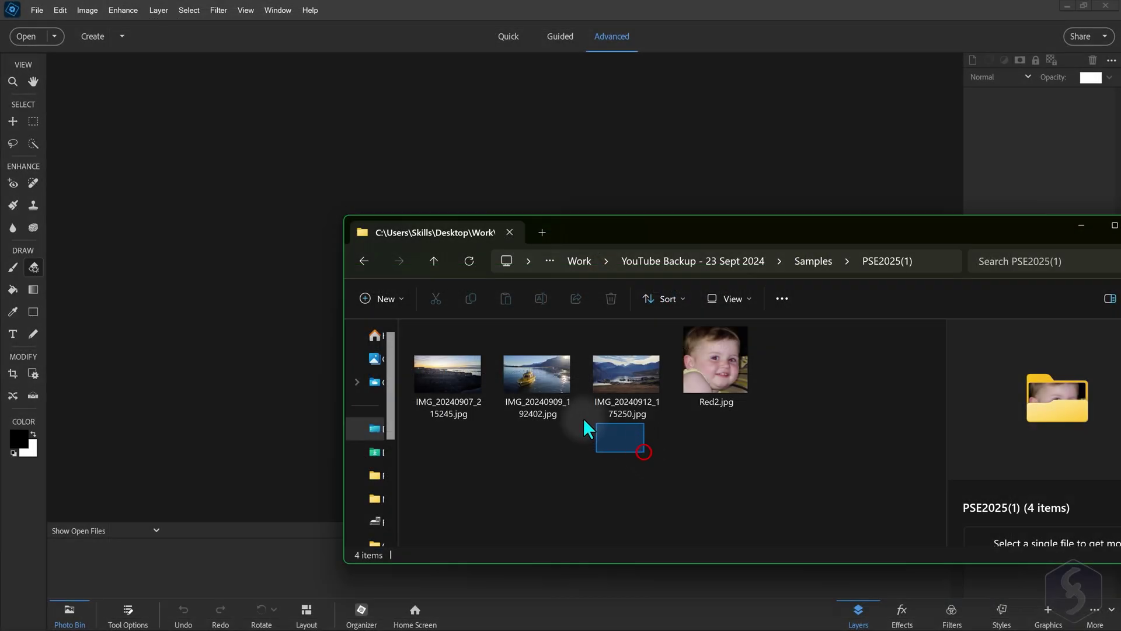
Drop the three landscape photos onto the canvas and open Red2.jpg
left_click_drag(564, 413, 452, 379)
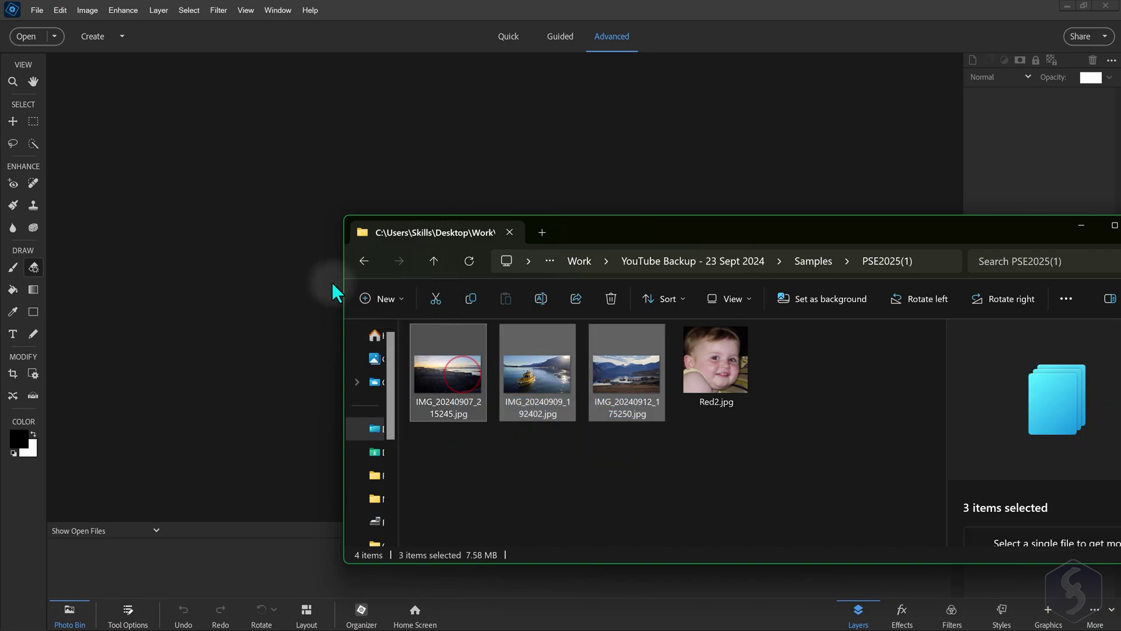
left_click_drag(328, 279, 282, 268)
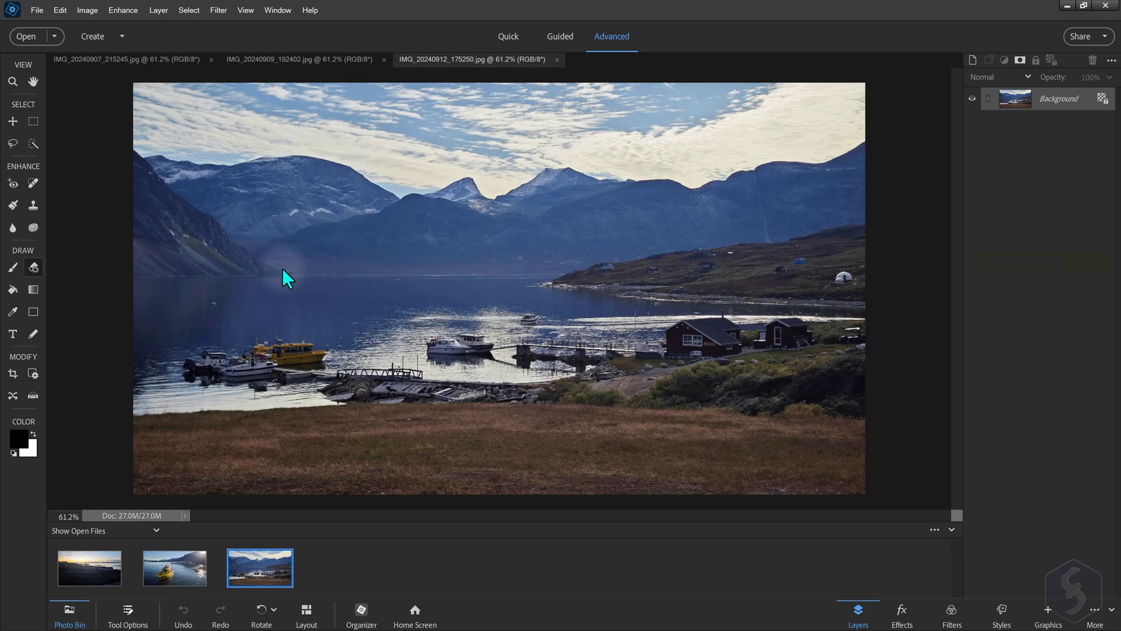
left_click(31, 38)
left_click(354, 127)
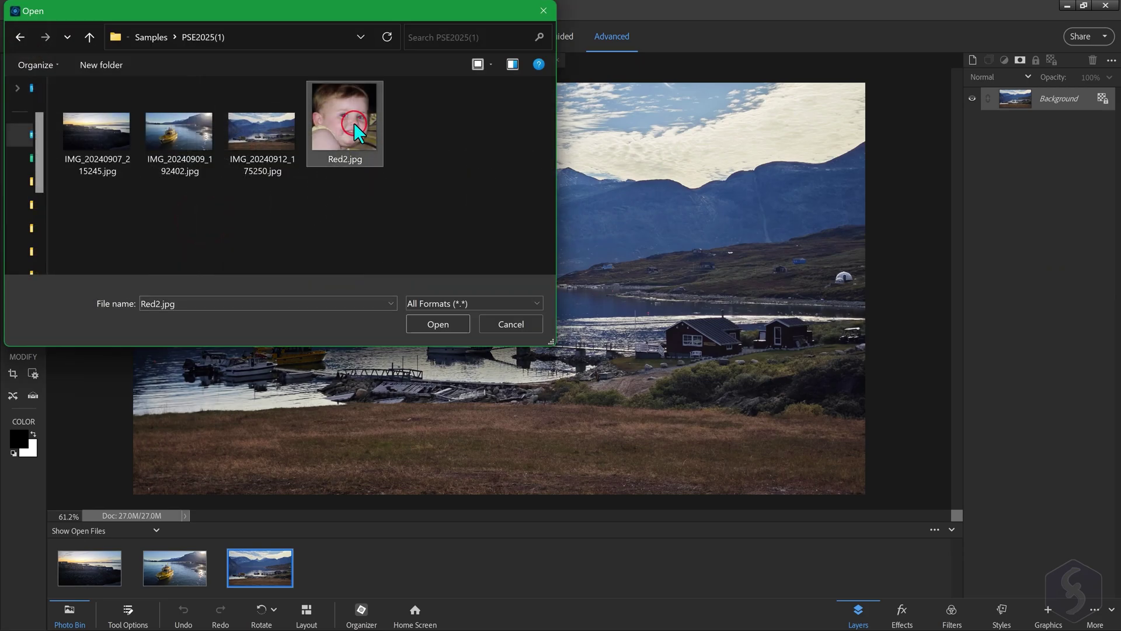
left_click(438, 324)
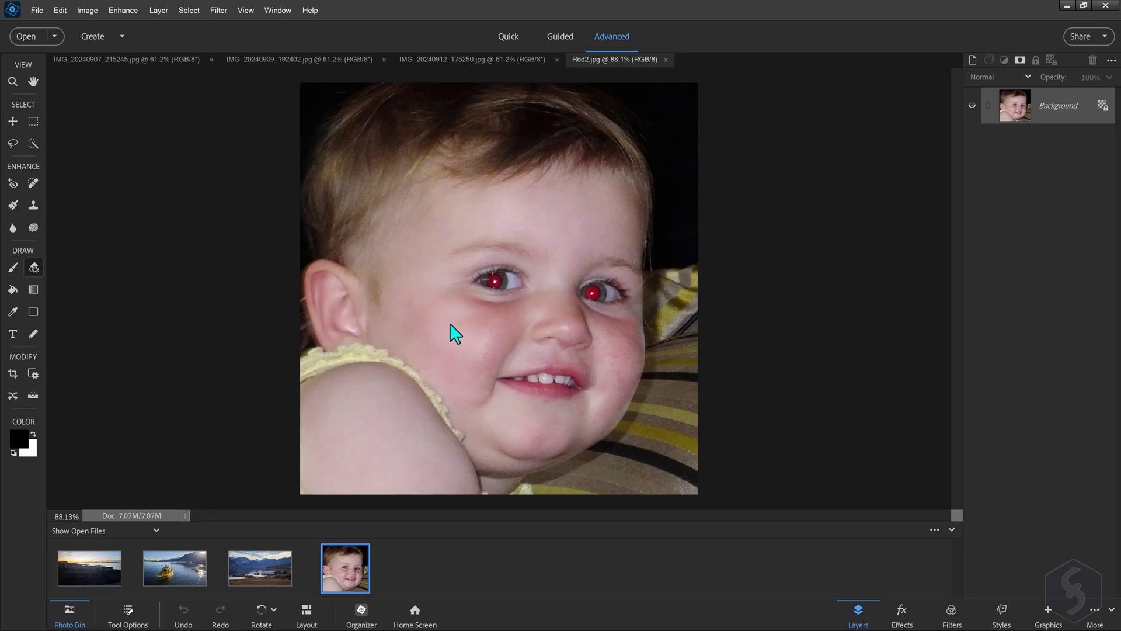
Cycle through the Photo Bin photos to the mountain harbour photo and pan across it
left_click(74, 618)
left_click(97, 570)
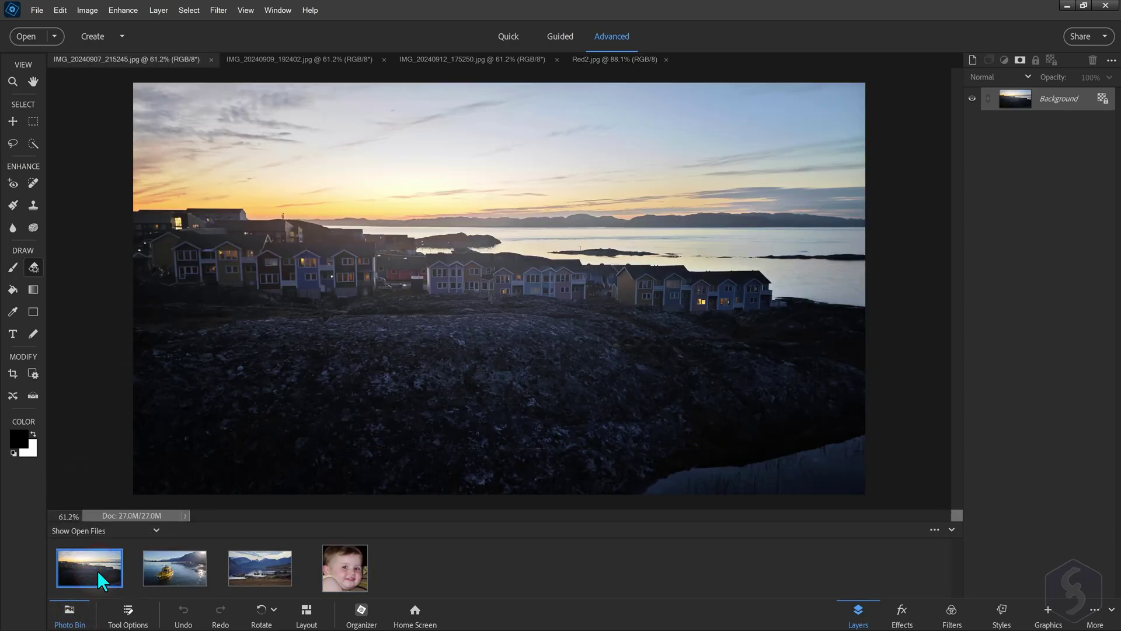
left_click(180, 575)
left_click(270, 573)
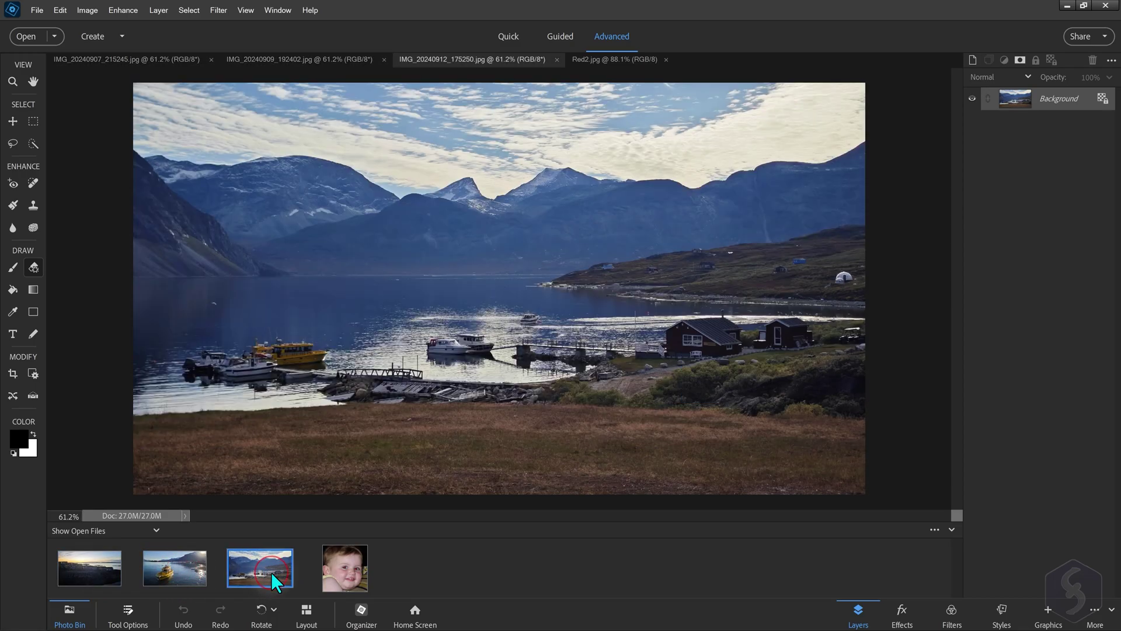
scroll(481, 338, "up", 2)
scroll(476, 351, "up", 2)
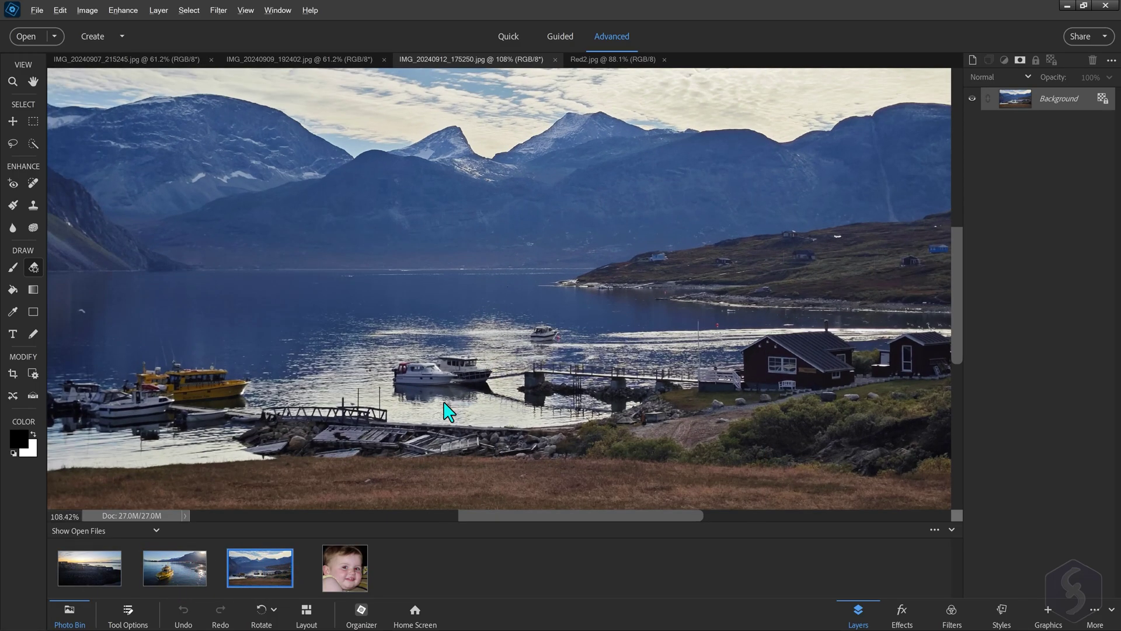
scroll(446, 408, "up", 2)
scroll(430, 430, "up", 2)
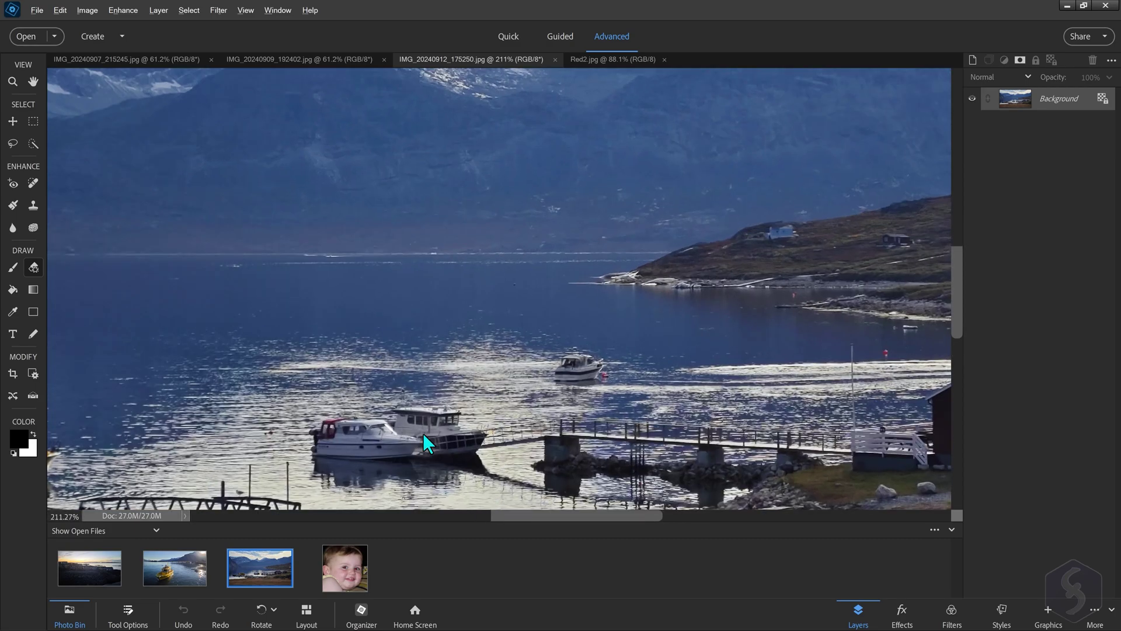
scroll(423, 433, "up", 2)
scroll(425, 434, "down", 2)
scroll(424, 436, "down", 2)
scroll(424, 433, "up", 1)
left_click_drag(509, 376, 396, 393)
left_click_drag(428, 329, 508, 358)
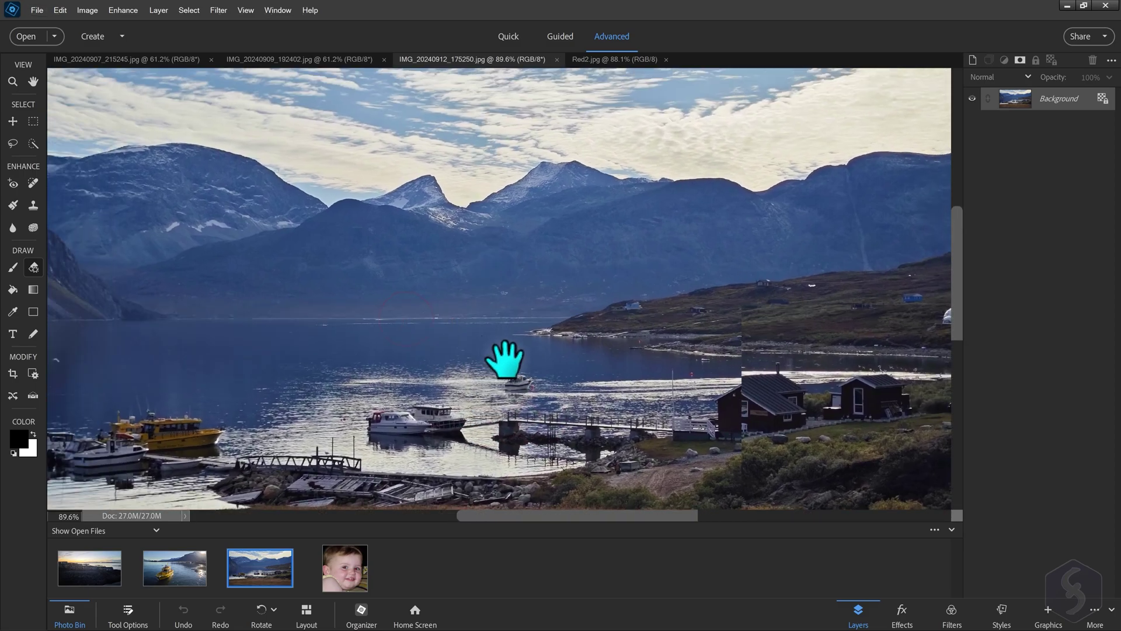
left_click_drag(406, 394, 483, 301)
Fit the harbour photo on screen and cycle through Quick, Guided and Advanced, ending in Quick
key("ctrl+0")
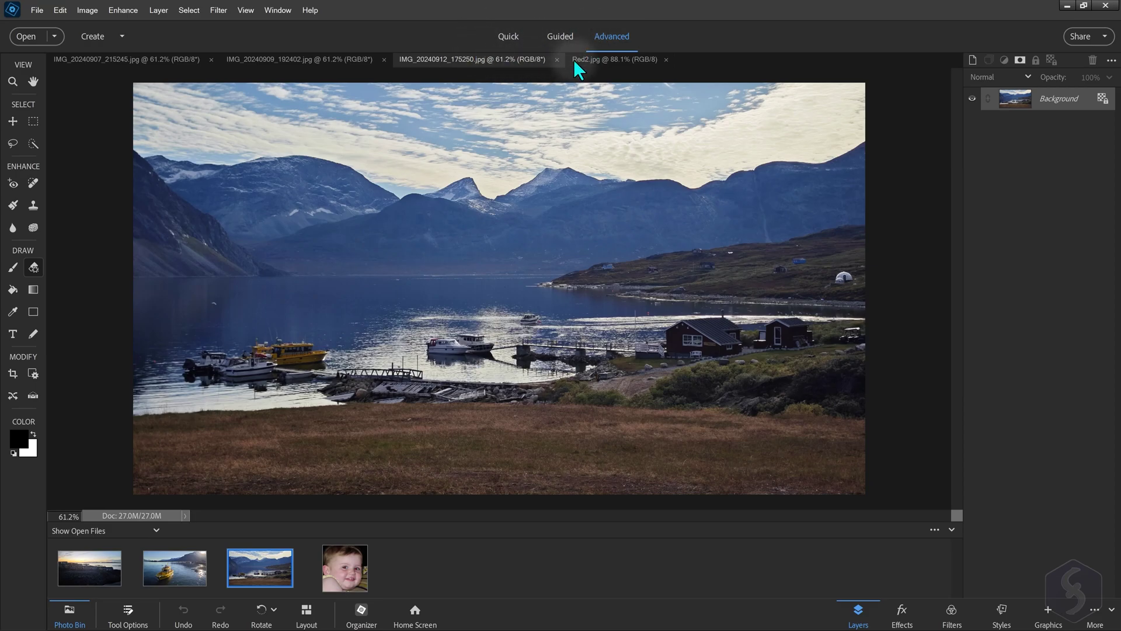
left_click(499, 39)
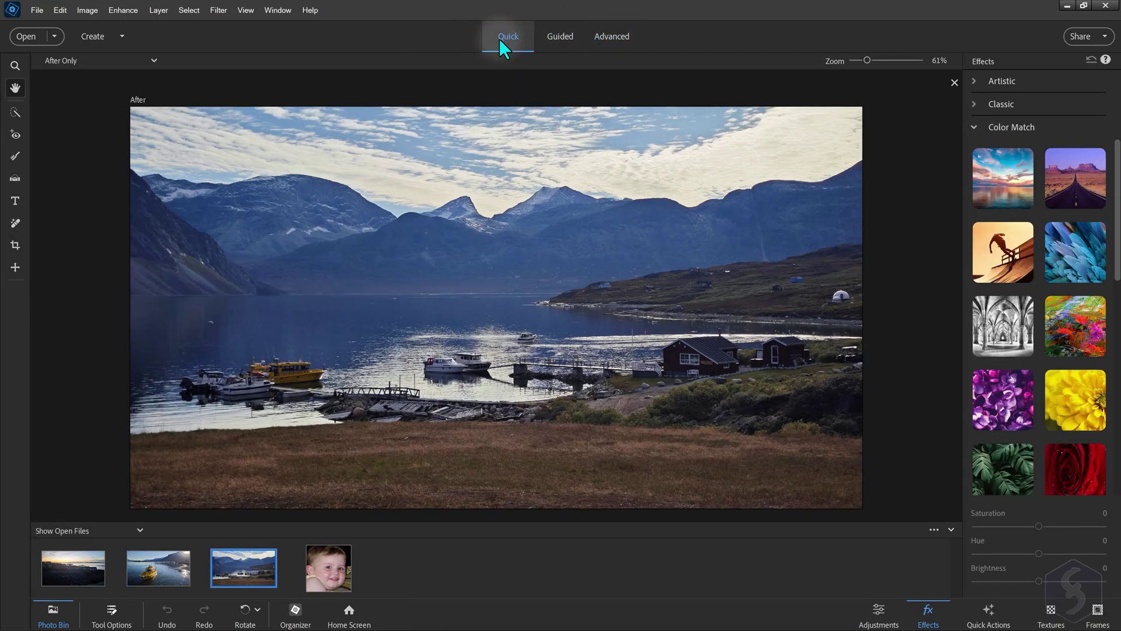
left_click(561, 37)
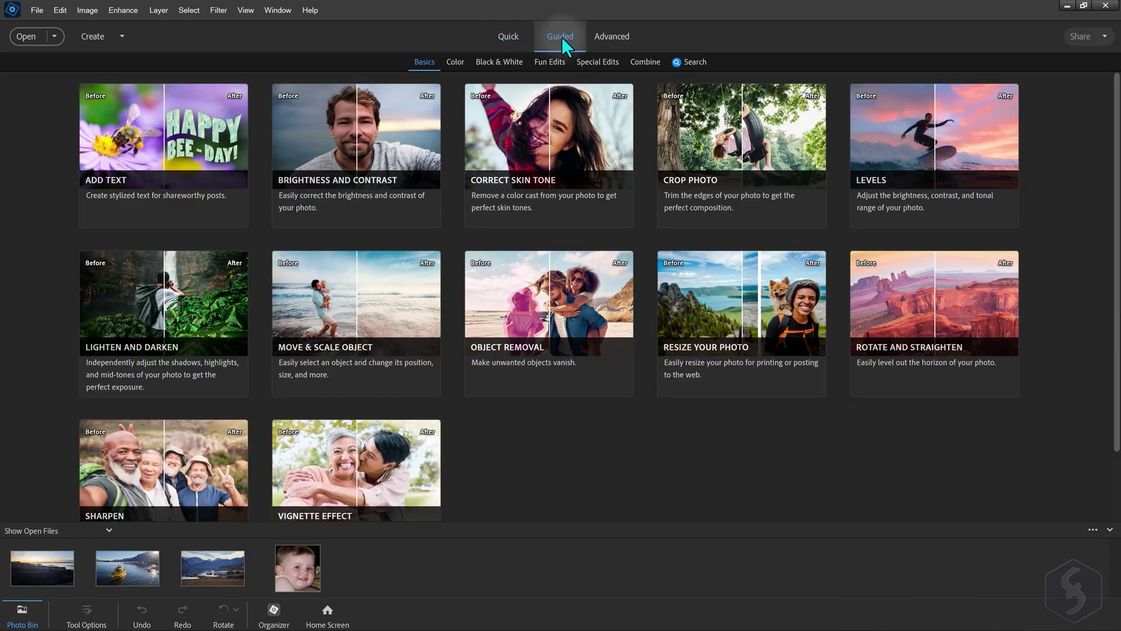
left_click(630, 37)
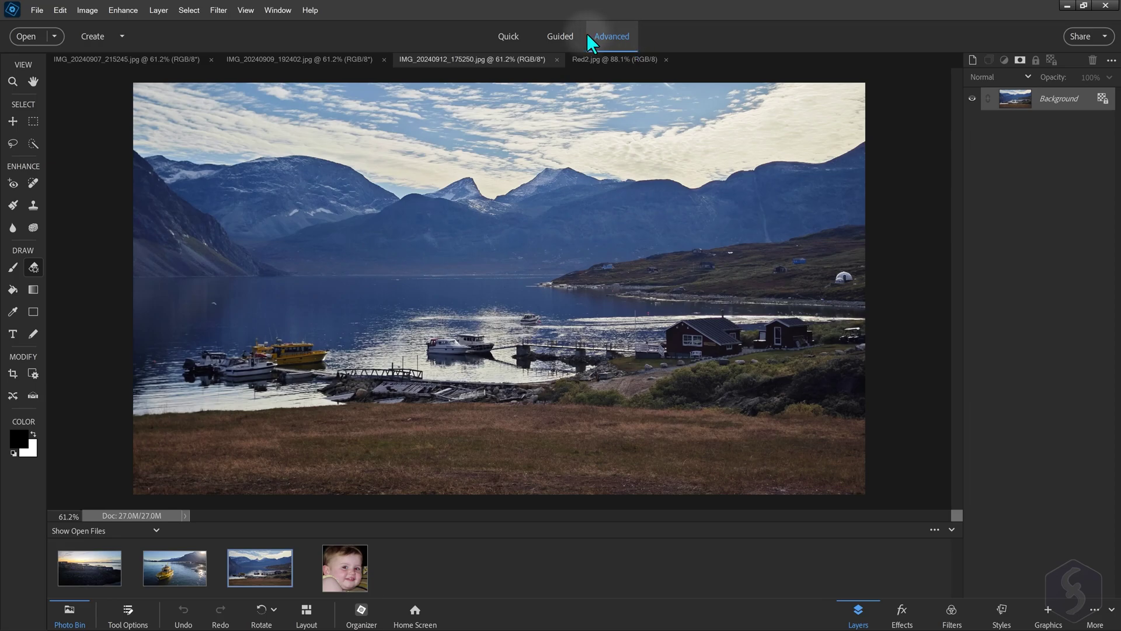
left_click(515, 36)
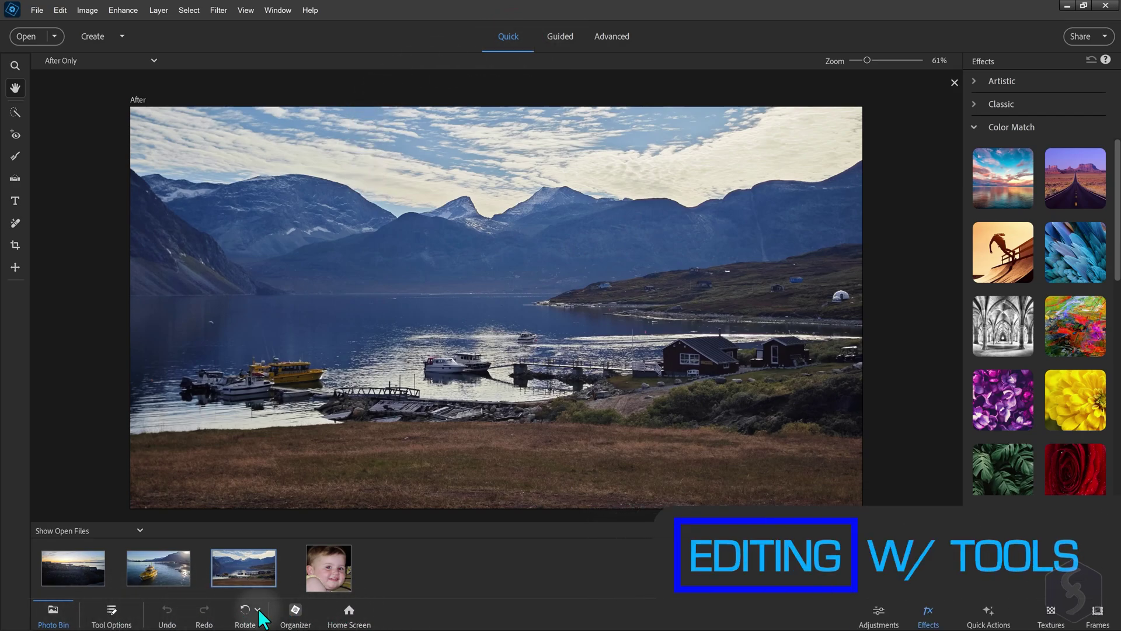
left_click(257, 617)
left_click(259, 619)
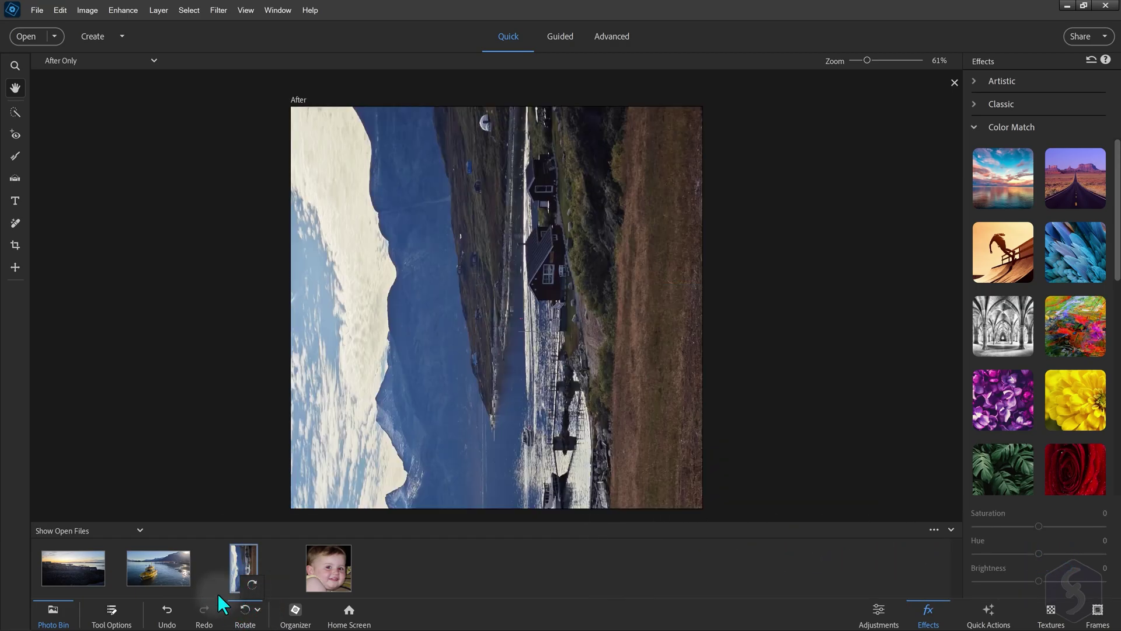
left_click(166, 619)
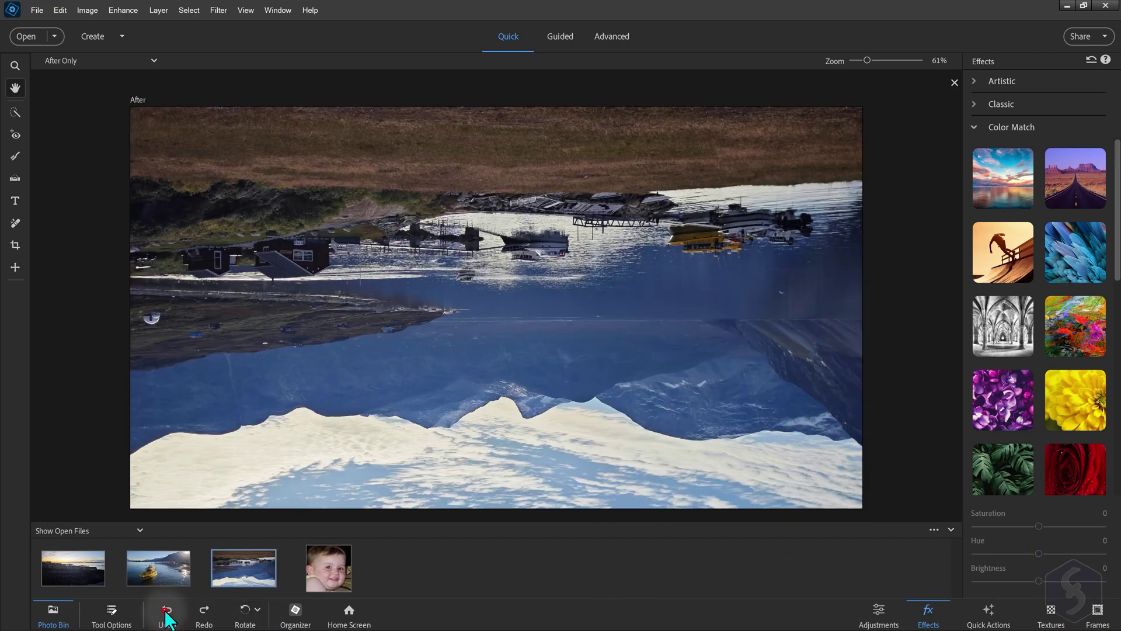
left_click(167, 619)
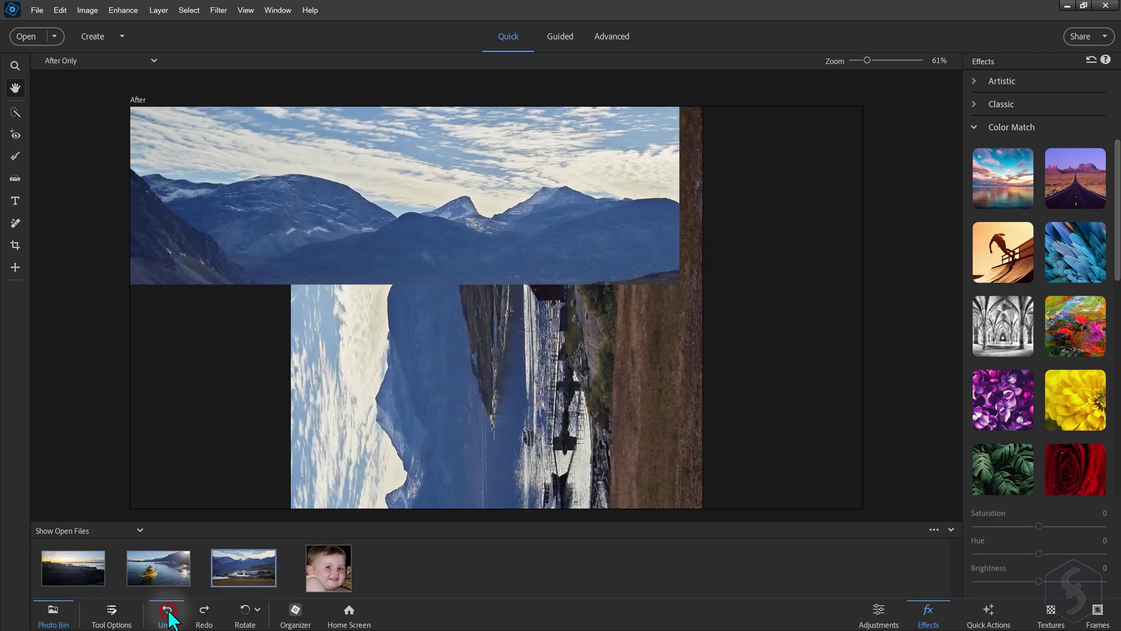
left_click(298, 618)
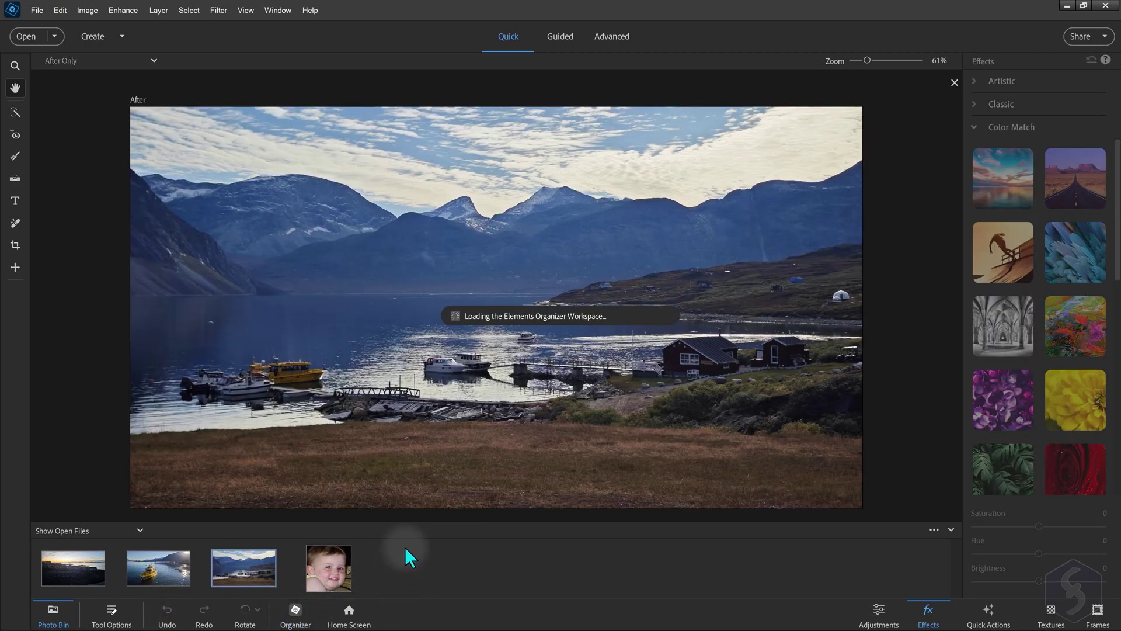
left_click(349, 614)
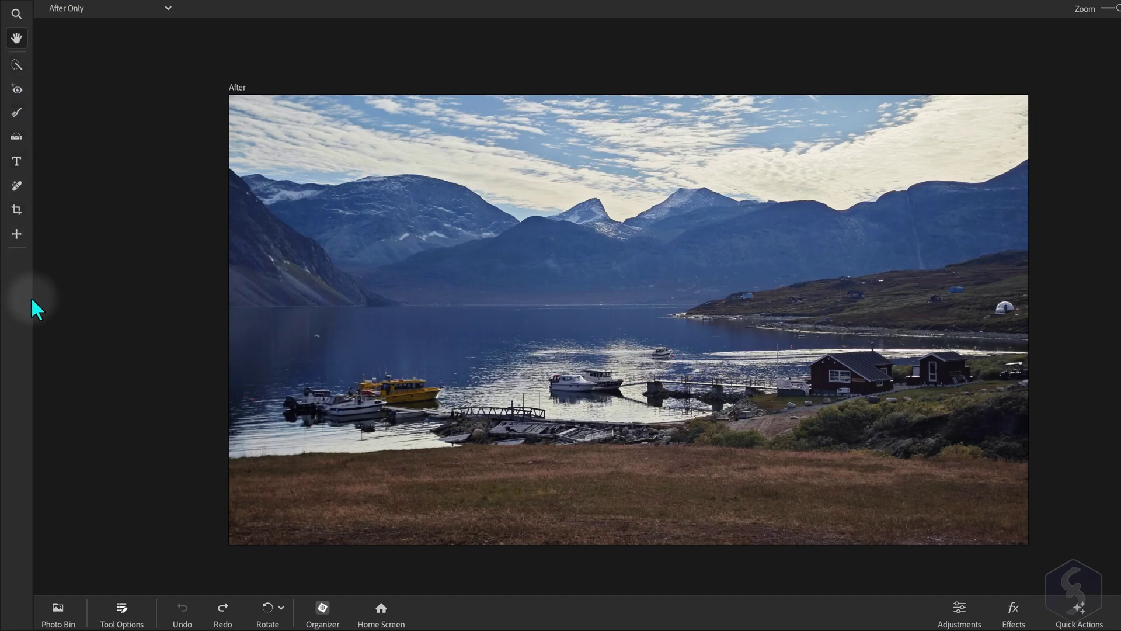
Try several Quick tools, then draw a Straighten line across the fjord photo
left_click(121, 611)
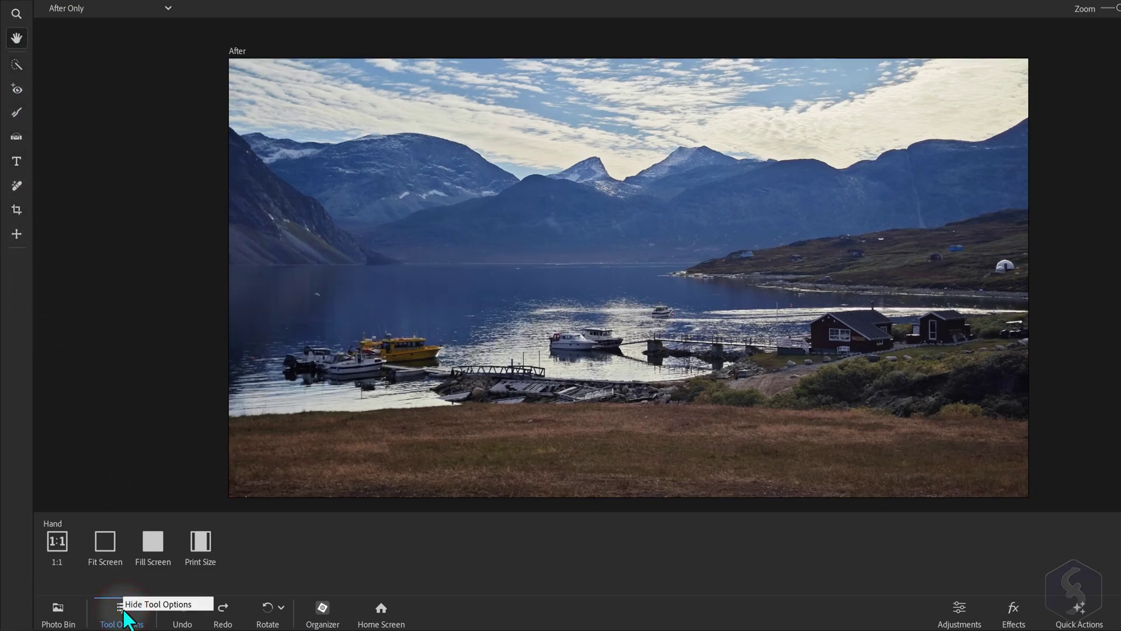
left_click(17, 65)
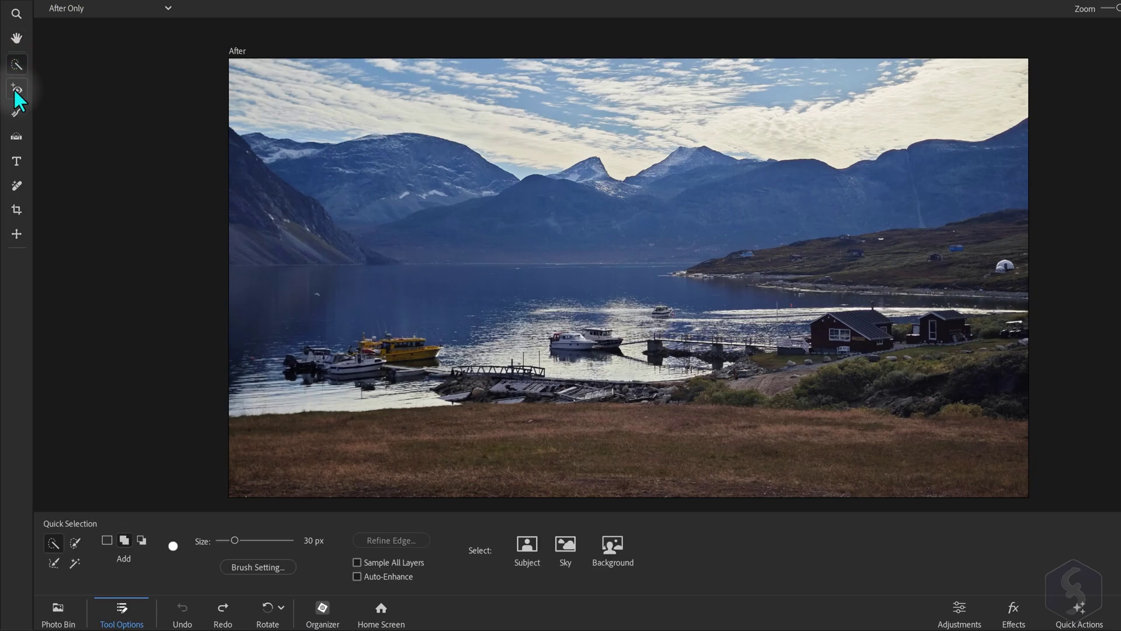
left_click(16, 90)
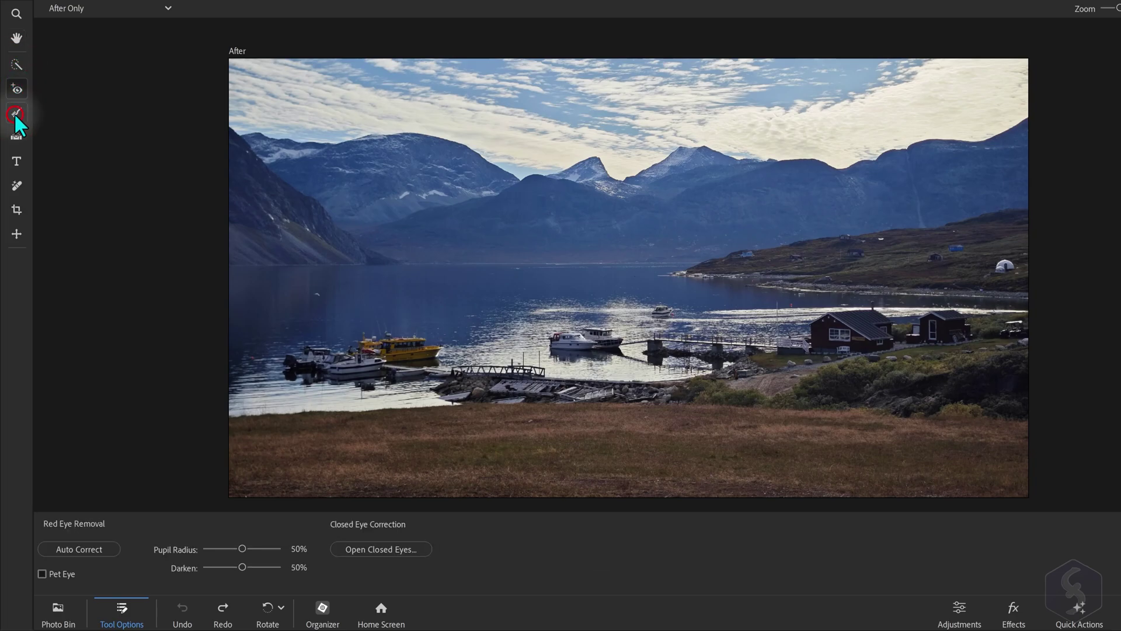
left_click(22, 141)
left_click(17, 161)
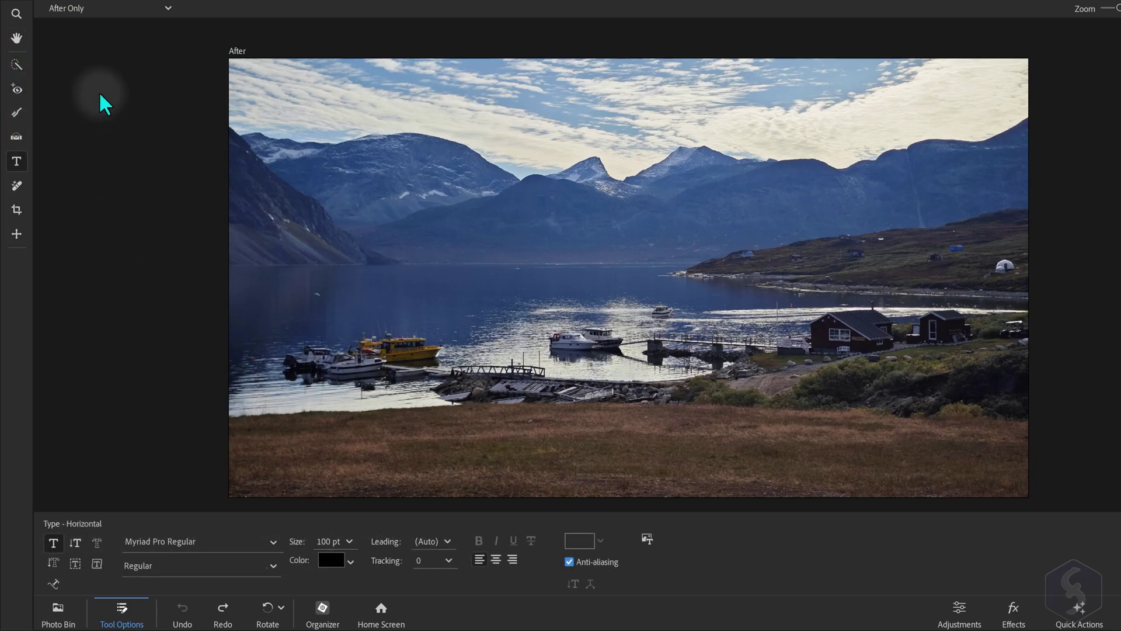
left_click(17, 139)
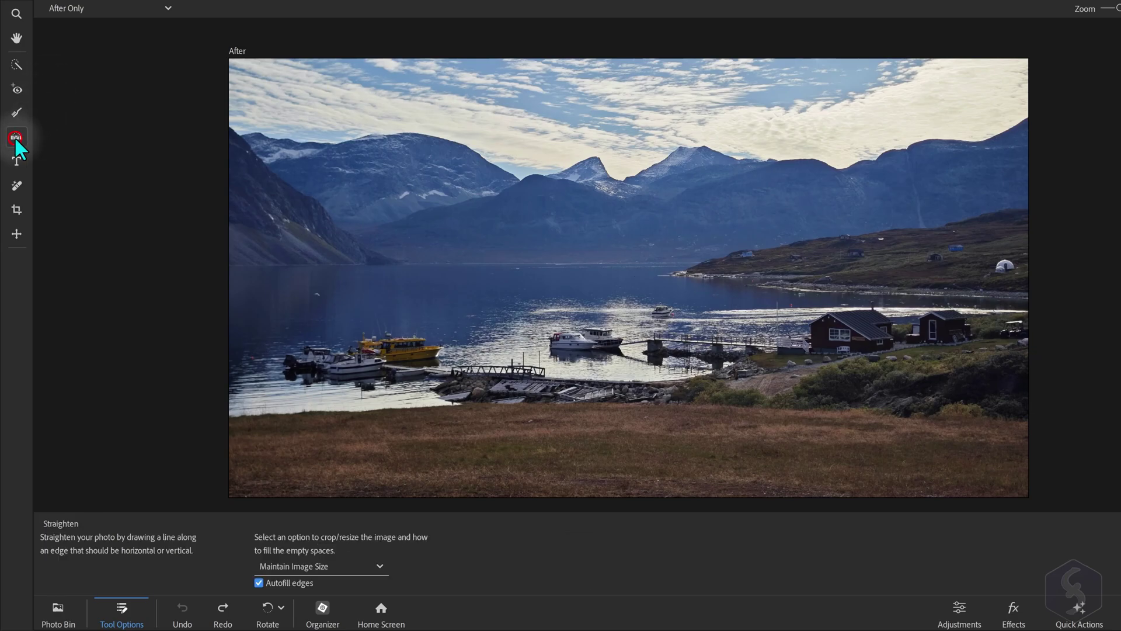
left_click_drag(233, 263, 1037, 261)
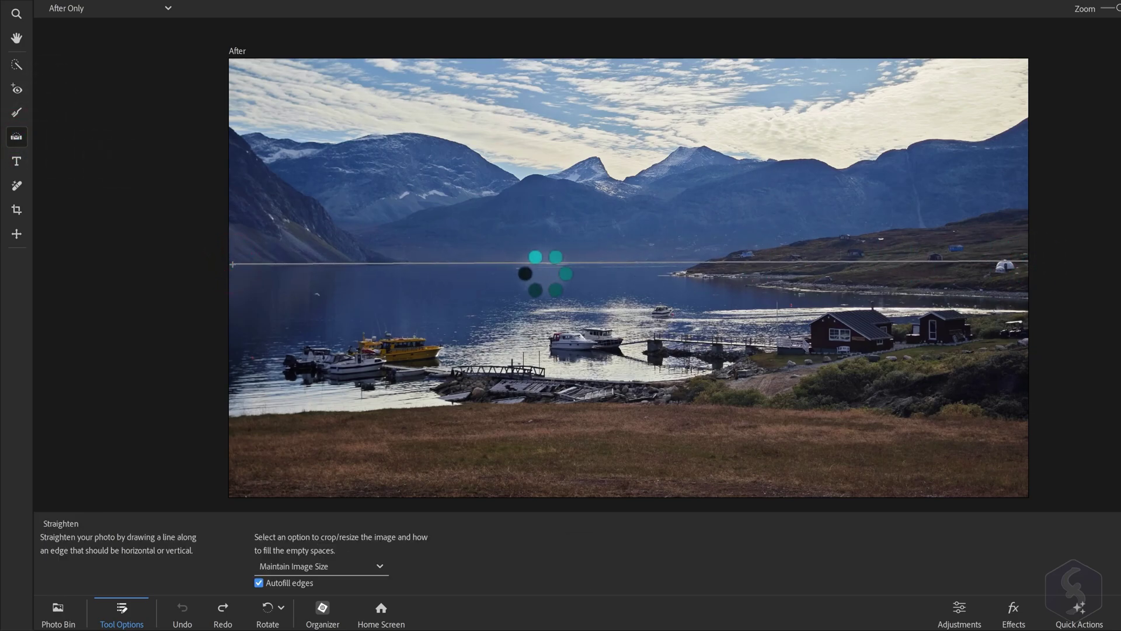
Crop the harbour photo by tightening the crop box from the upper left
left_click(16, 211)
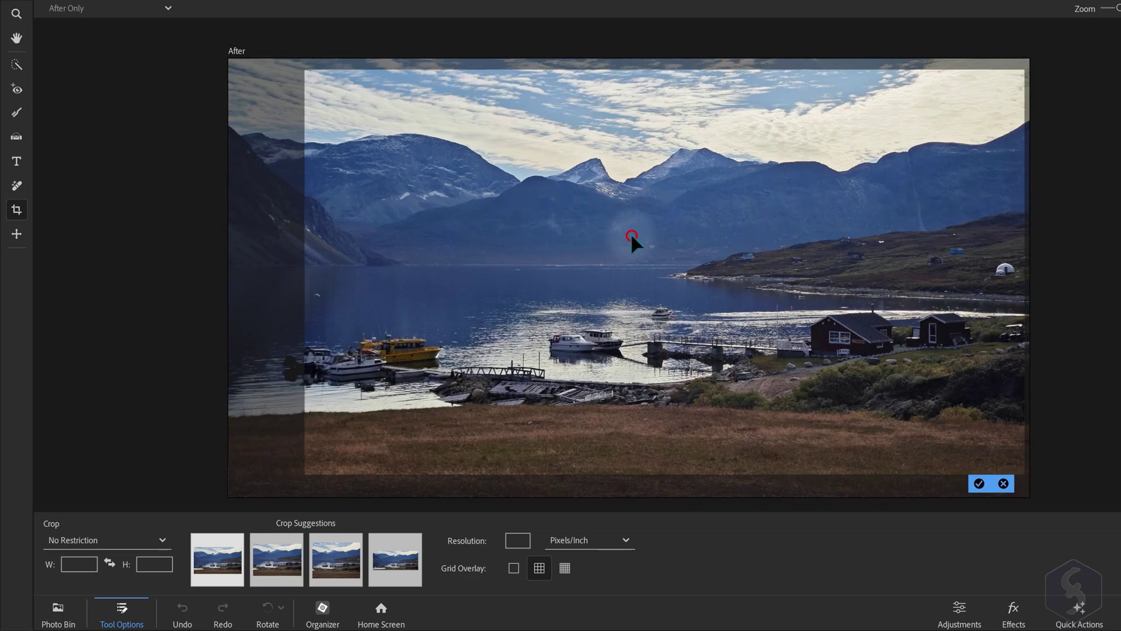
mouse_move(629, 234)
left_mouse_down()
mouse_move(610, 225)
mouse_move(630, 232)
left_mouse_up()
mouse_move(289, 71)
left_mouse_down()
mouse_move(363, 187)
mouse_move(362, 163)
mouse_move(326, 167)
mouse_move(351, 115)
mouse_move(301, 70)
mouse_move(513, 261)
mouse_move(305, 81)
mouse_move(280, 108)
mouse_move(295, 66)
left_mouse_up()
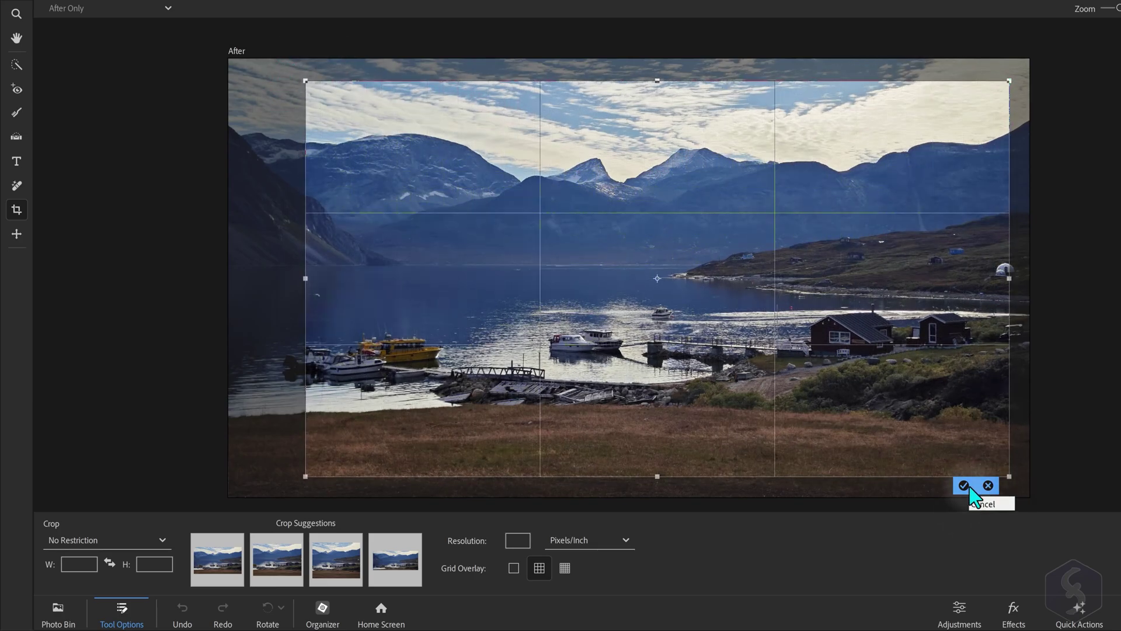
left_click(966, 486)
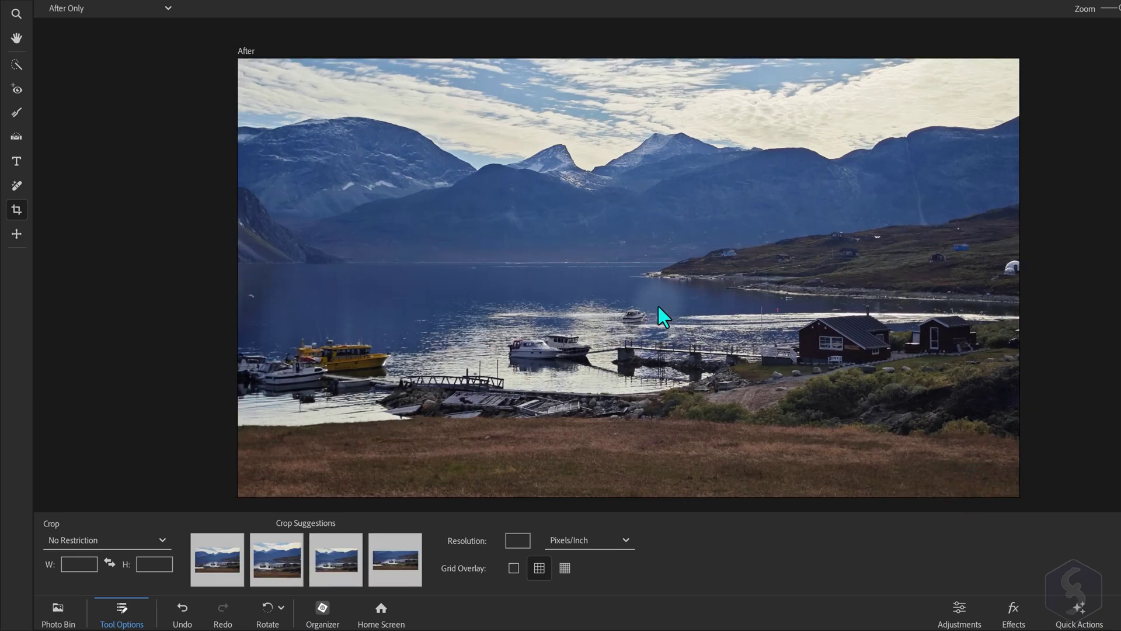
Fix red eye on both of the baby's eyes, then pick the Whiten Teeth tool
left_click(57, 613)
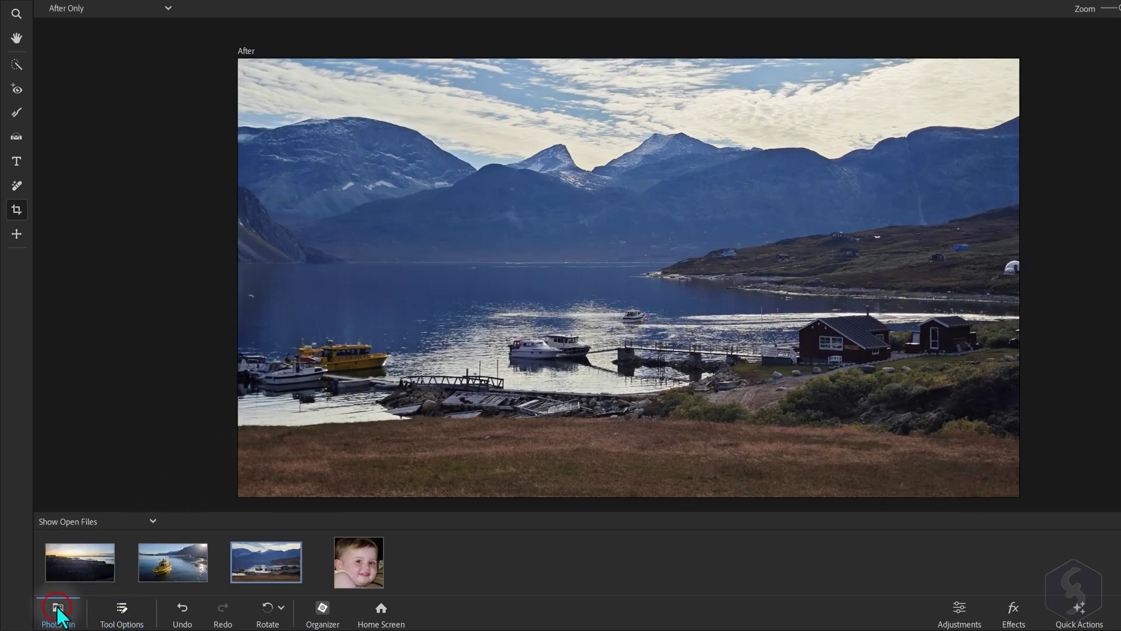
left_click(362, 569)
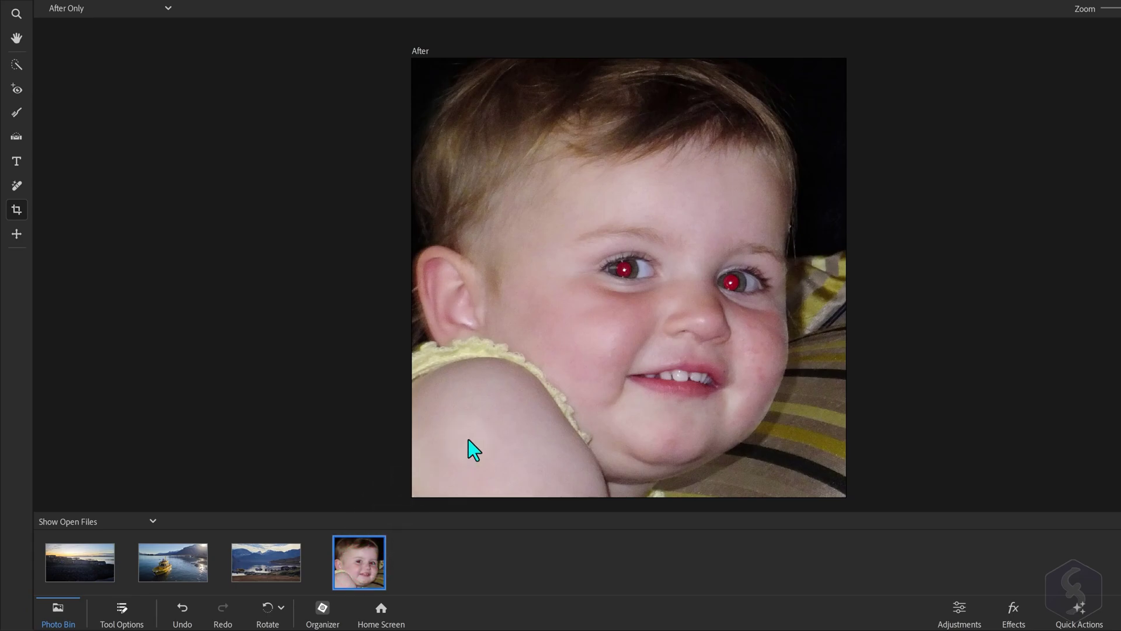
left_click(17, 89)
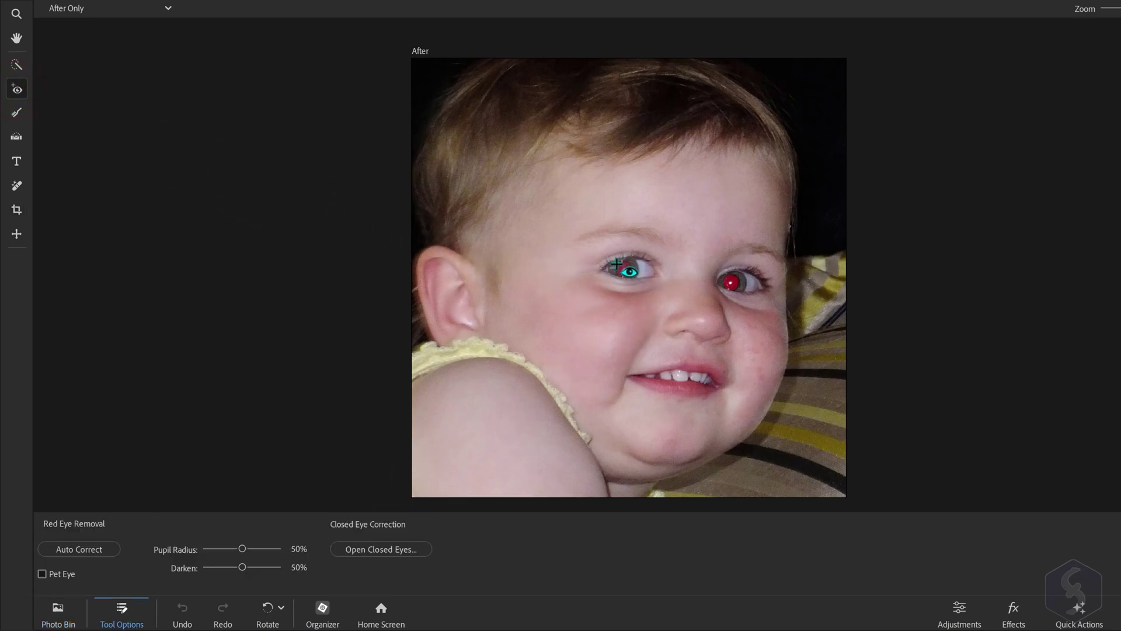
left_click_drag(586, 237, 669, 300)
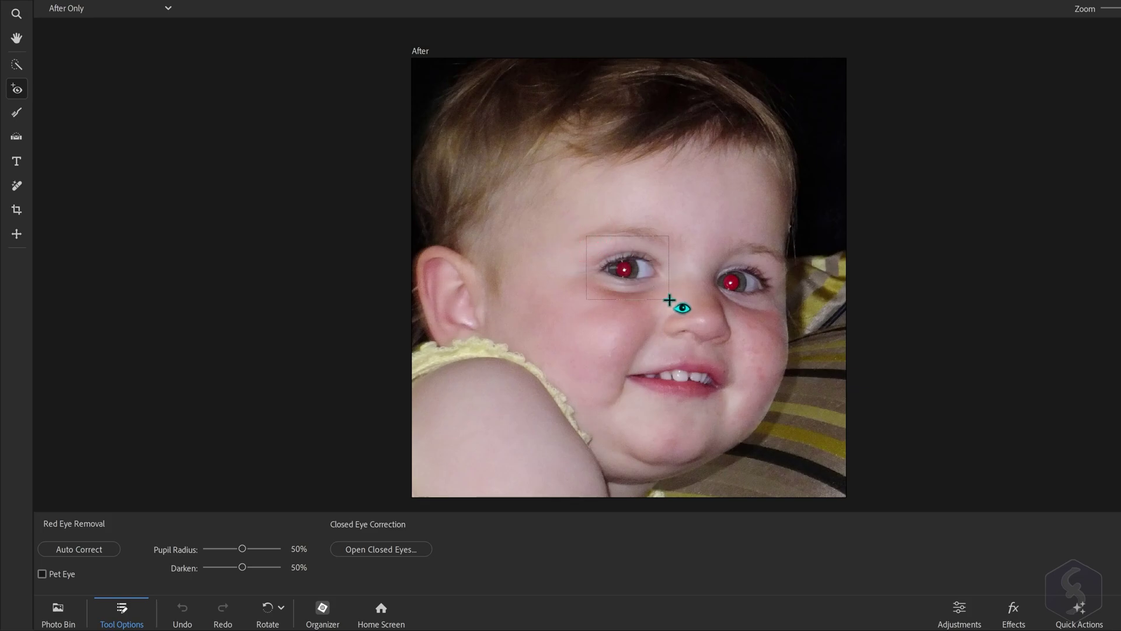
left_click_drag(713, 250, 778, 313)
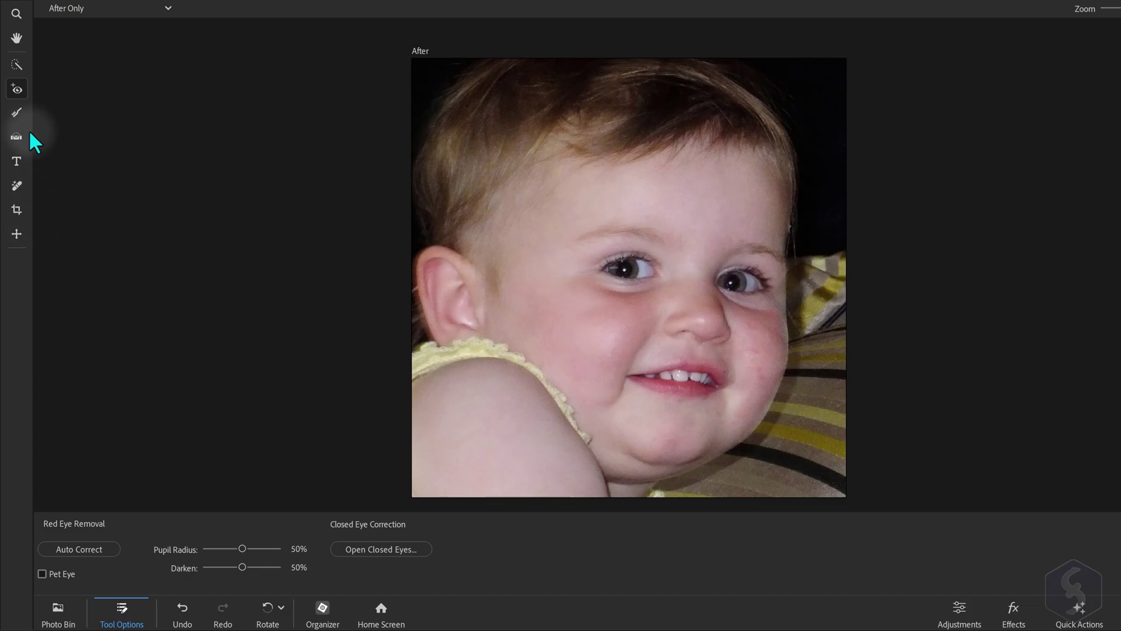
left_click(16, 113)
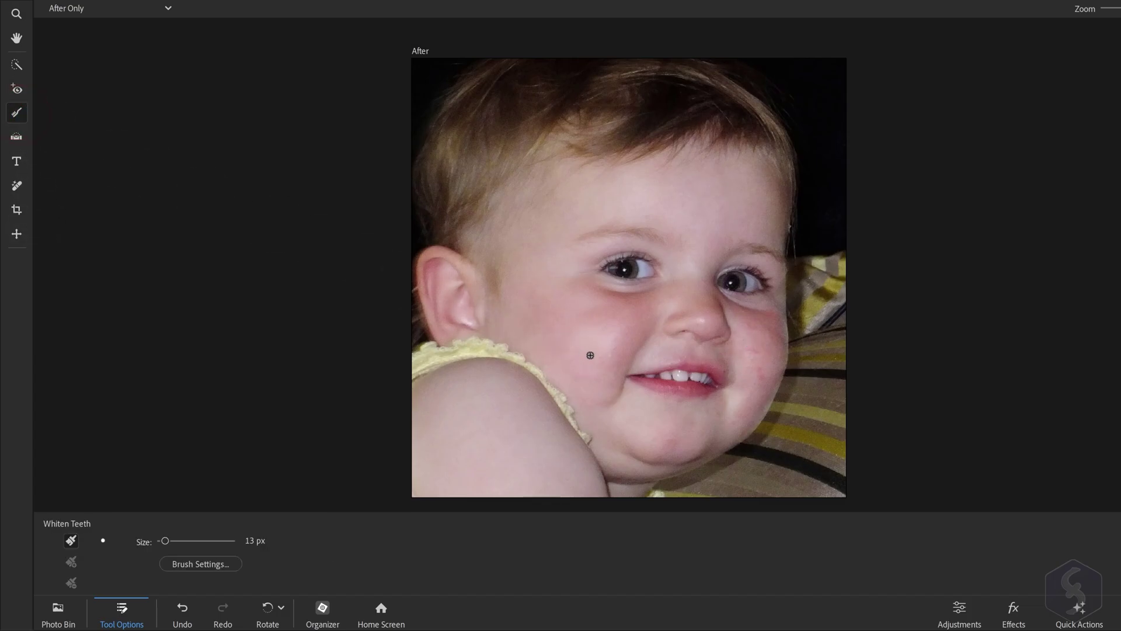
scroll(654, 361, "up", 2)
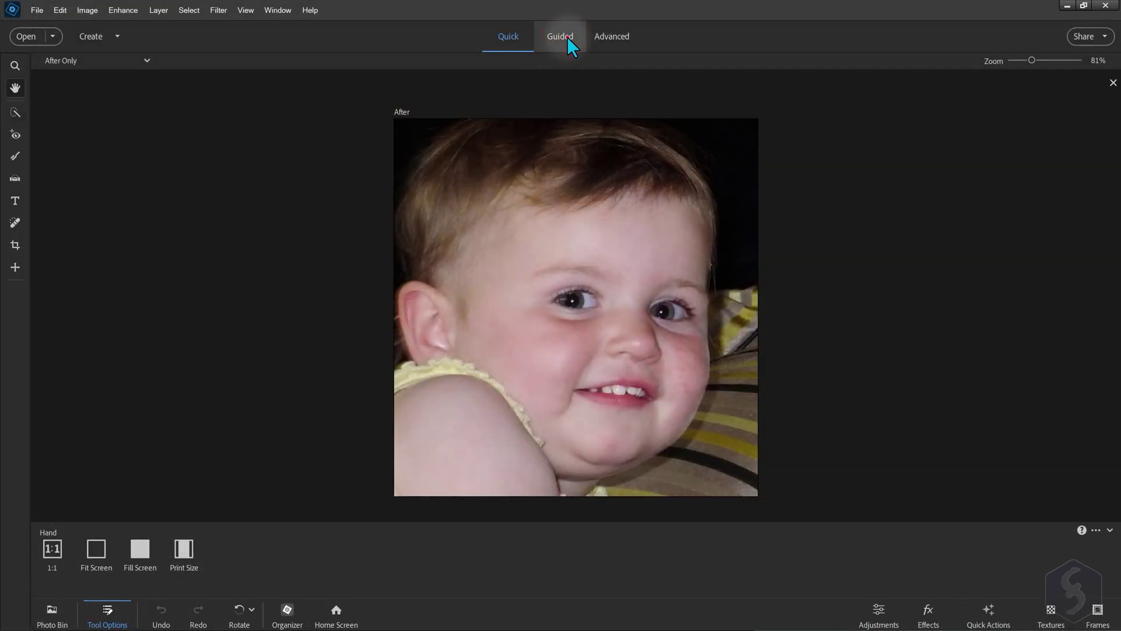
Start the Perfect Portrait guided edit from Special Edits and apply Smooth Skin
left_click(561, 37)
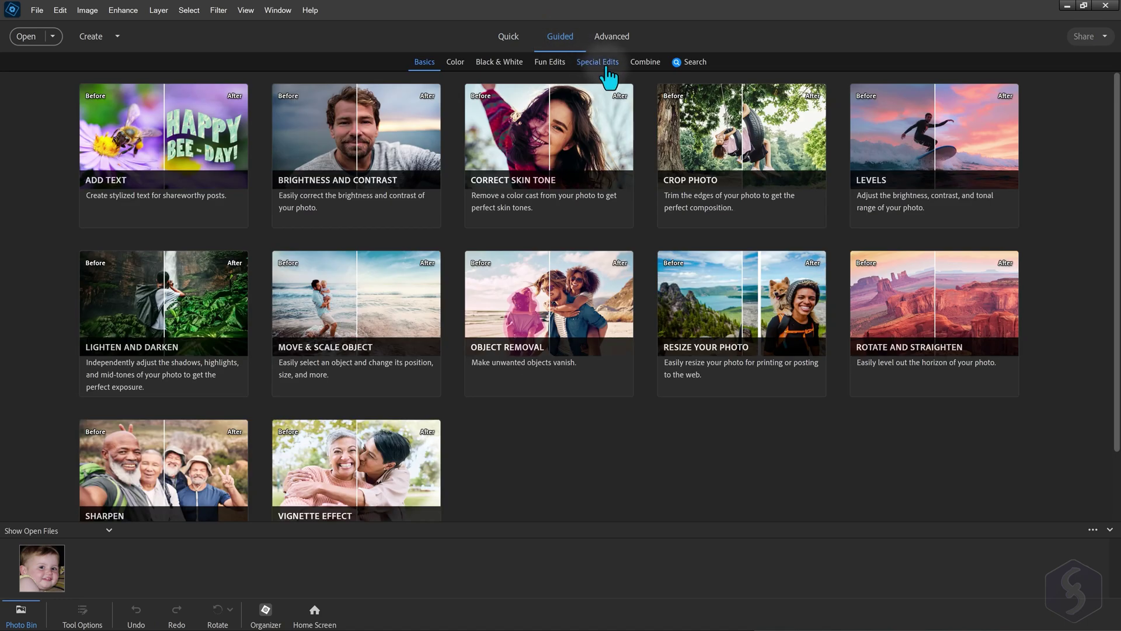
left_click(603, 66)
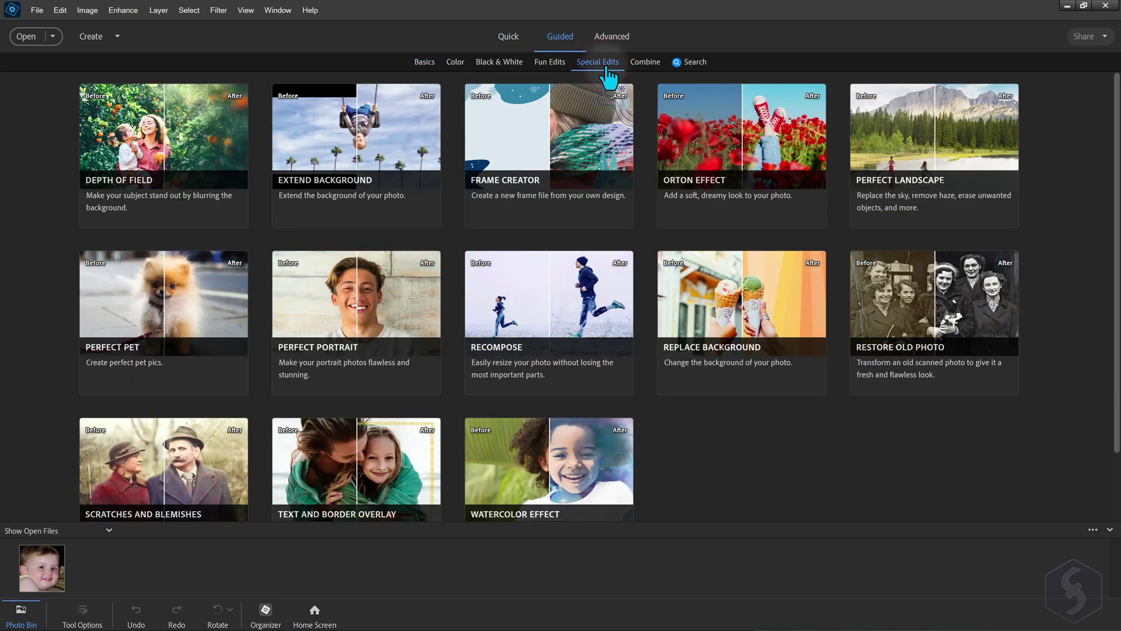
left_click(365, 308)
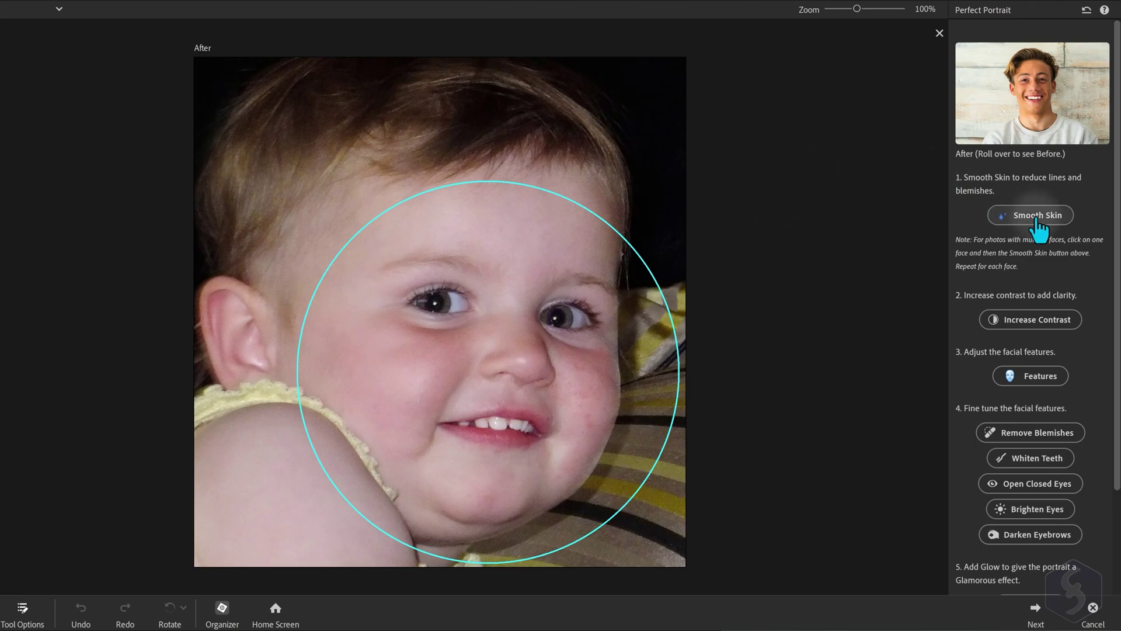
left_click(1034, 217)
scroll(1103, 296, "down", 2)
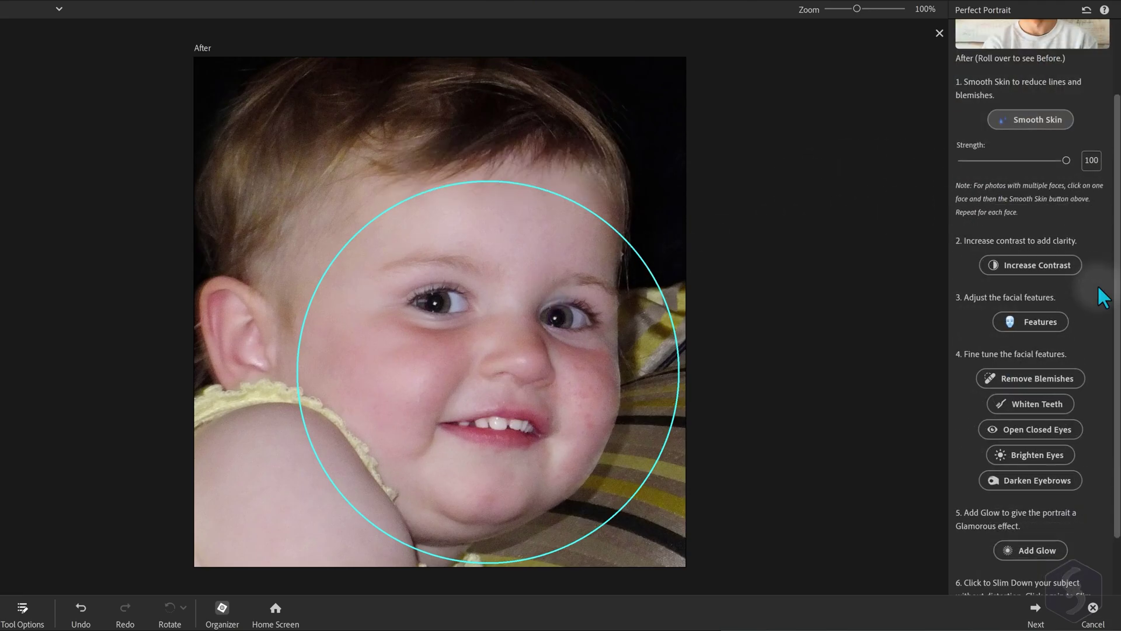
Finish skin smoothing and drag the Eyes Height slider under Features
left_click(1037, 321)
left_click(1031, 291)
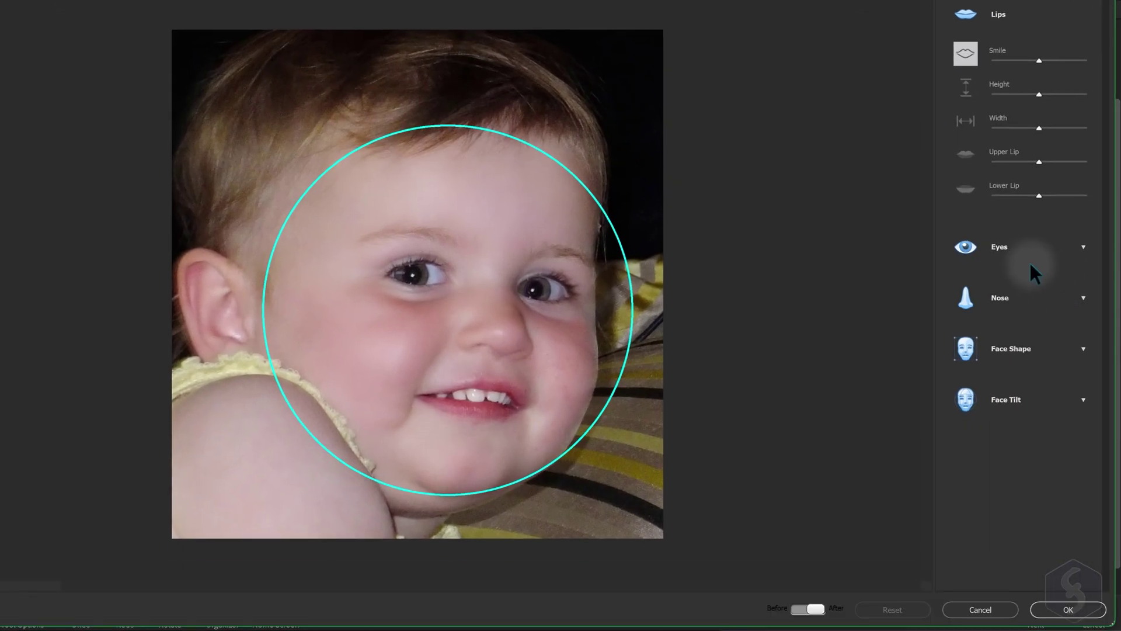
left_click(1051, 243)
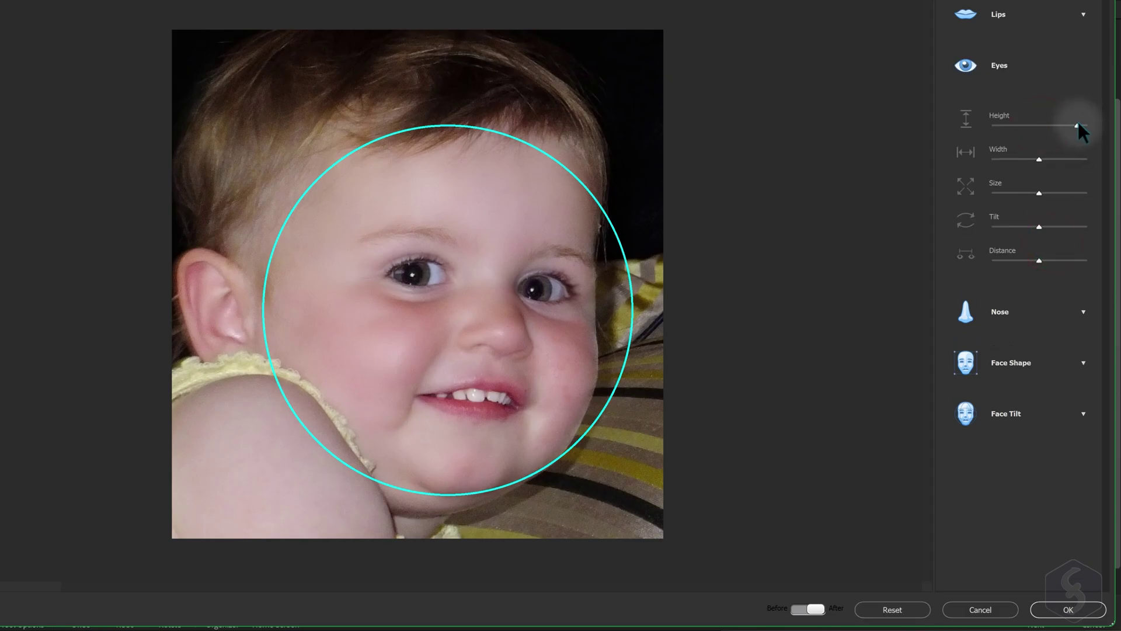
left_click_drag(1078, 123, 1054, 125)
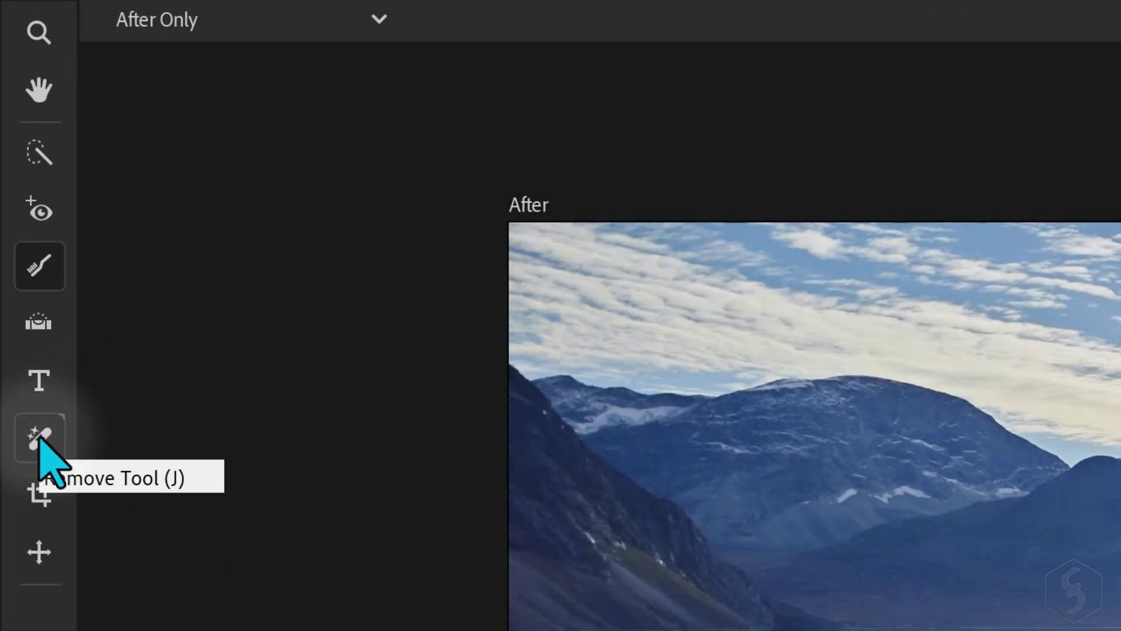
Erase the water spot with the Remove Tool and spot-heal two dark blemishes
left_click(40, 439)
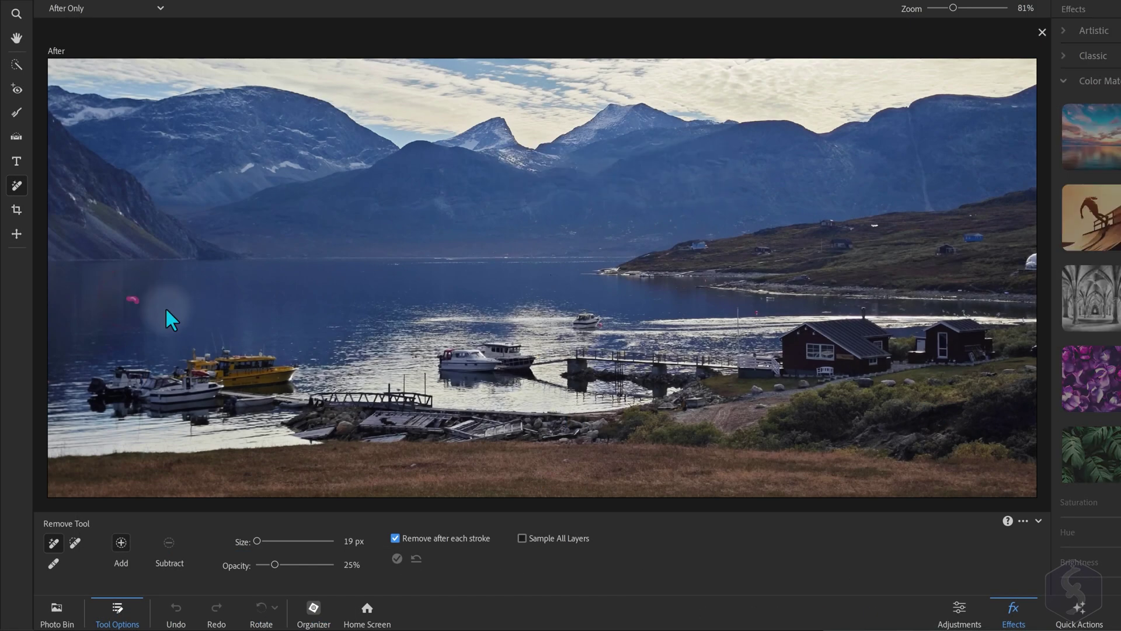
left_click_drag(381, 264, 500, 264)
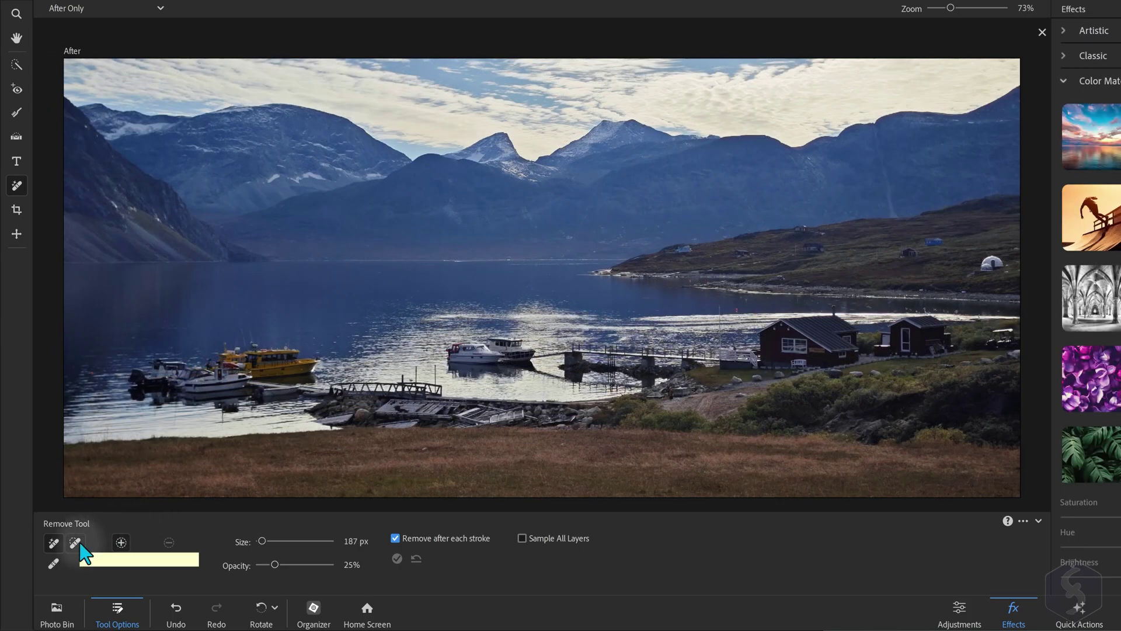
left_click(75, 543)
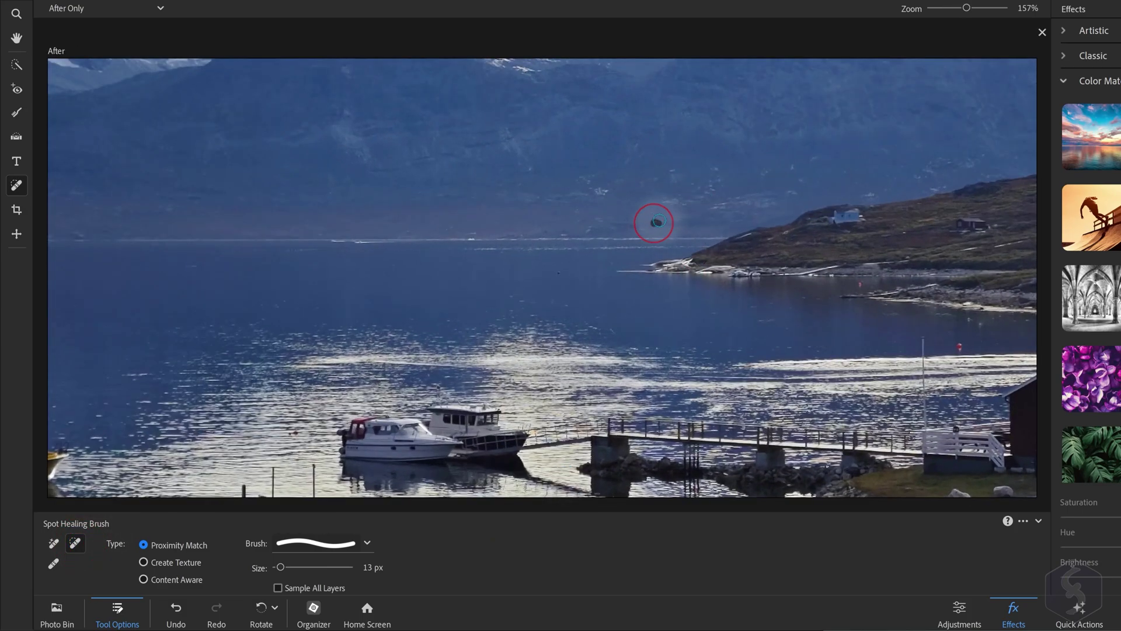
left_click(655, 223)
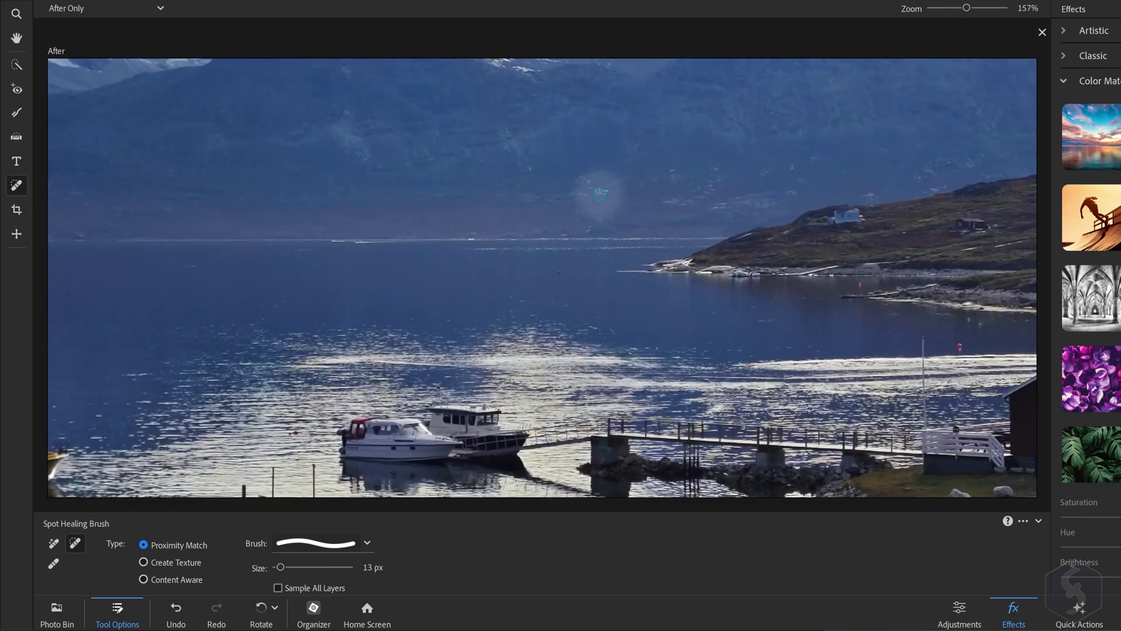
left_click(605, 192)
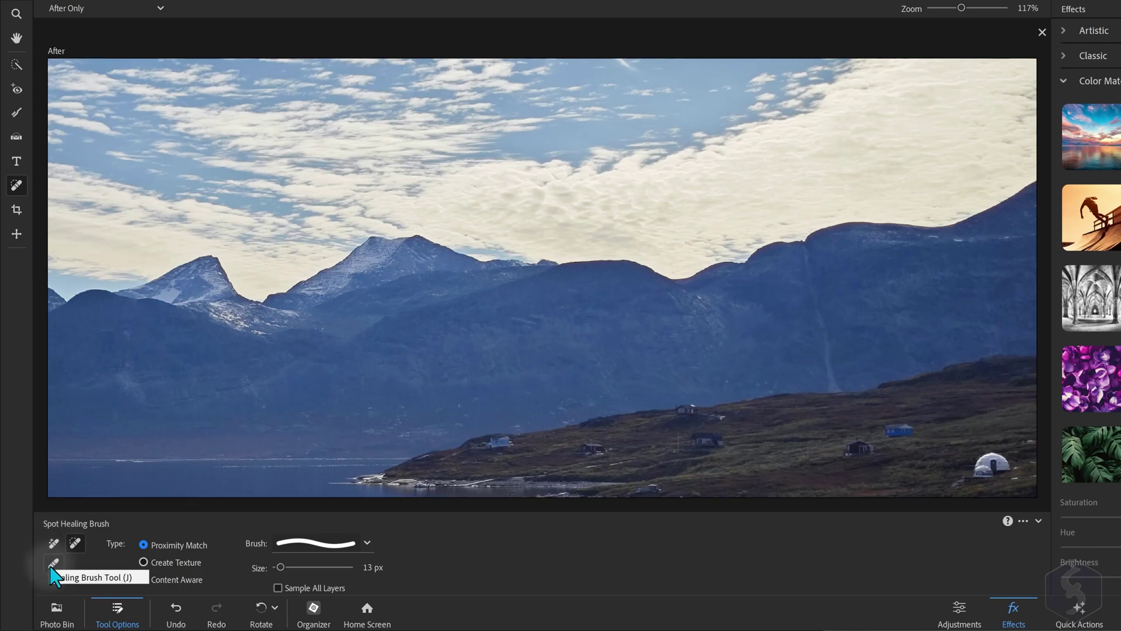
Paint sampled blue sky over the clouds with the Healing Brush, keeping Normal mode
left_click(52, 564)
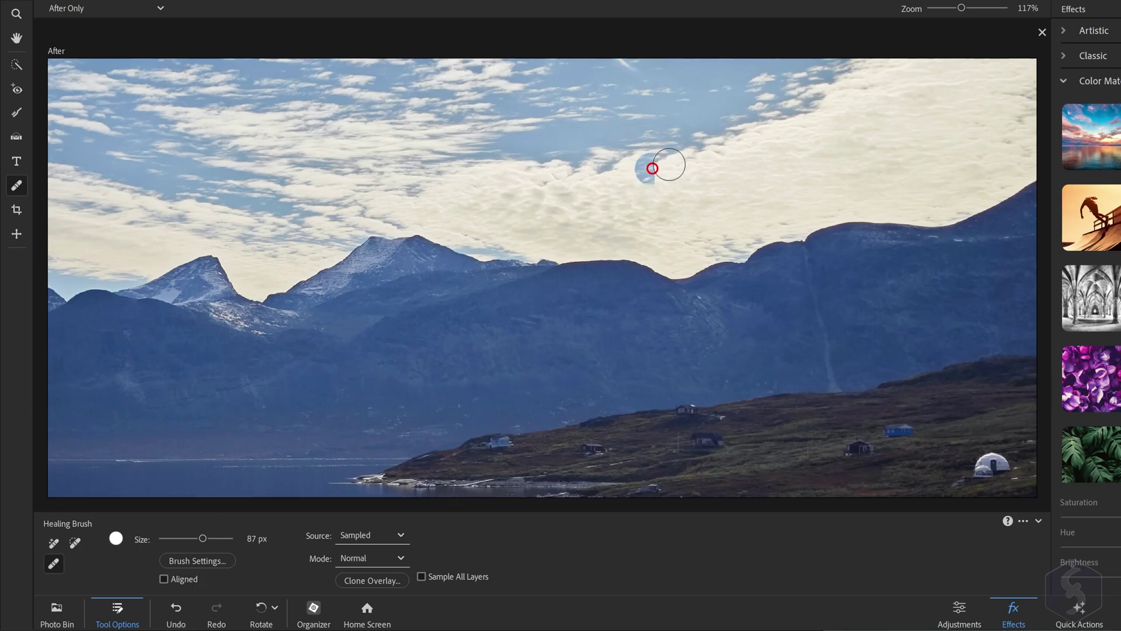
left_click_drag(668, 164, 816, 118)
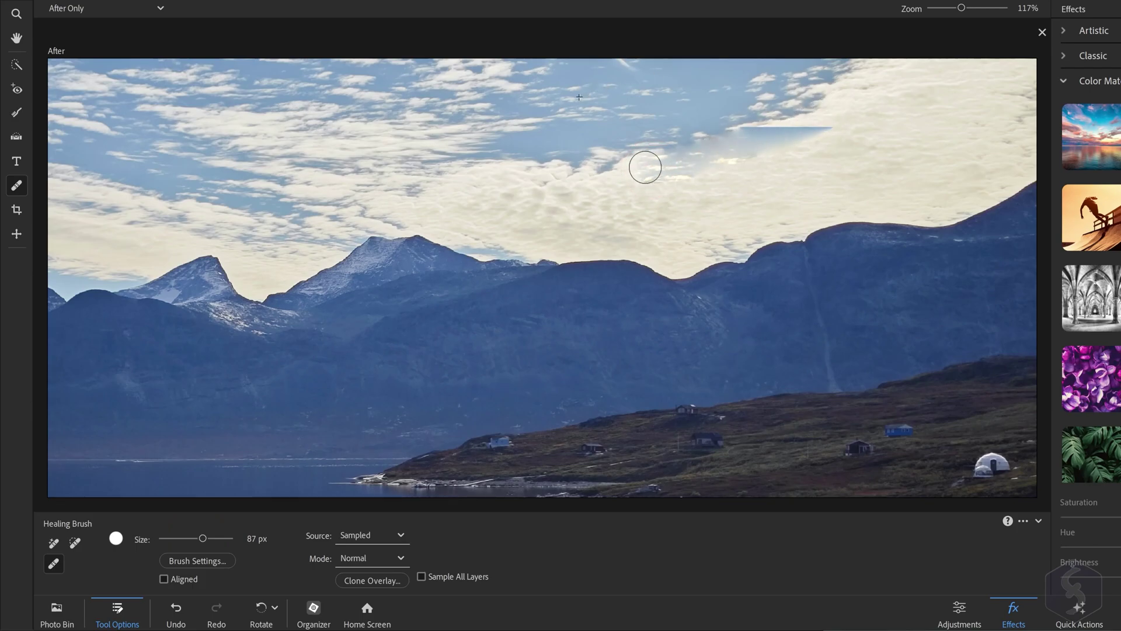
mouse_move(641, 168)
left_mouse_down()
mouse_move(555, 193)
mouse_move(699, 180)
mouse_move(548, 208)
left_mouse_up()
left_click(398, 559)
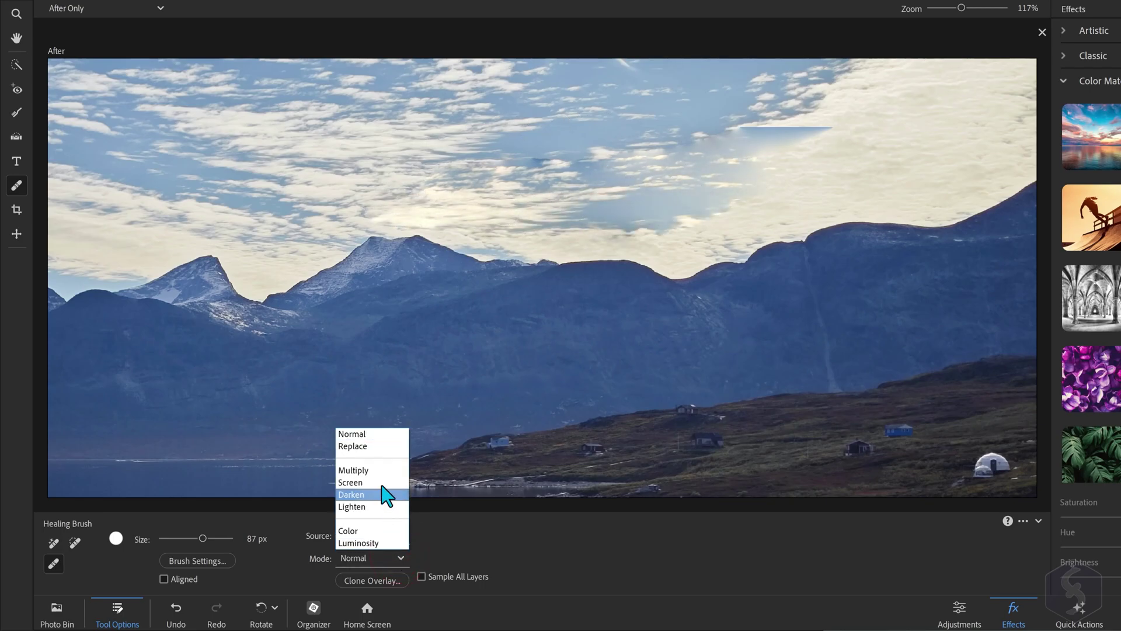
left_click(458, 541)
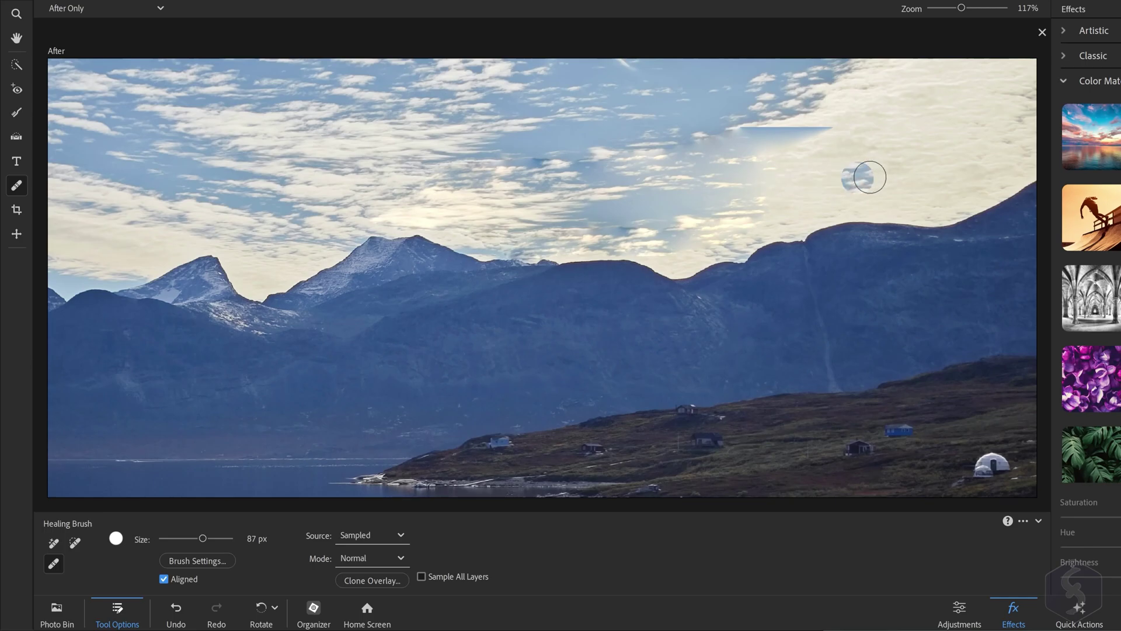
Add a 500 pt 'Greenland' text box over the fjord and narrow it to fit
key("ctrl+0")
left_click(17, 161)
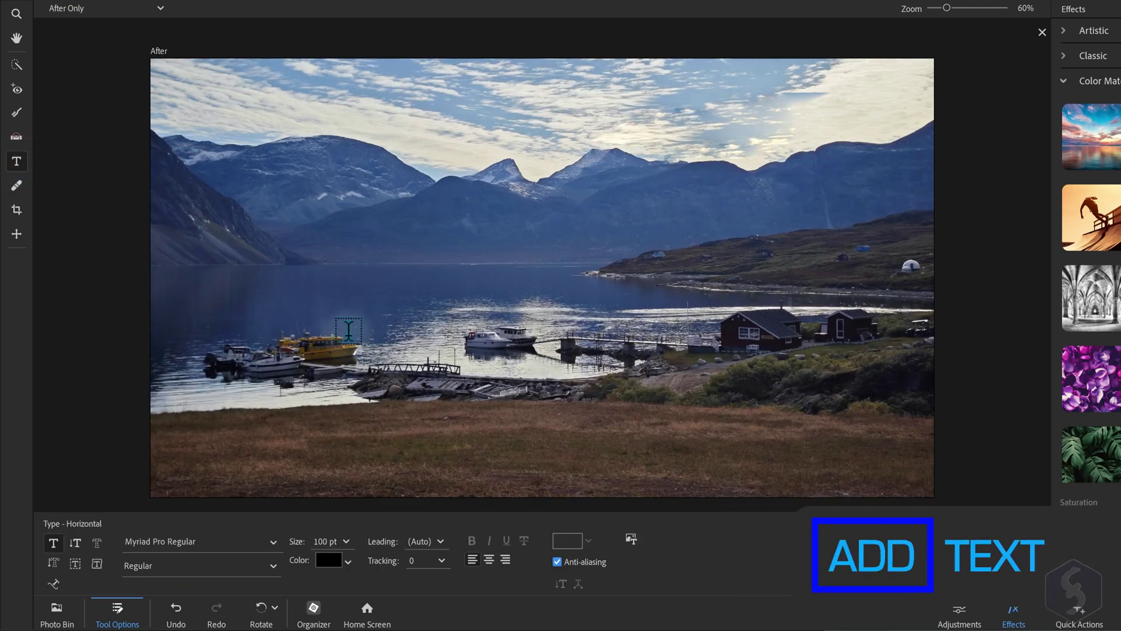
mouse_move(290, 211)
left_mouse_down()
mouse_move(588, 315)
mouse_move(794, 326)
left_mouse_up()
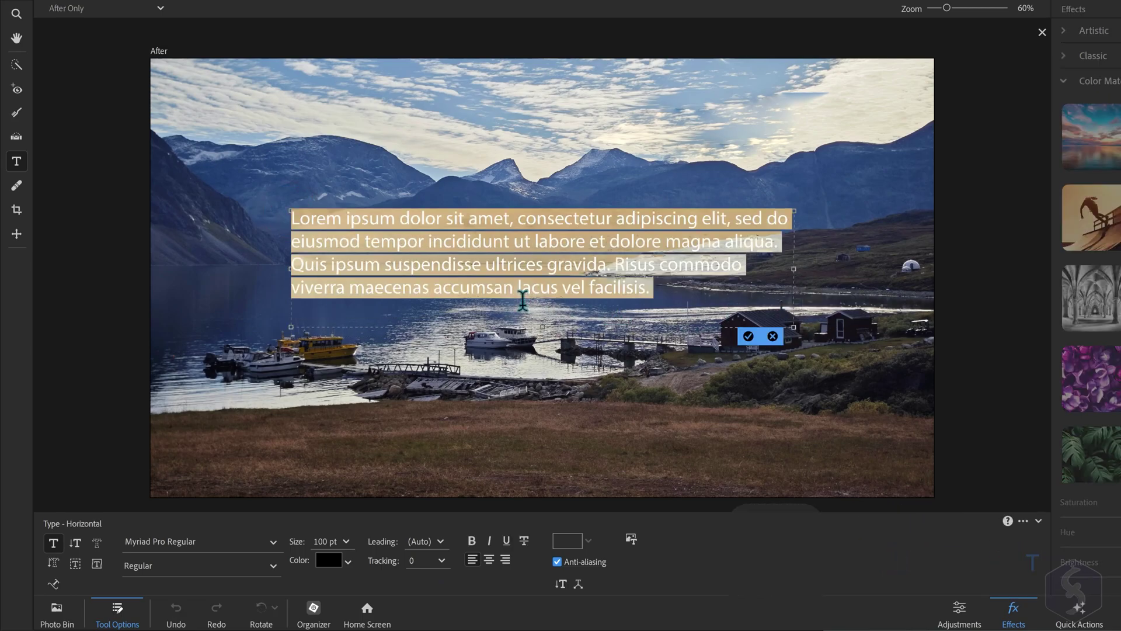
type("Greenland")
key("ctrl+a")
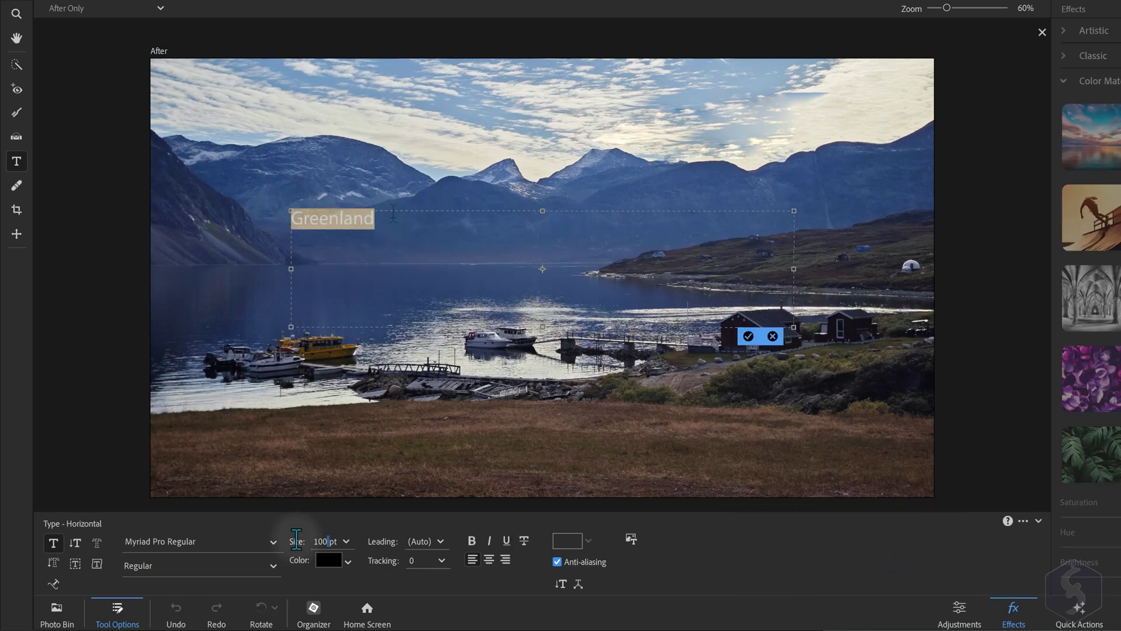
left_click(331, 542)
type("500pt")
key("Return")
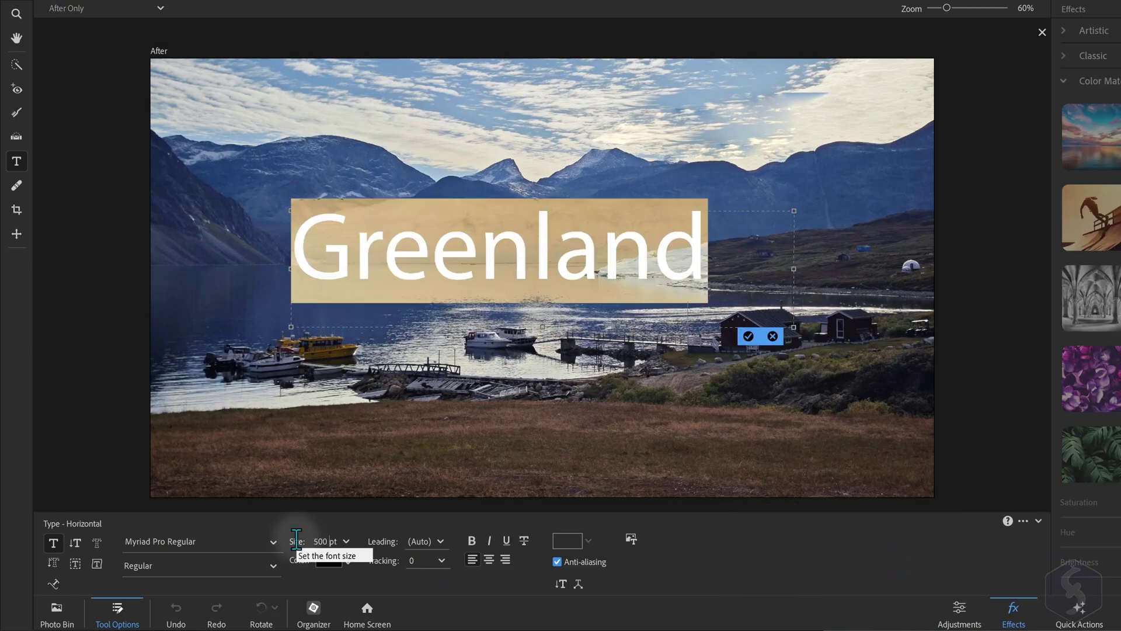
mouse_move(794, 327)
left_mouse_down()
mouse_move(705, 308)
mouse_move(518, 300)
left_mouse_up()
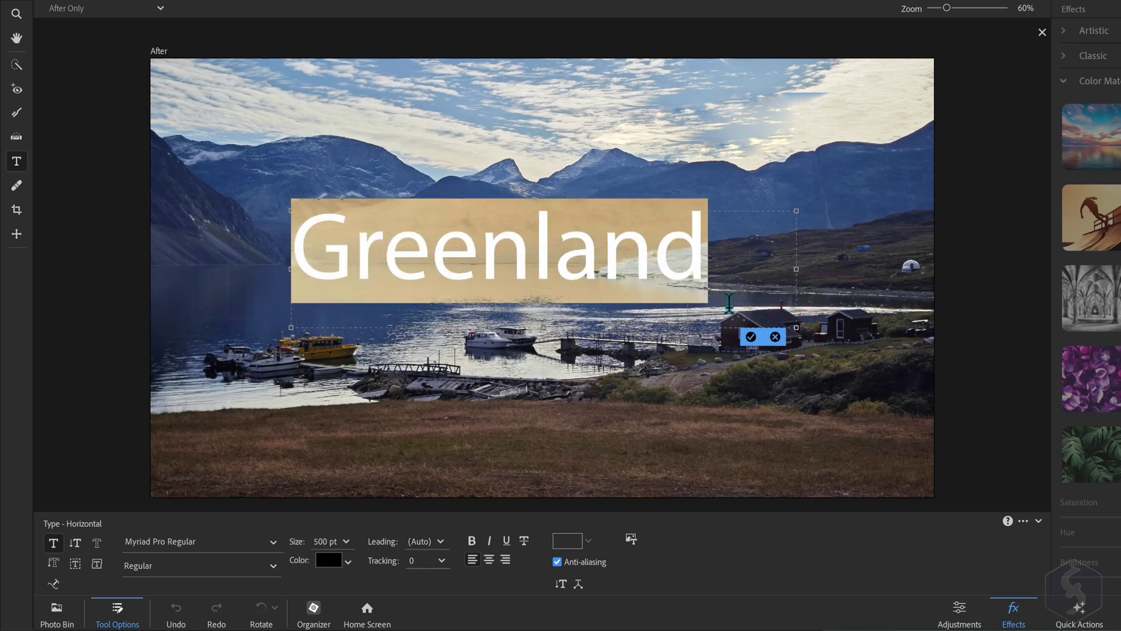
Color the Greenland title yellow, keep it regular weight, and commit it
left_click(347, 562)
left_click(266, 453)
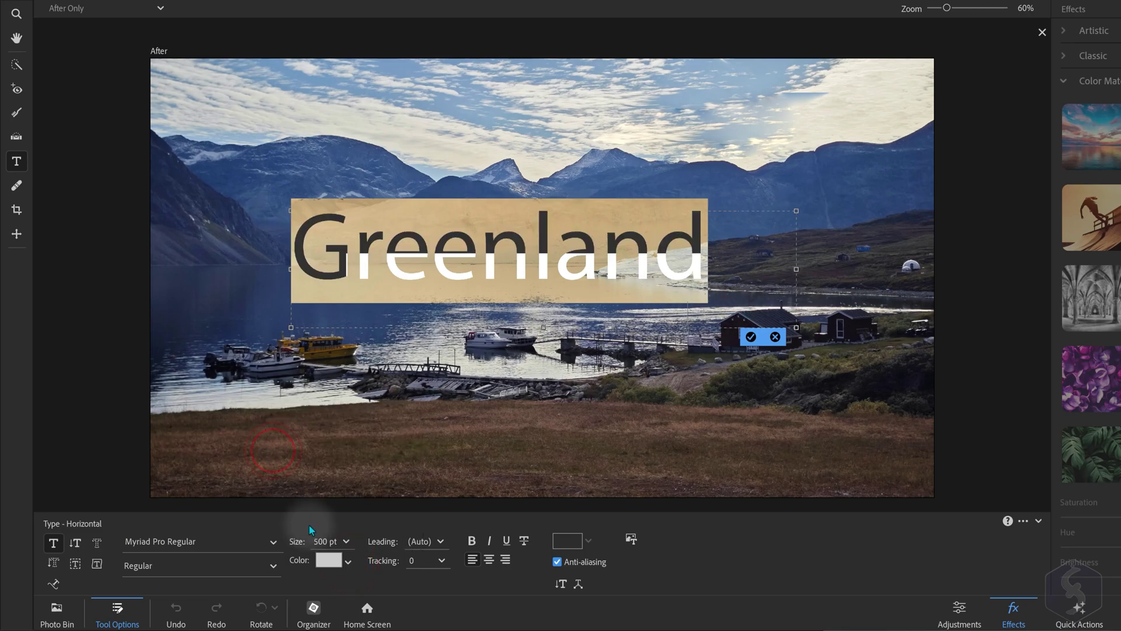
left_click(348, 560)
left_click(278, 435)
left_click_drag(706, 257, 323, 303)
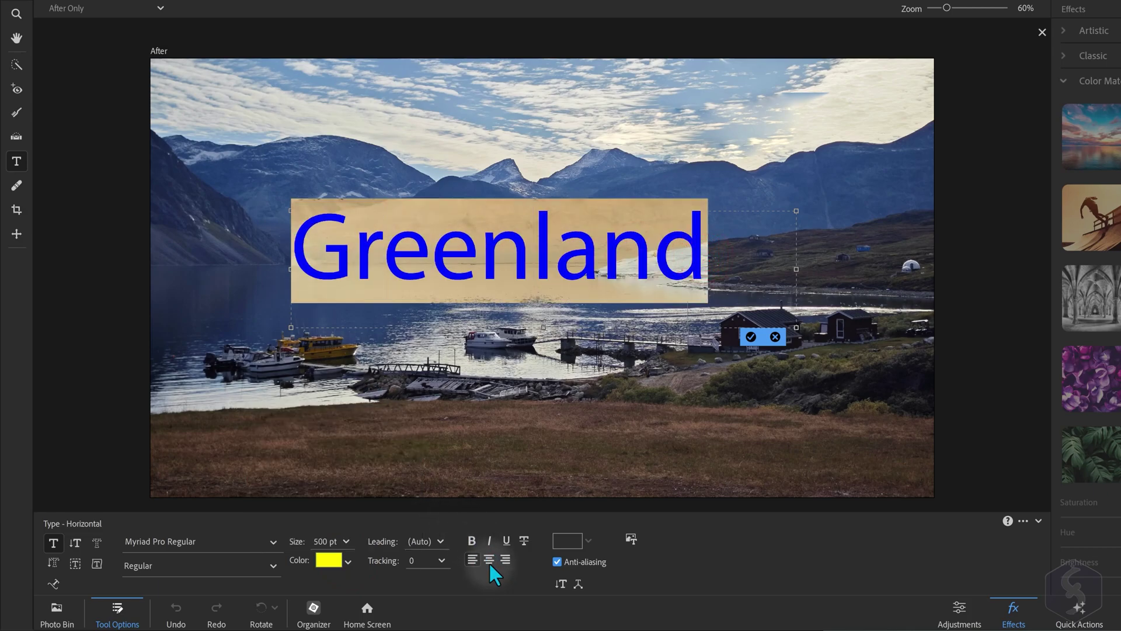
left_click(476, 542)
left_click(732, 256)
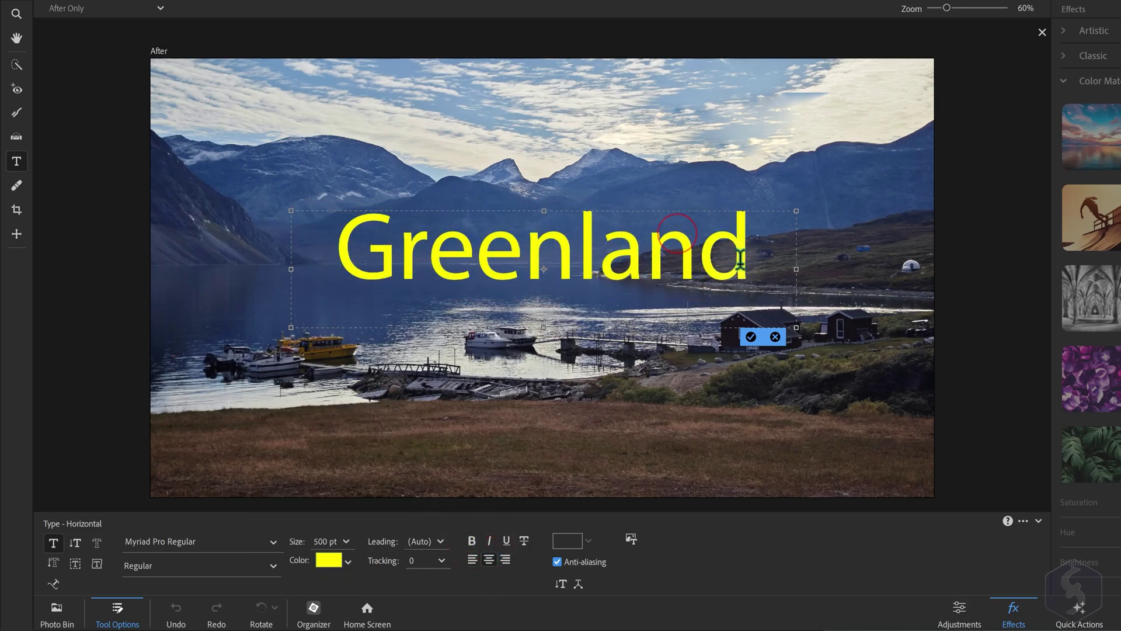
left_click(751, 337)
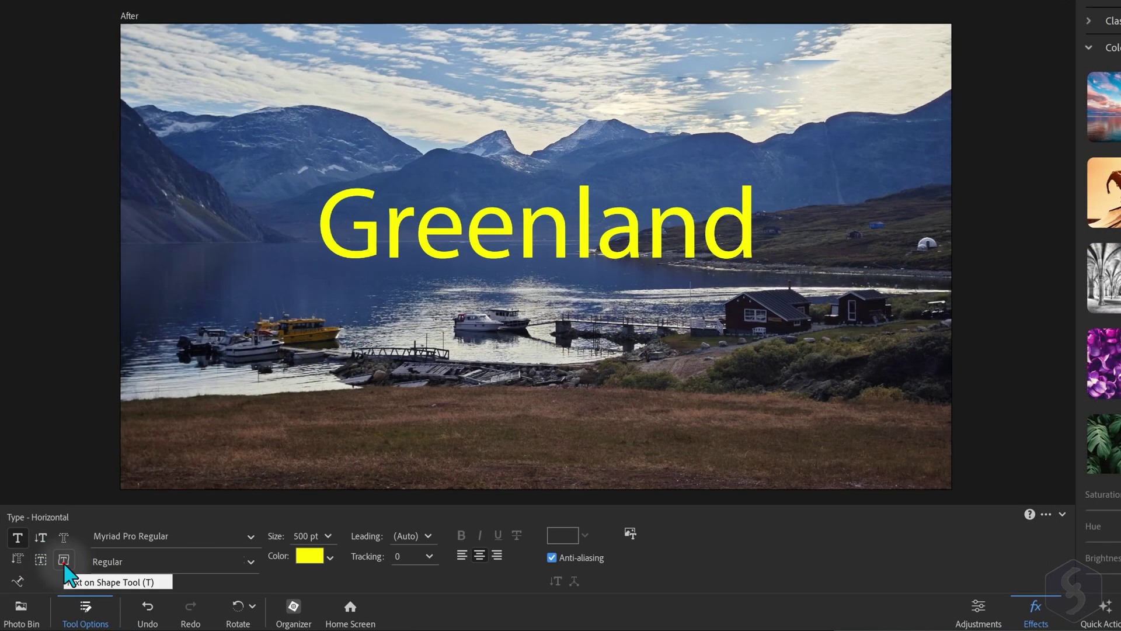
left_click(63, 560)
left_click(120, 571)
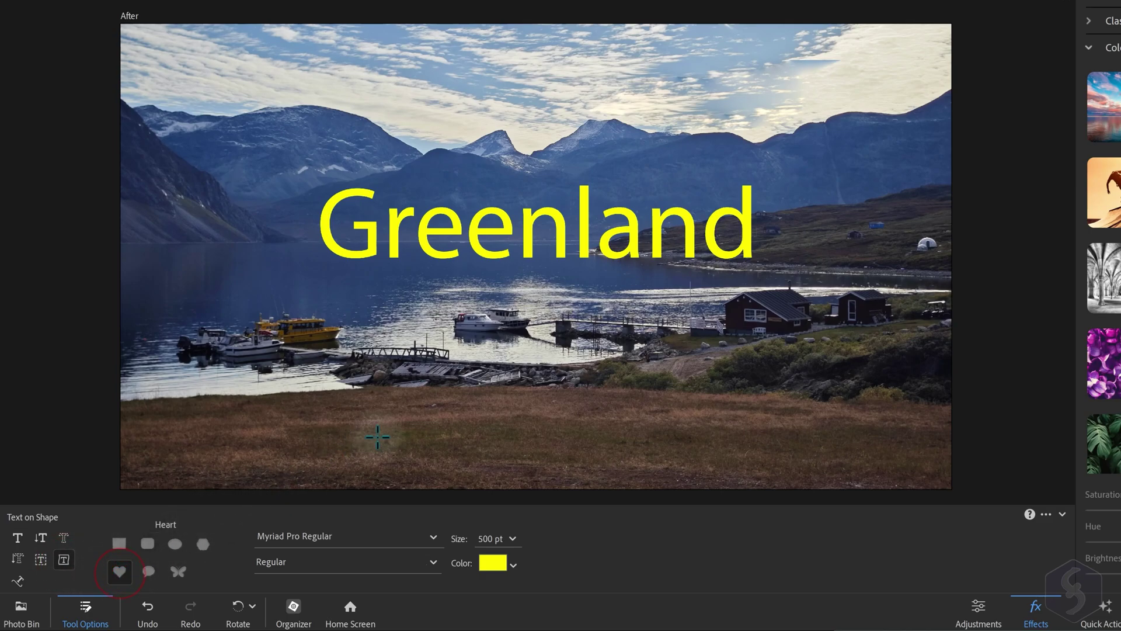
left_click_drag(476, 445, 596, 301)
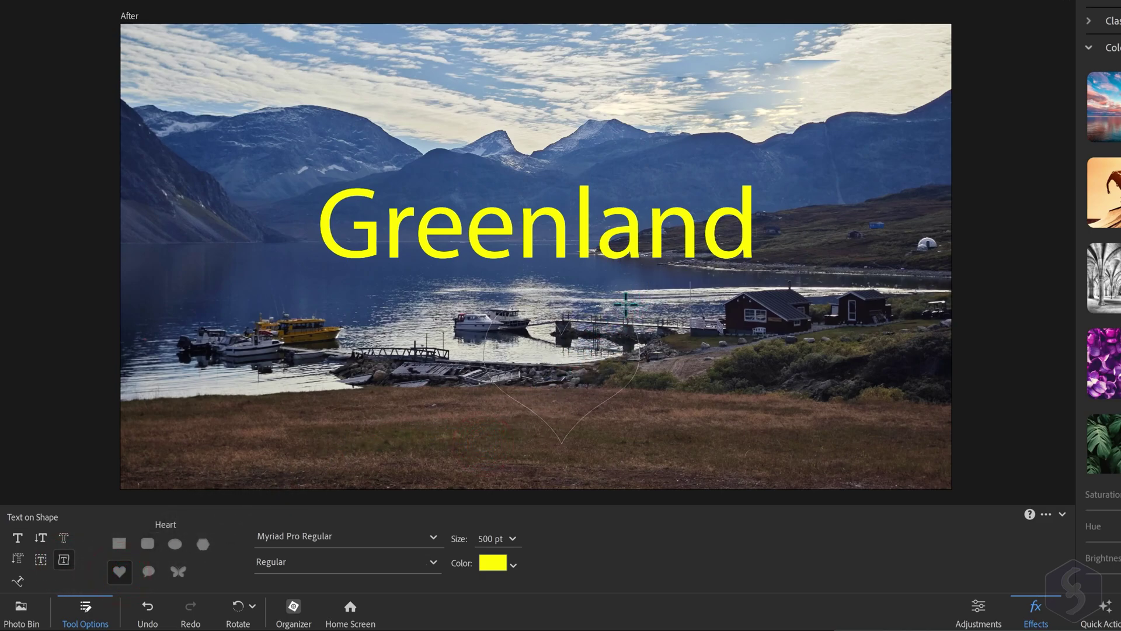
left_click(574, 424)
type("Love it!")
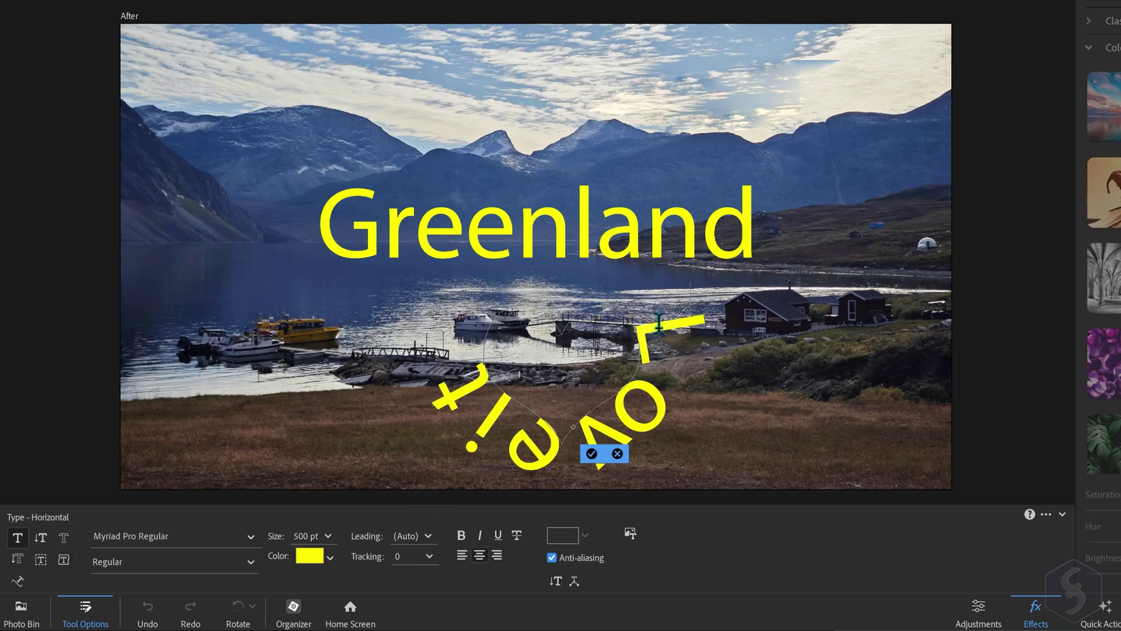
mouse_move(660, 325)
left_mouse_down()
mouse_move(529, 419)
mouse_move(405, 385)
left_mouse_up()
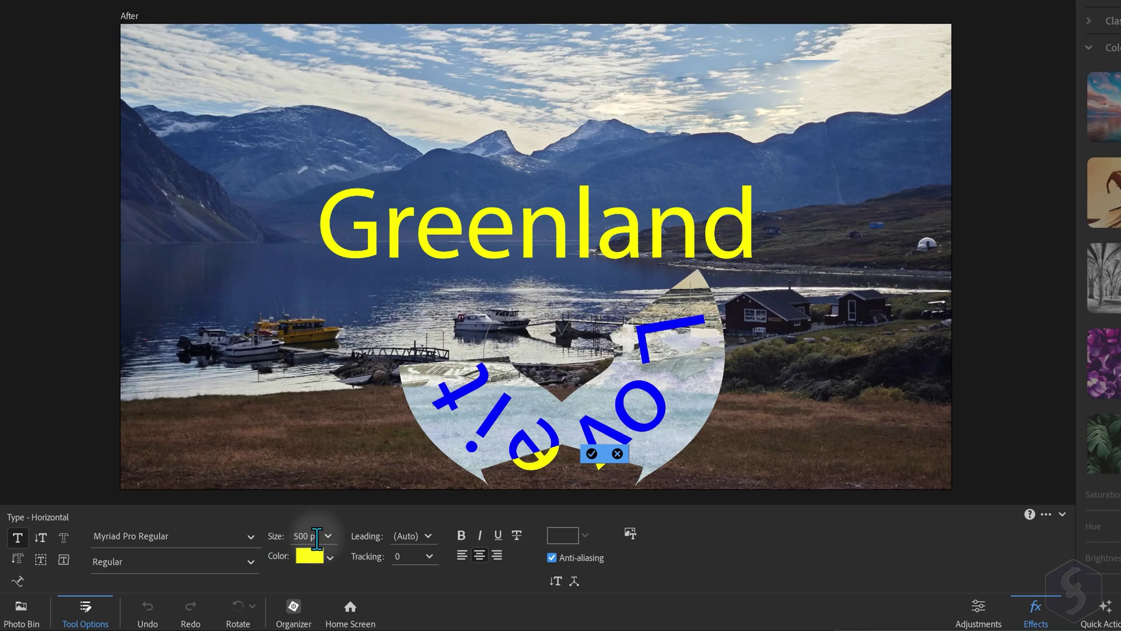
type("200")
key("Return")
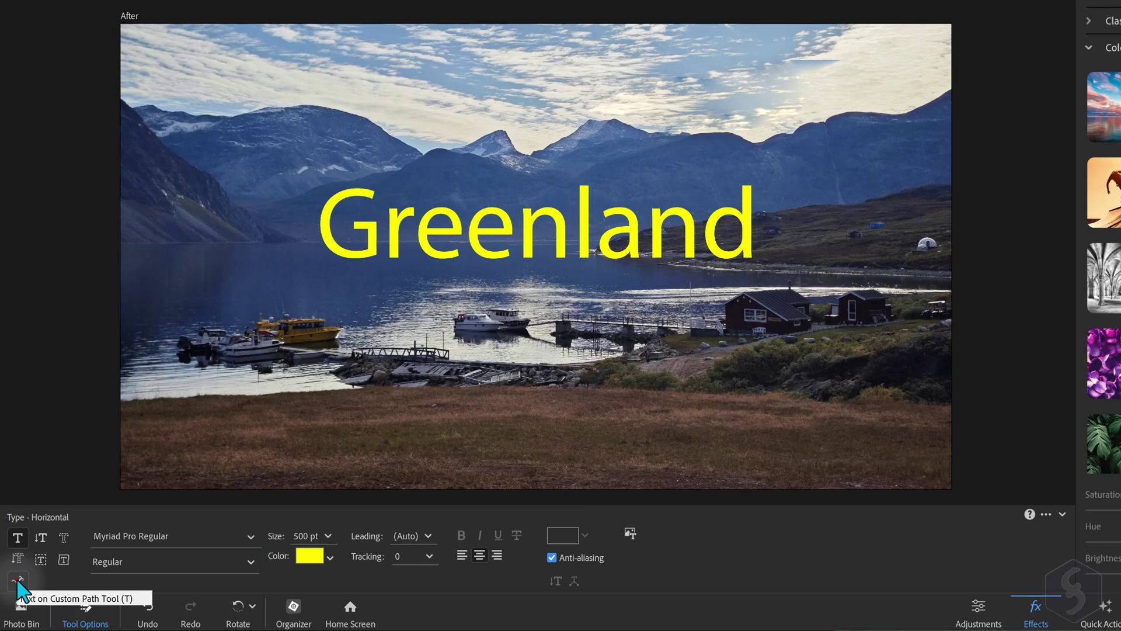
left_click(18, 580)
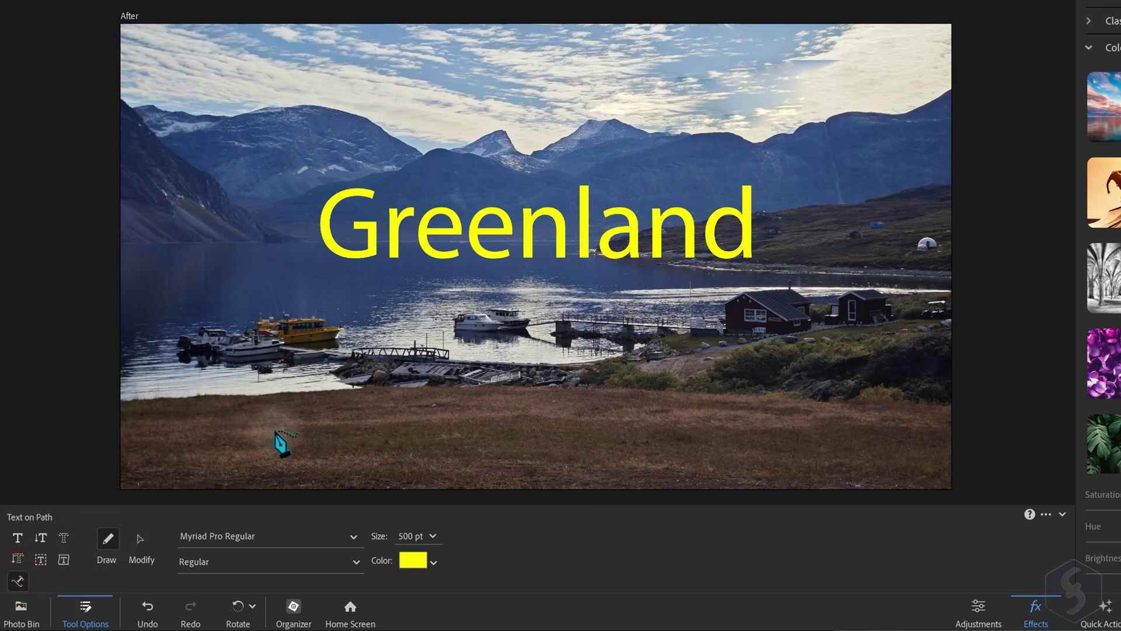
left_click_drag(249, 438, 814, 435)
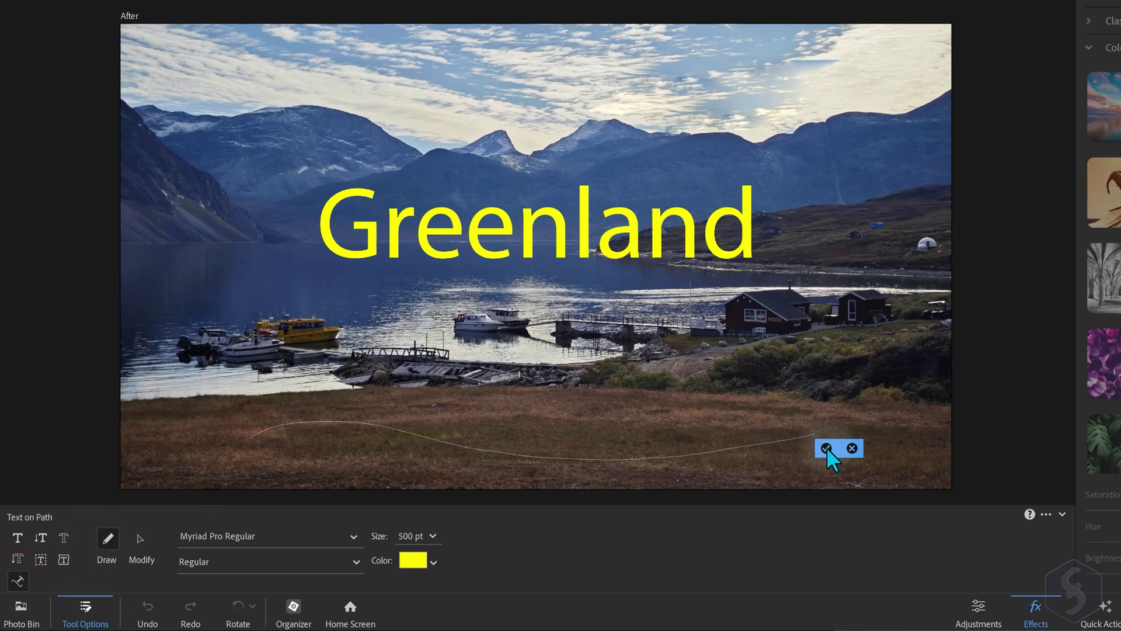
left_click(432, 434)
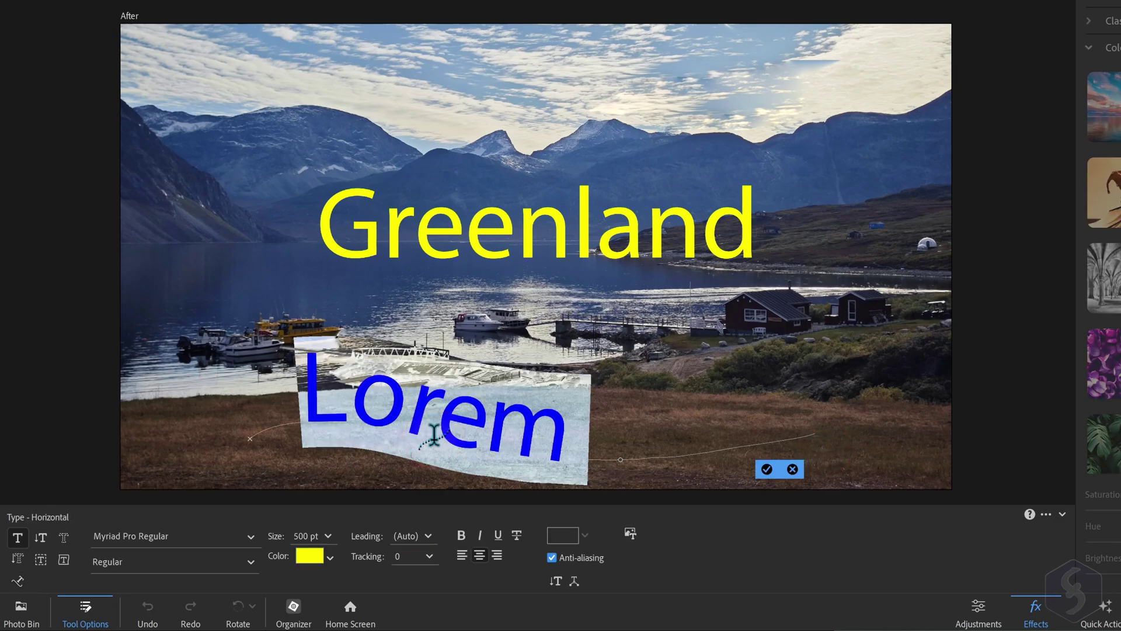
type("Love it...")
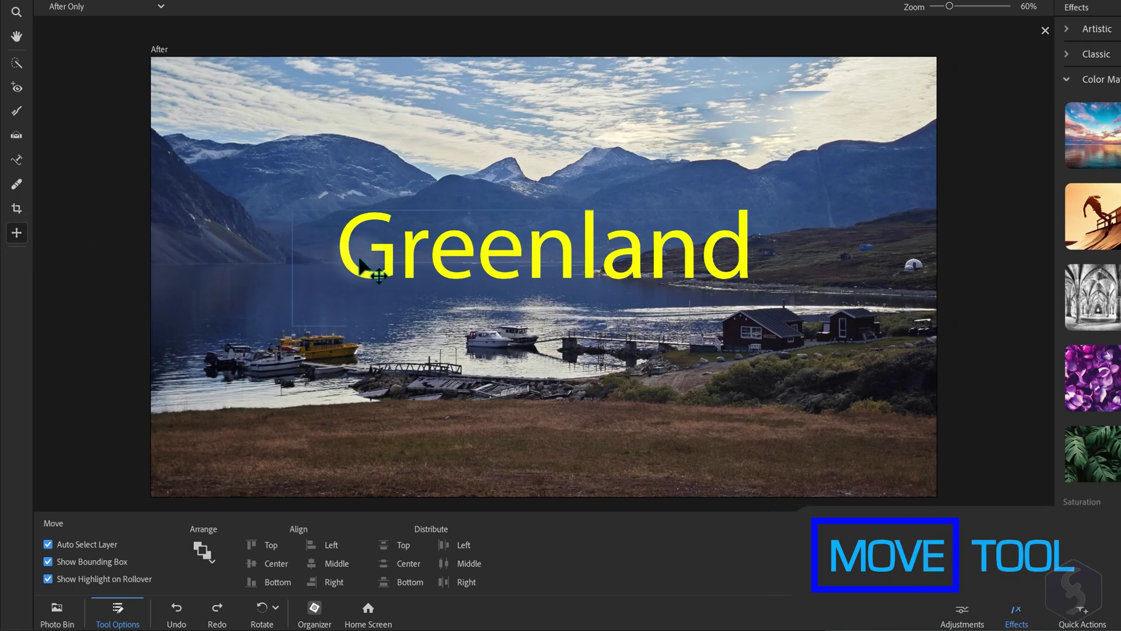
Nudge the Greenland title slightly lower, enlarge it a little, and confirm
left_click_drag(489, 274, 487, 281)
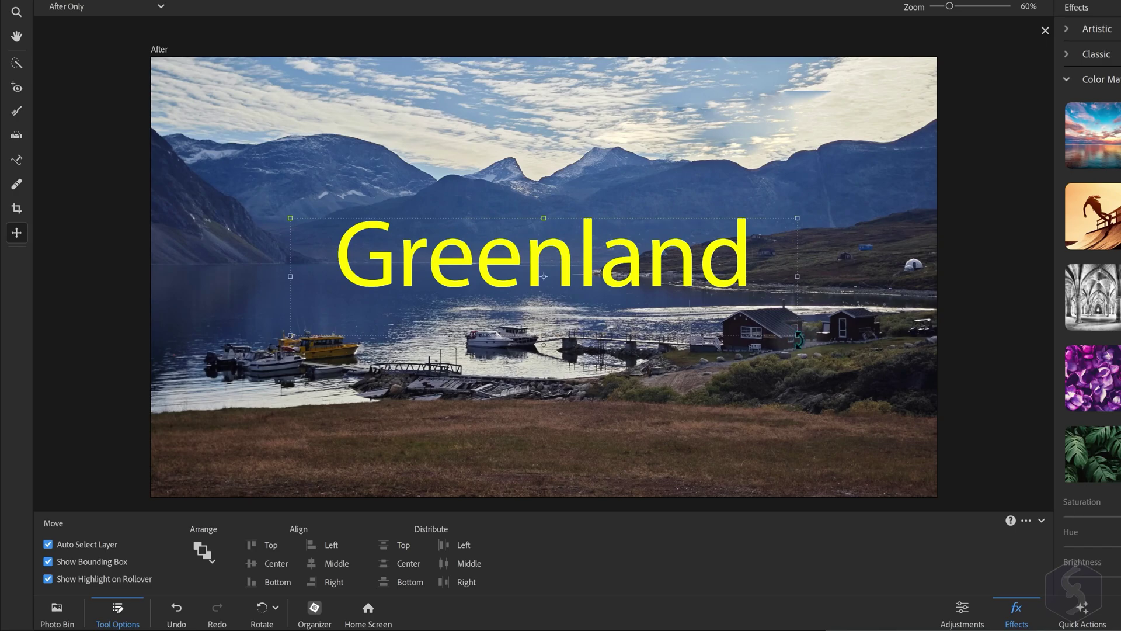
mouse_move(797, 335)
left_mouse_down()
mouse_move(747, 300)
mouse_move(841, 354)
left_mouse_up()
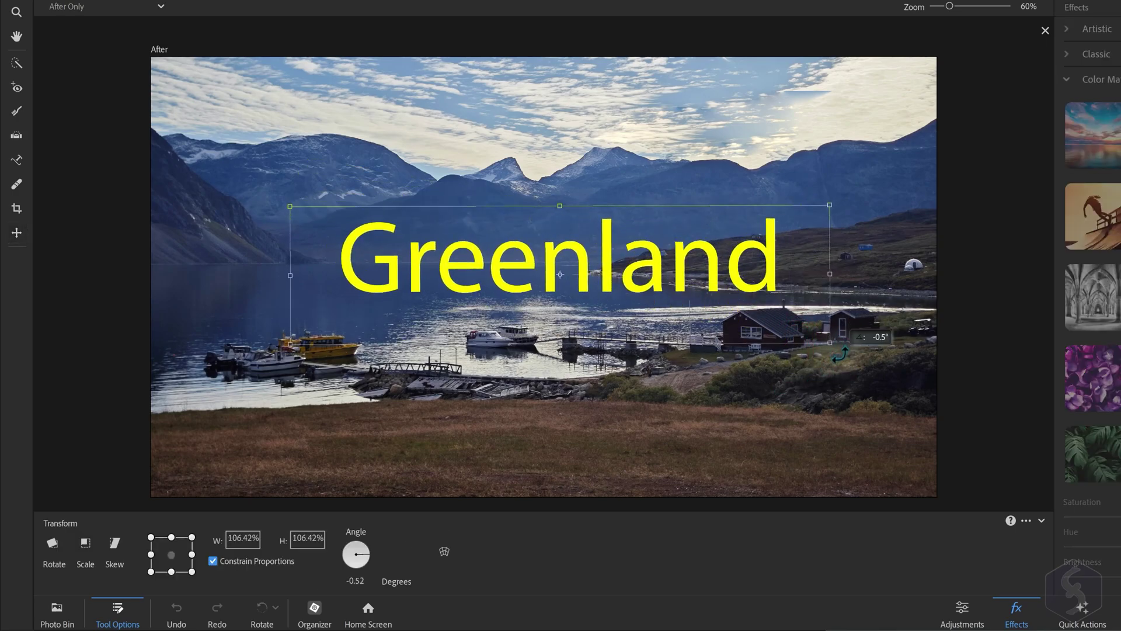
double_click(653, 279)
Select the end of the Greenland word for editing with the Type tool
double_click(603, 277)
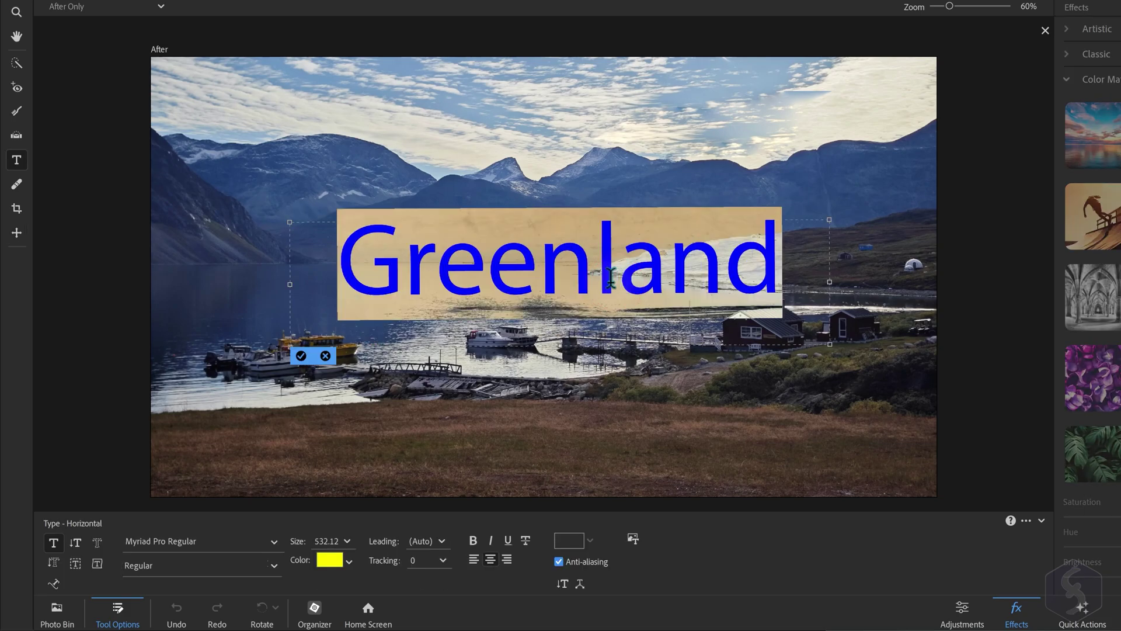
left_click(540, 274)
left_click_drag(497, 272, 785, 272)
left_click(714, 273)
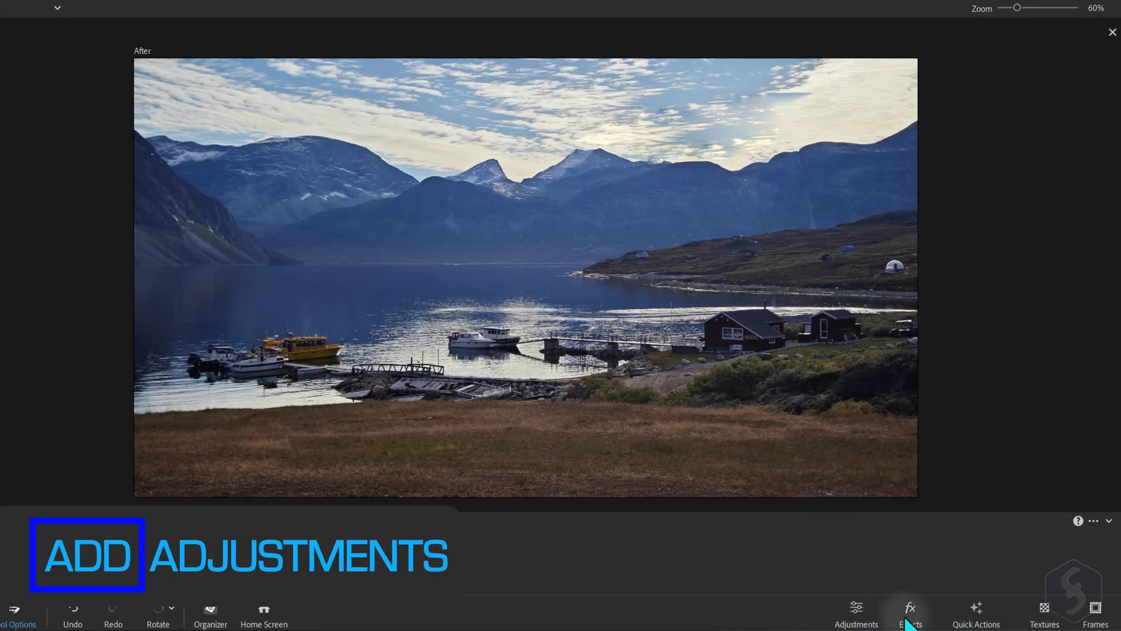
Apply the Color Correction, Dehaze and Add Blue Sky quick actions, then preview Zoom In-Out
left_click(981, 611)
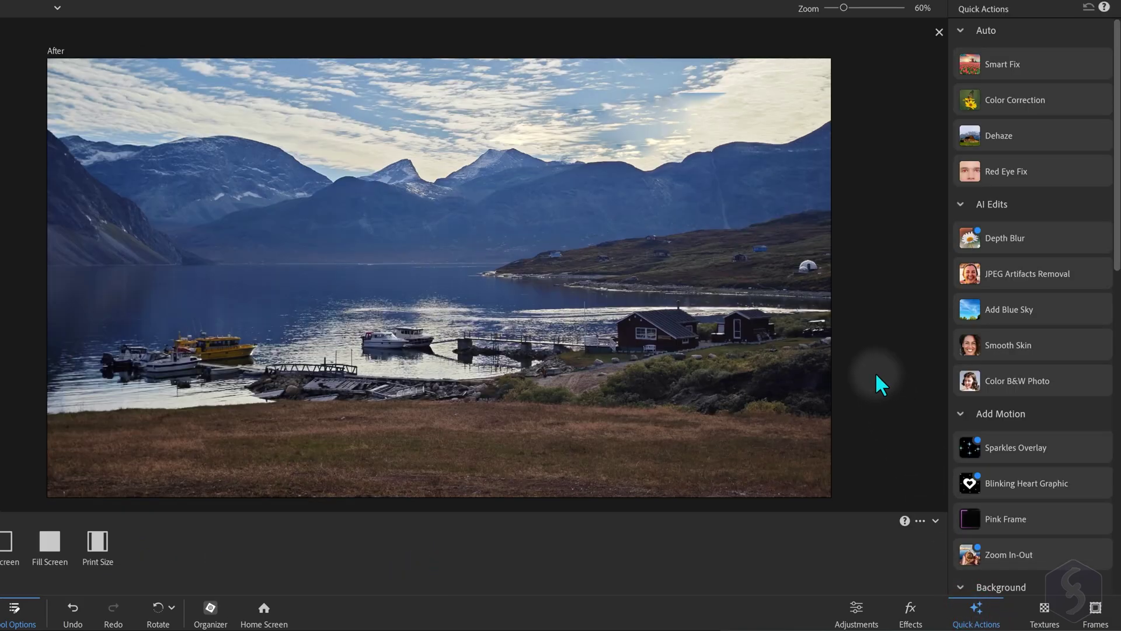
left_click(1016, 98)
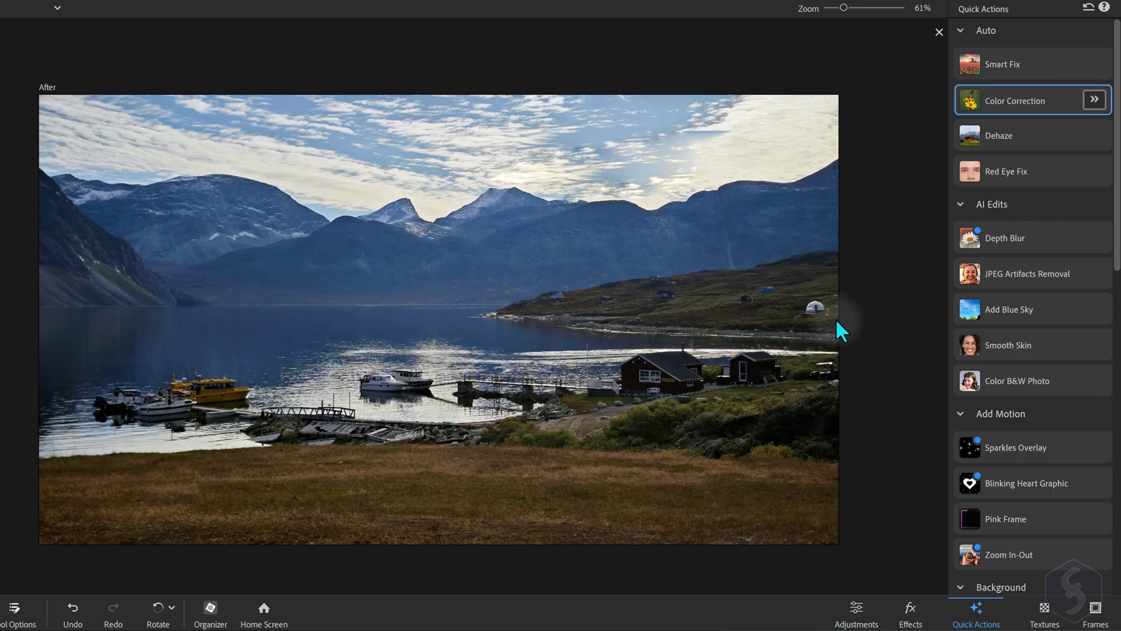
left_click(1001, 135)
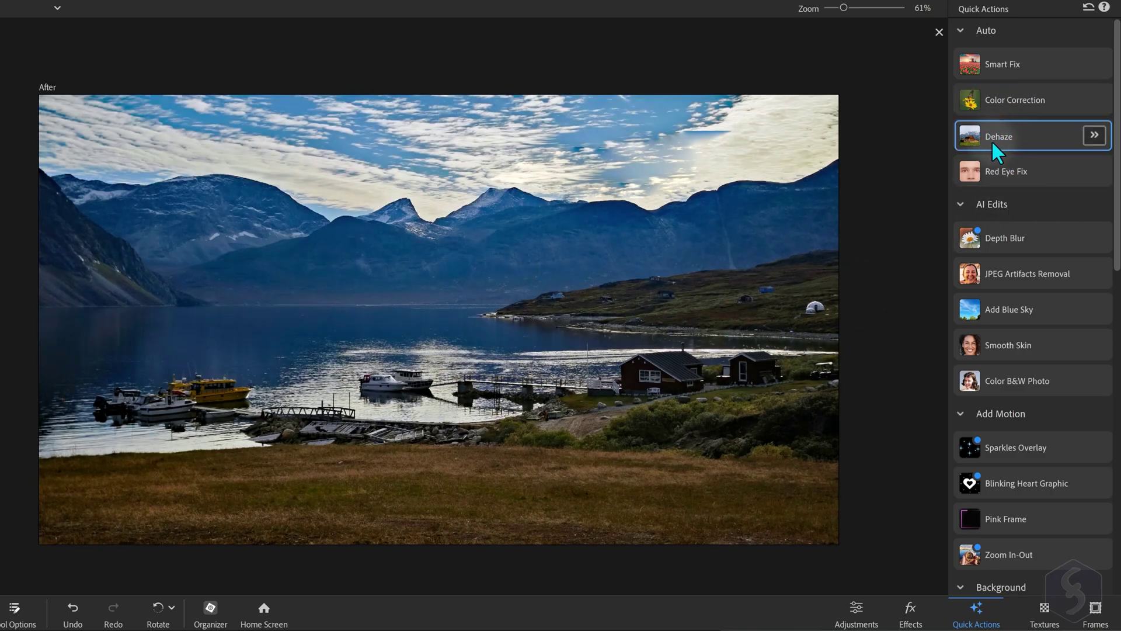
left_click(1008, 310)
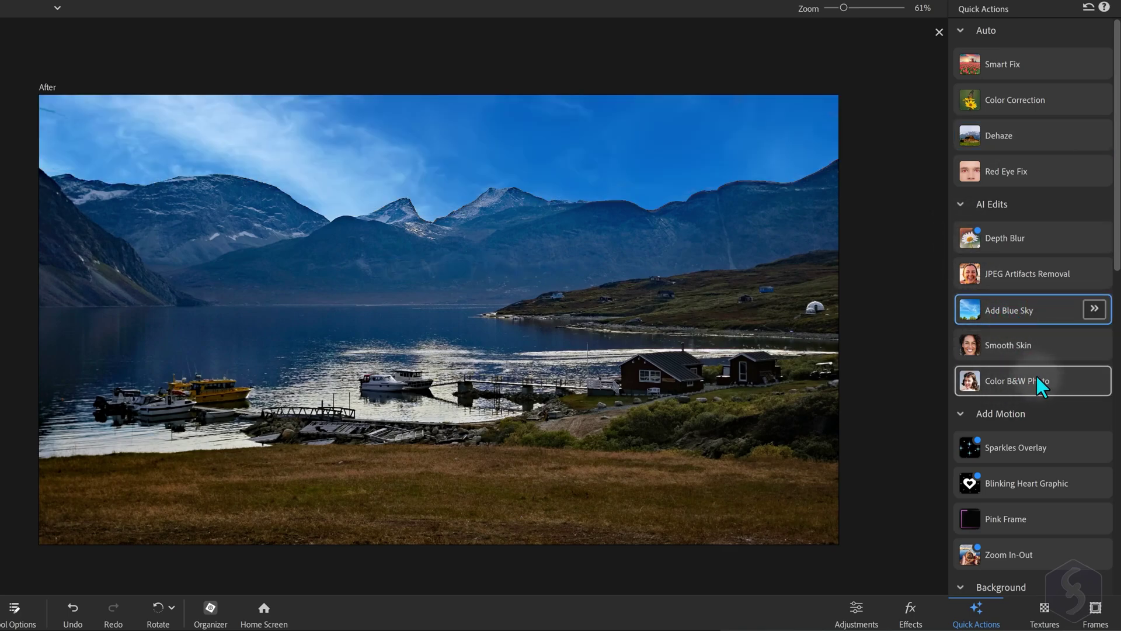
scroll(1045, 386, "down", 2)
scroll(1034, 413, "down", 1)
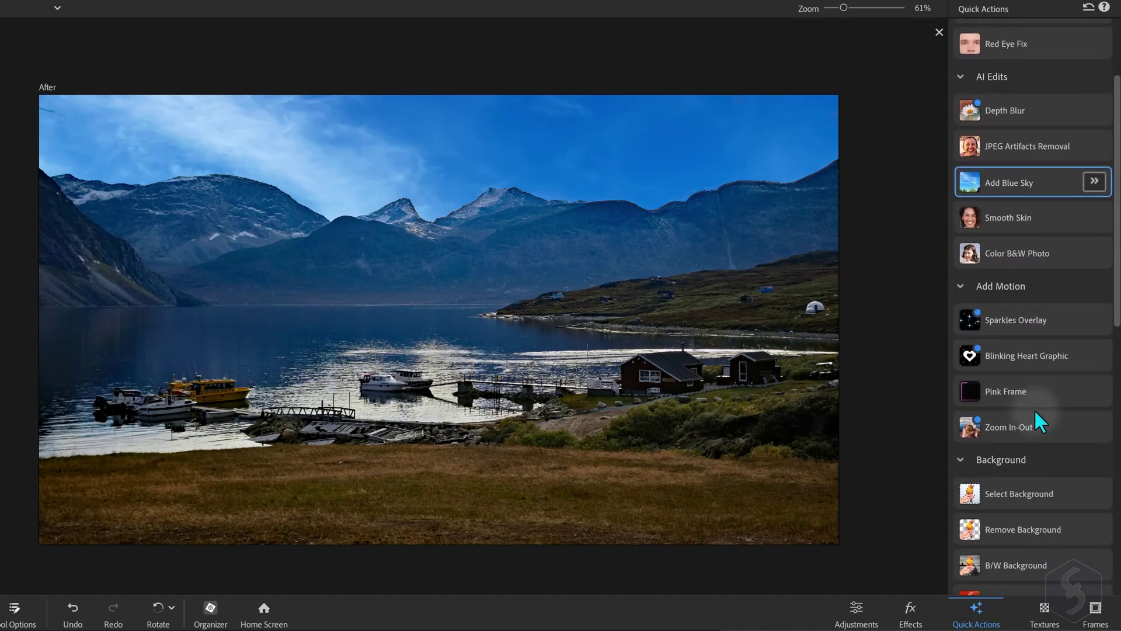
left_click(1035, 432)
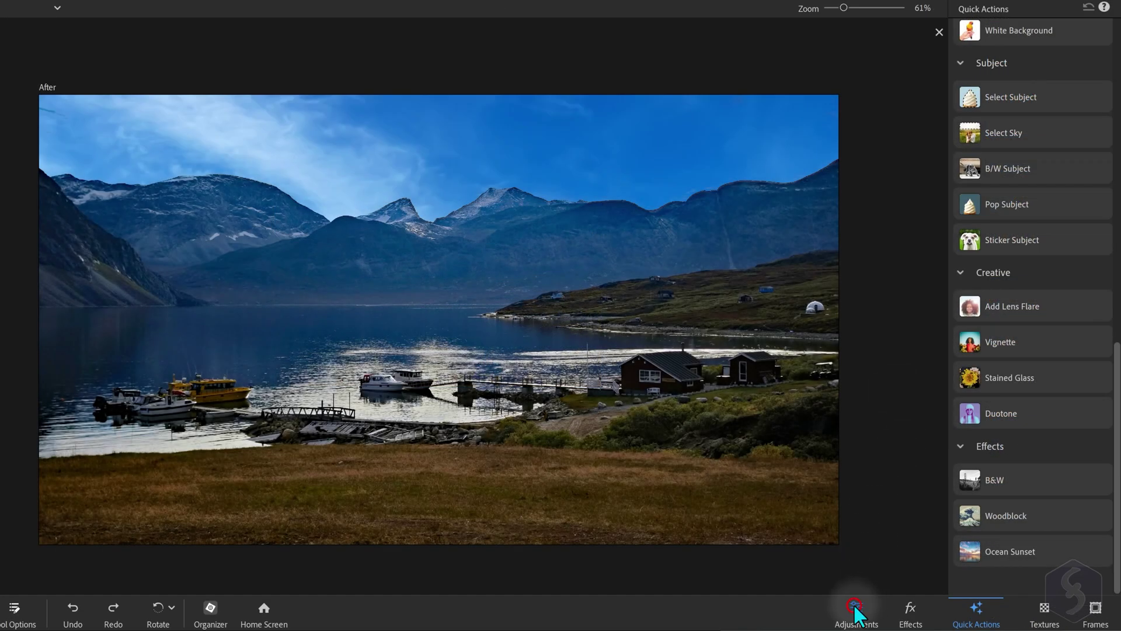
Apply a midtones Lighting preset from the Exposure and Lighting adjustments
left_click(857, 611)
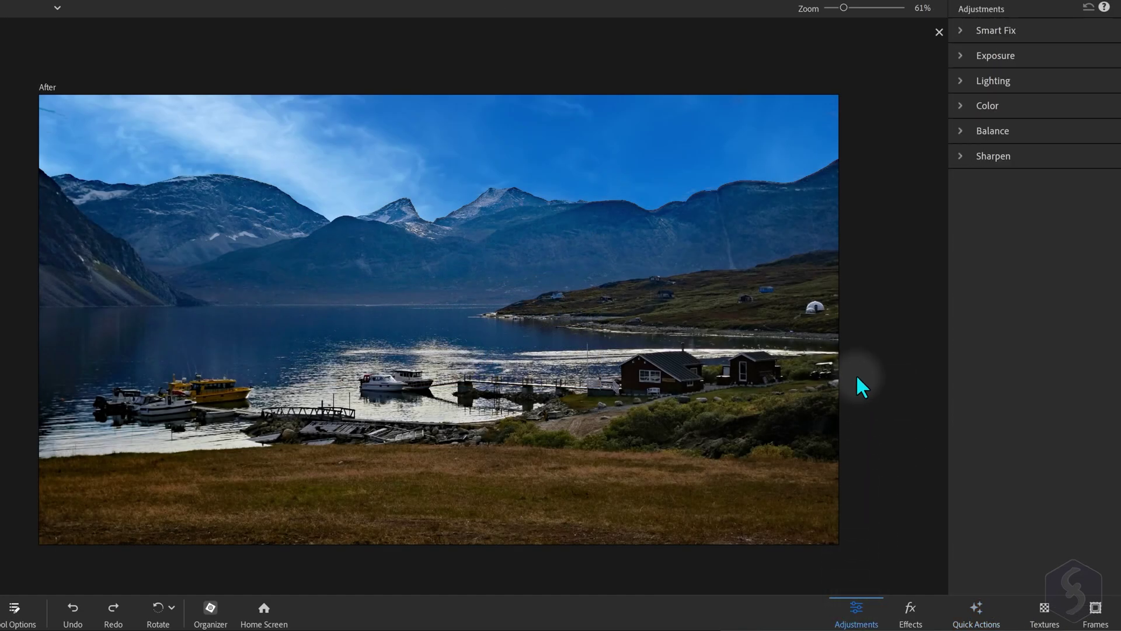
left_click(961, 53)
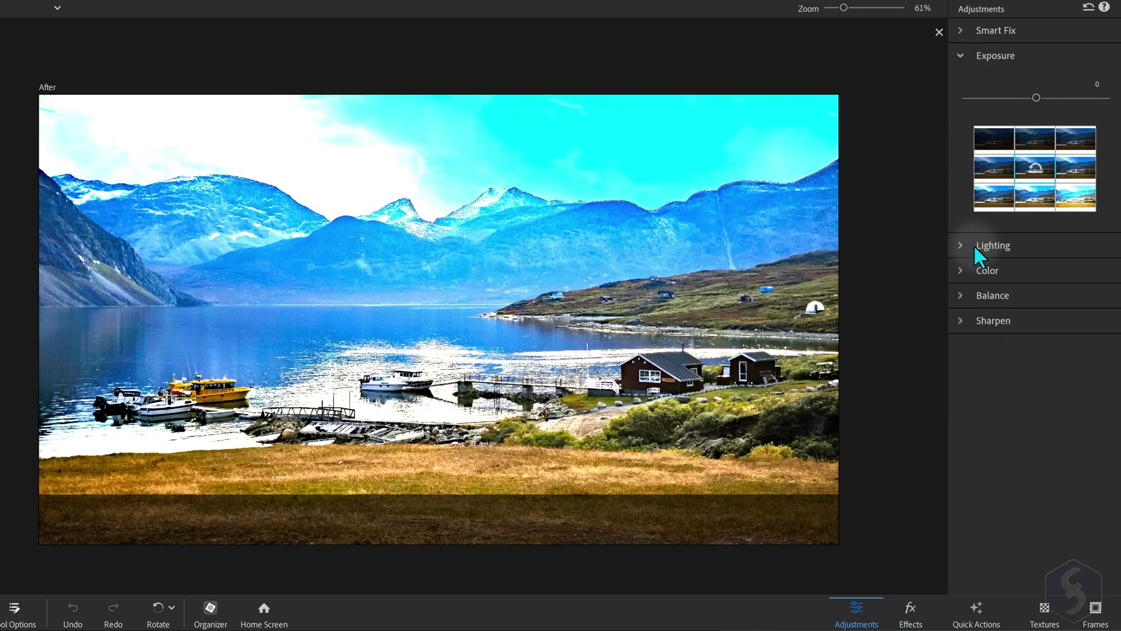
left_click(959, 248)
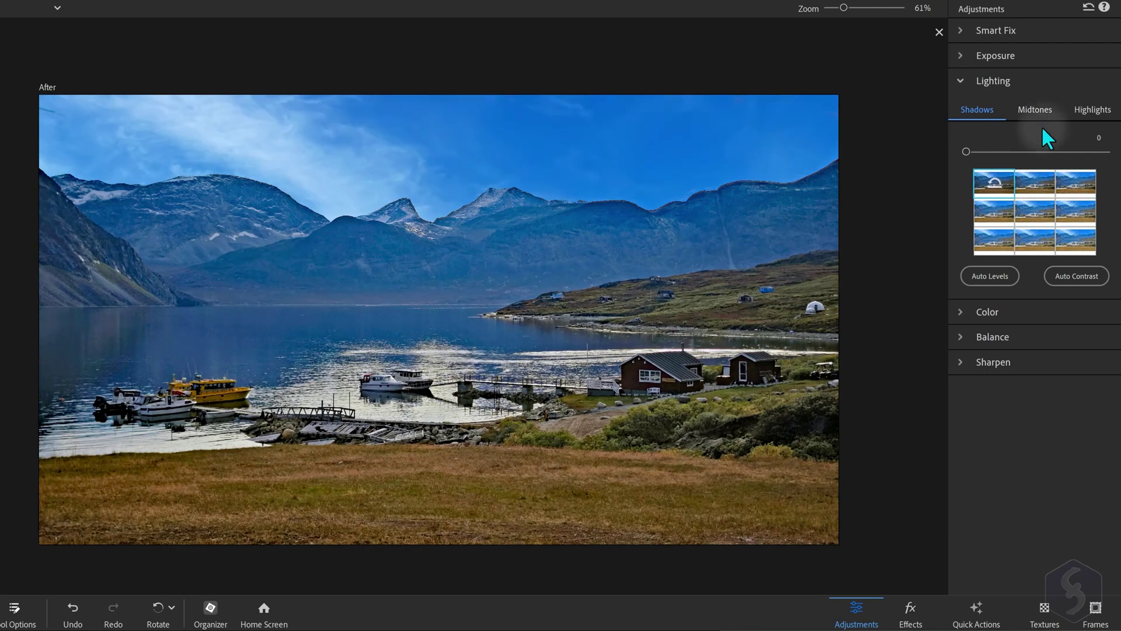
left_click(1038, 107)
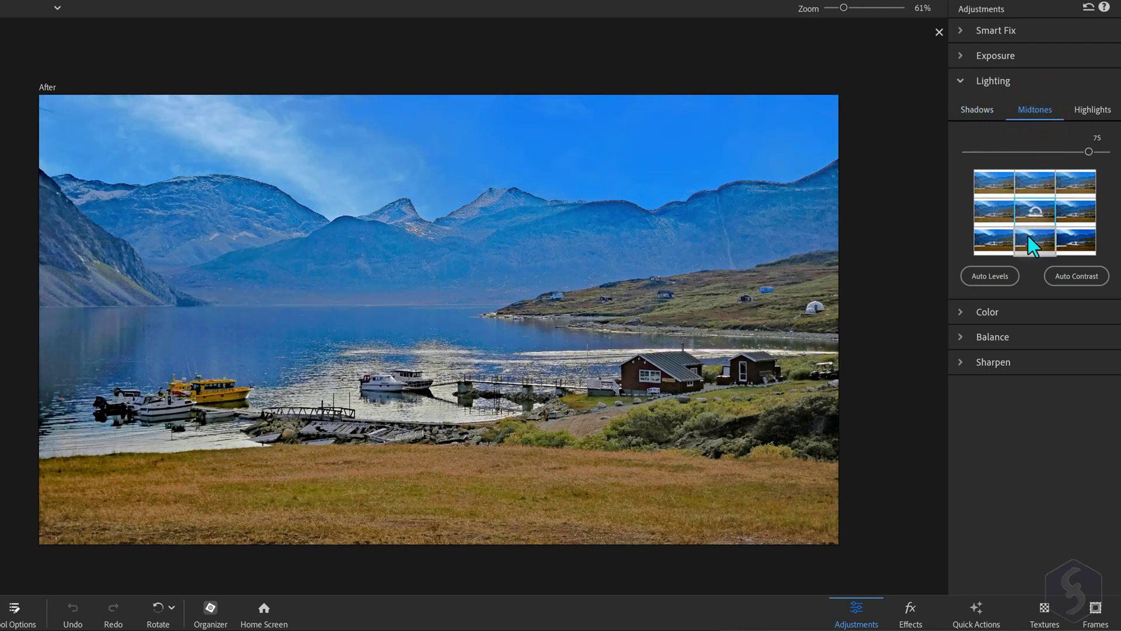
left_click(1074, 212)
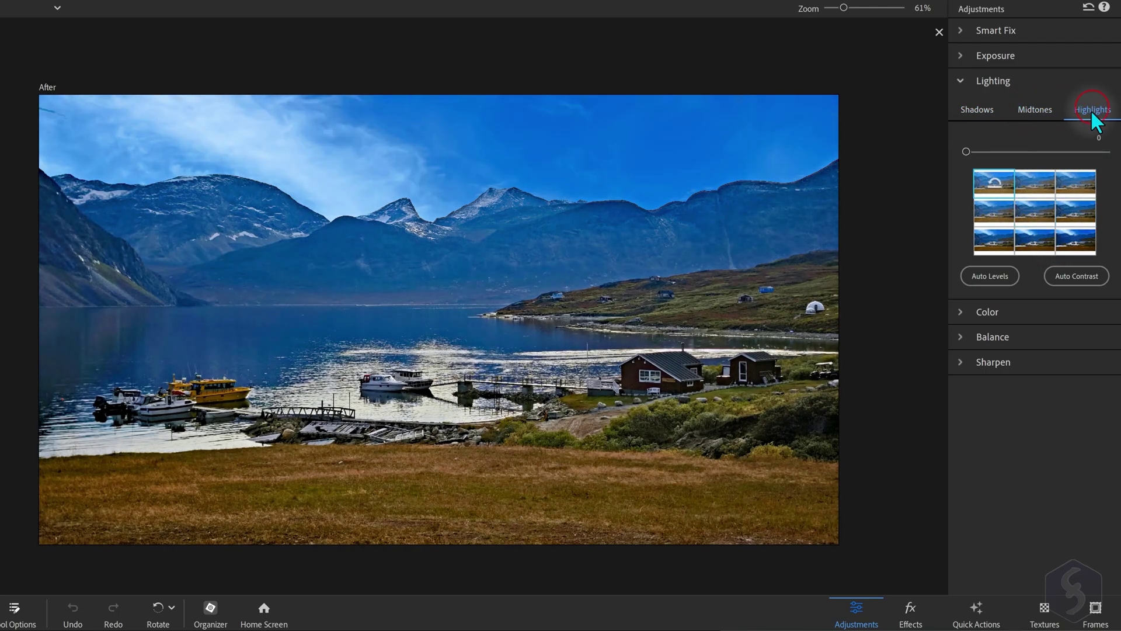
left_click(1092, 108)
Boost the photo's saturation and vibrance with the Color adjustment presets
left_click(960, 81)
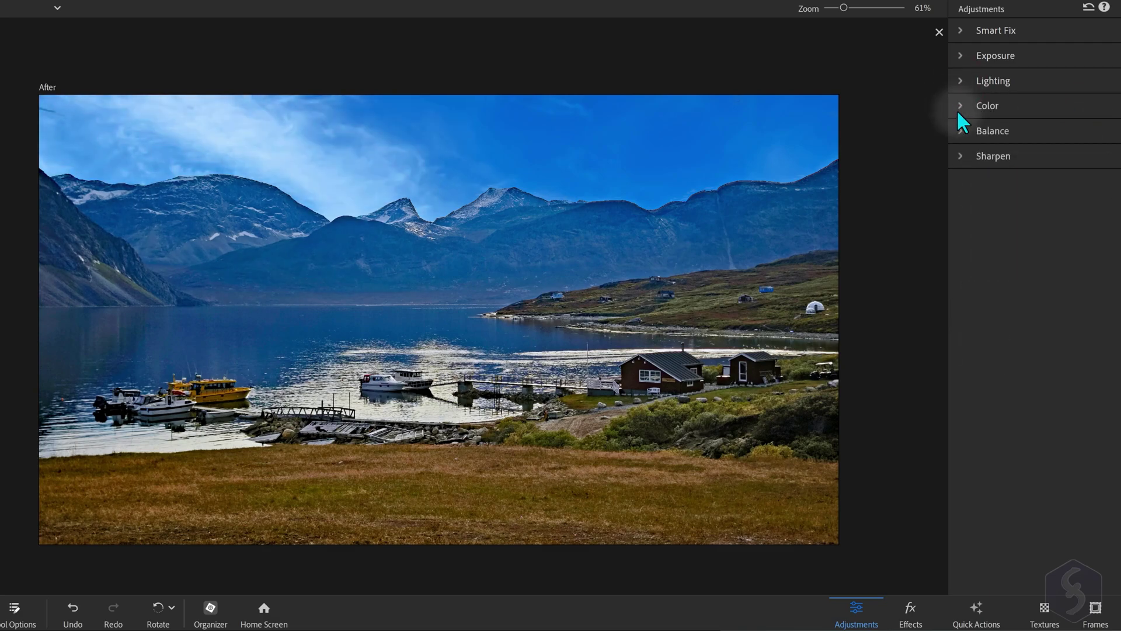
left_click(957, 106)
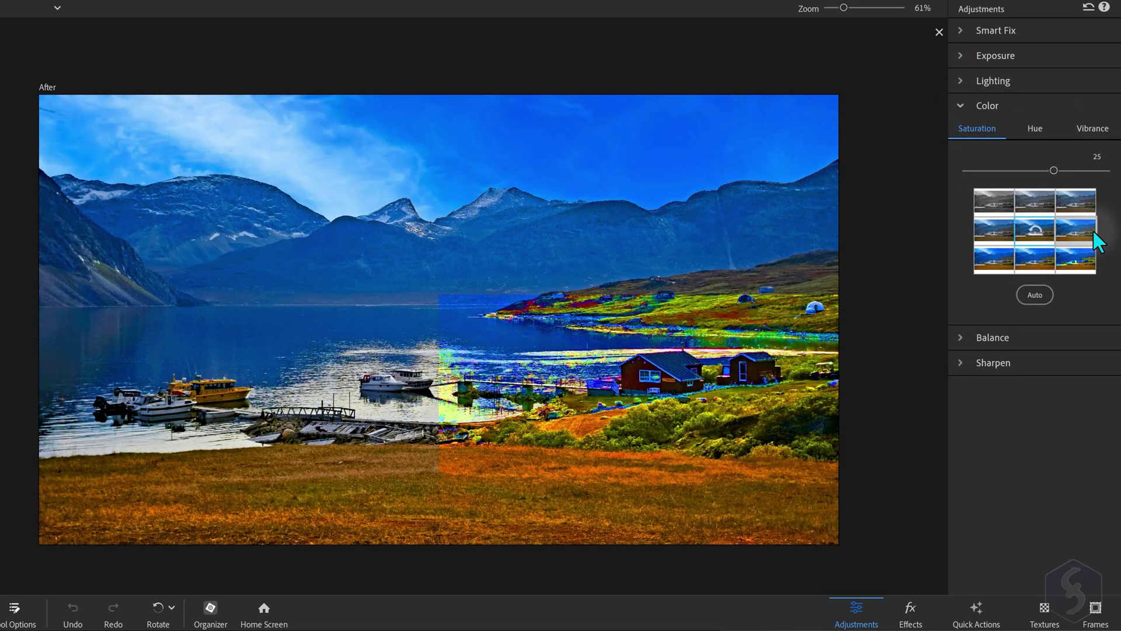
left_click(1092, 229)
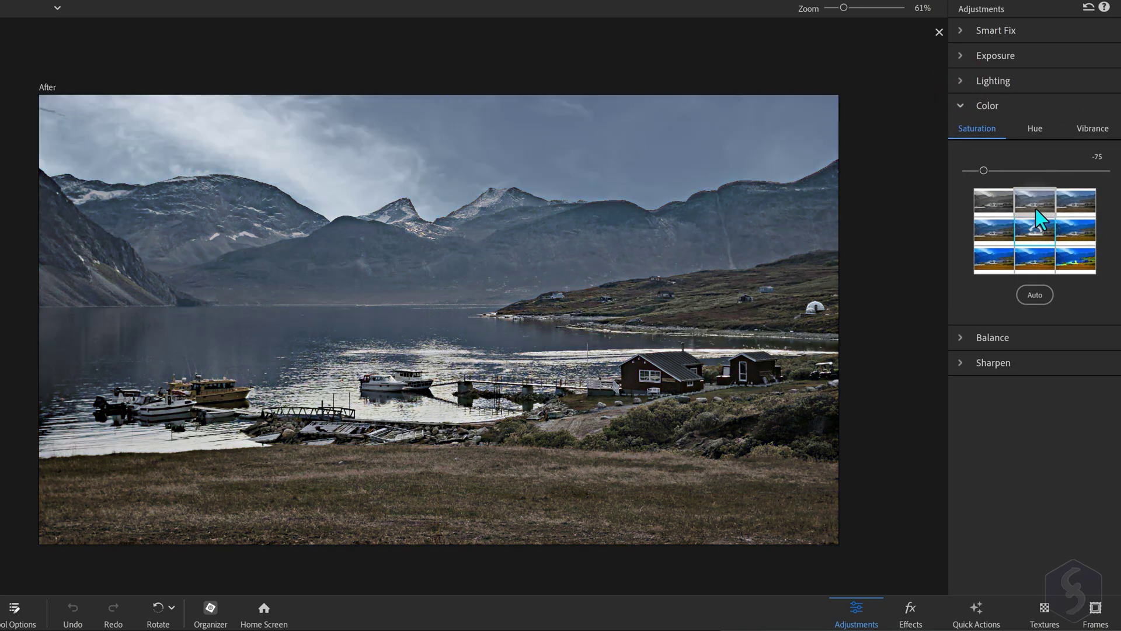
left_click(1035, 128)
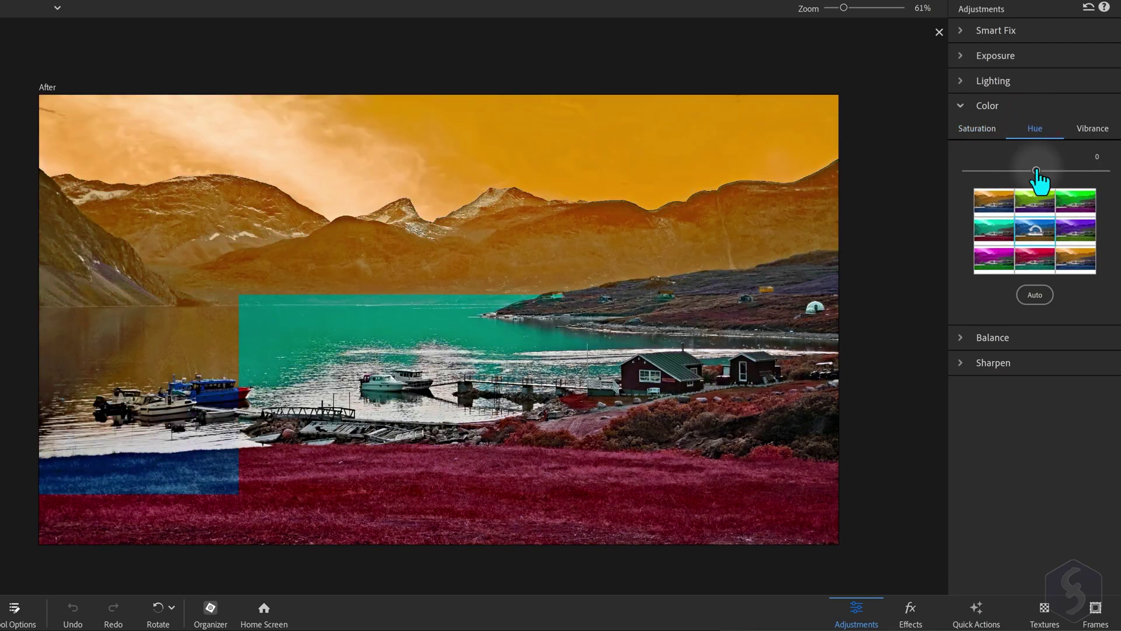
left_click(1087, 128)
left_click(1075, 232)
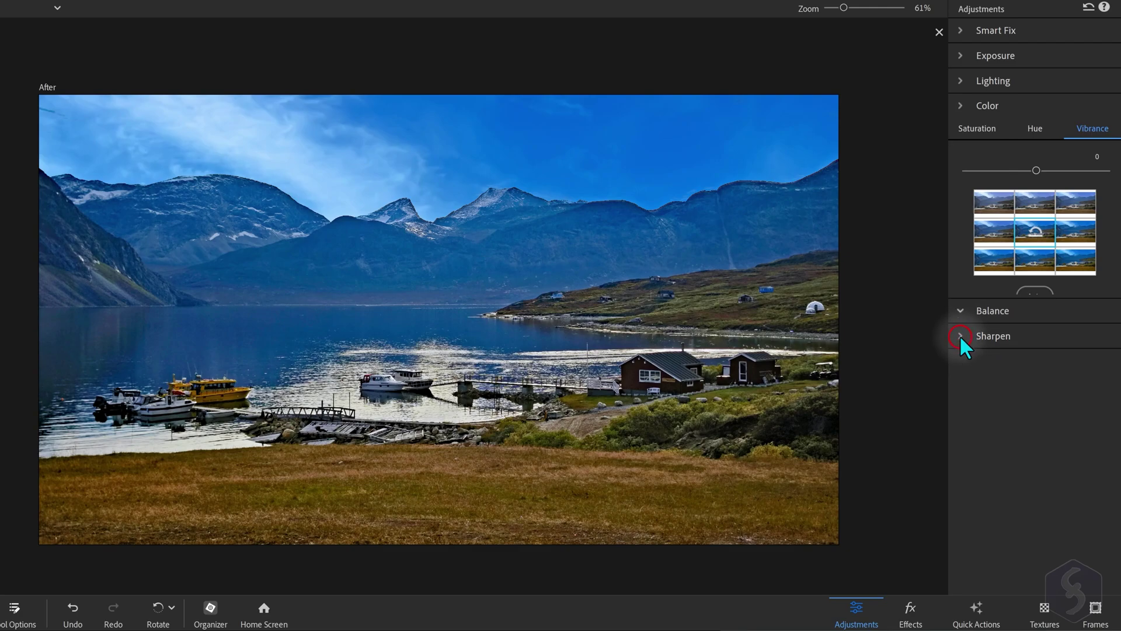
Preview a Balance tint preset and bring up the Sharpen adjustments
left_click(963, 338)
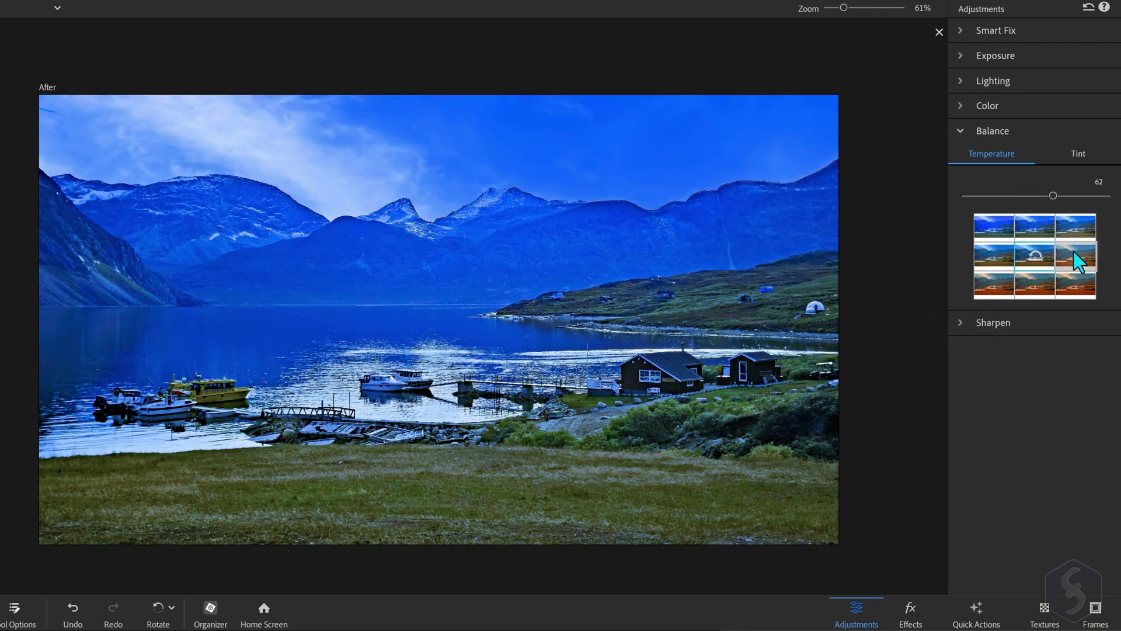
left_click(1075, 156)
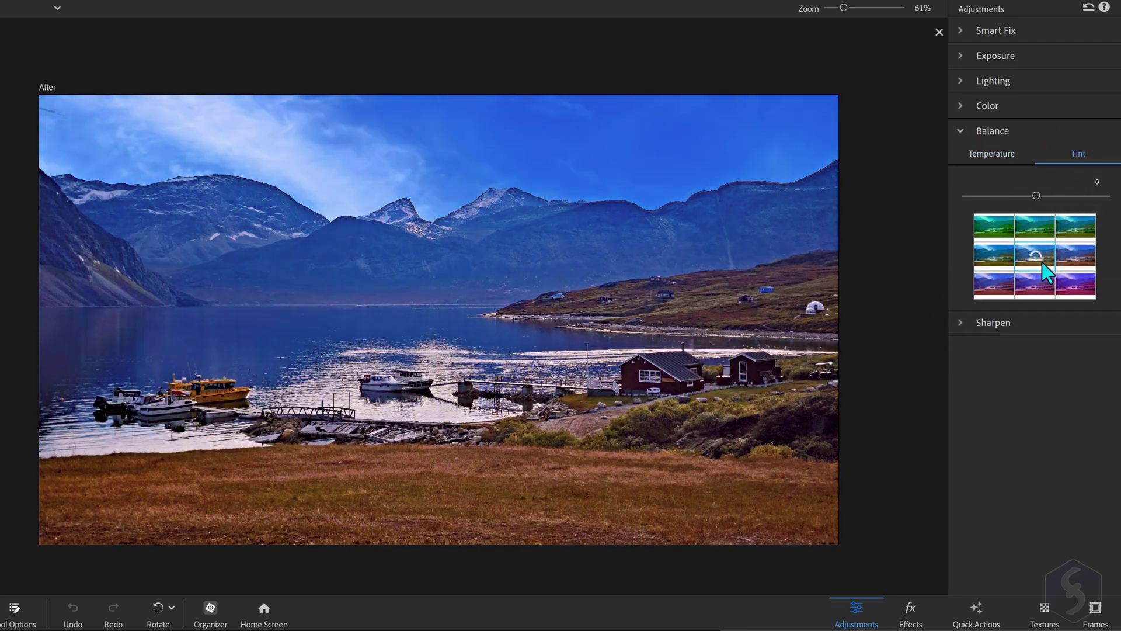
left_click(961, 322)
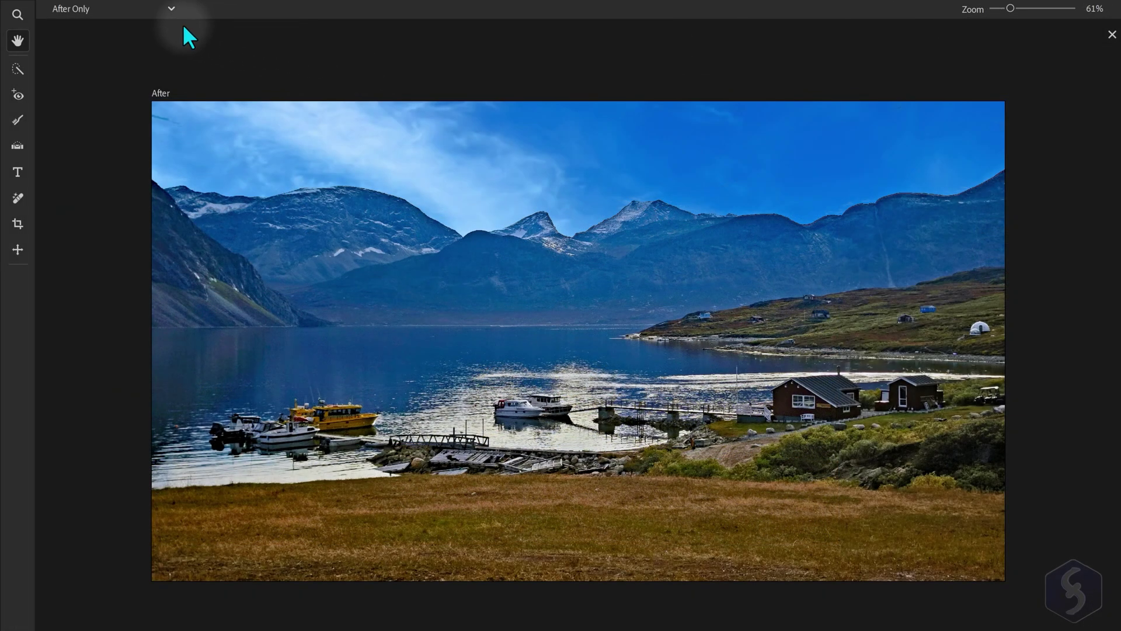
left_click(138, 10)
left_click(121, 38)
left_click(118, 9)
left_click(116, 29)
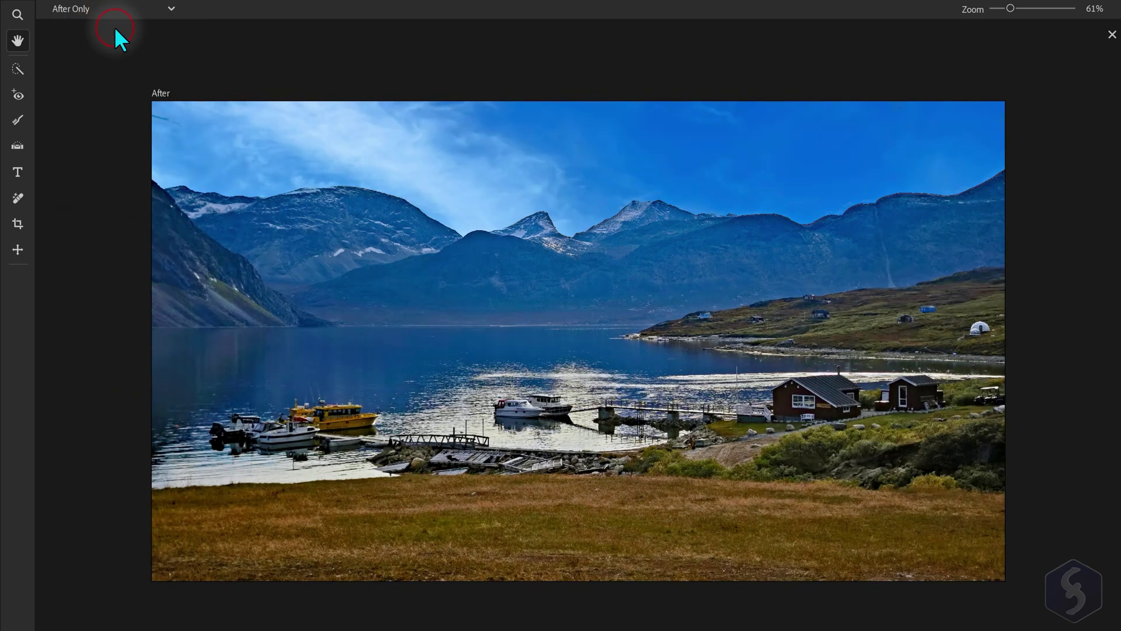
left_click(129, 9)
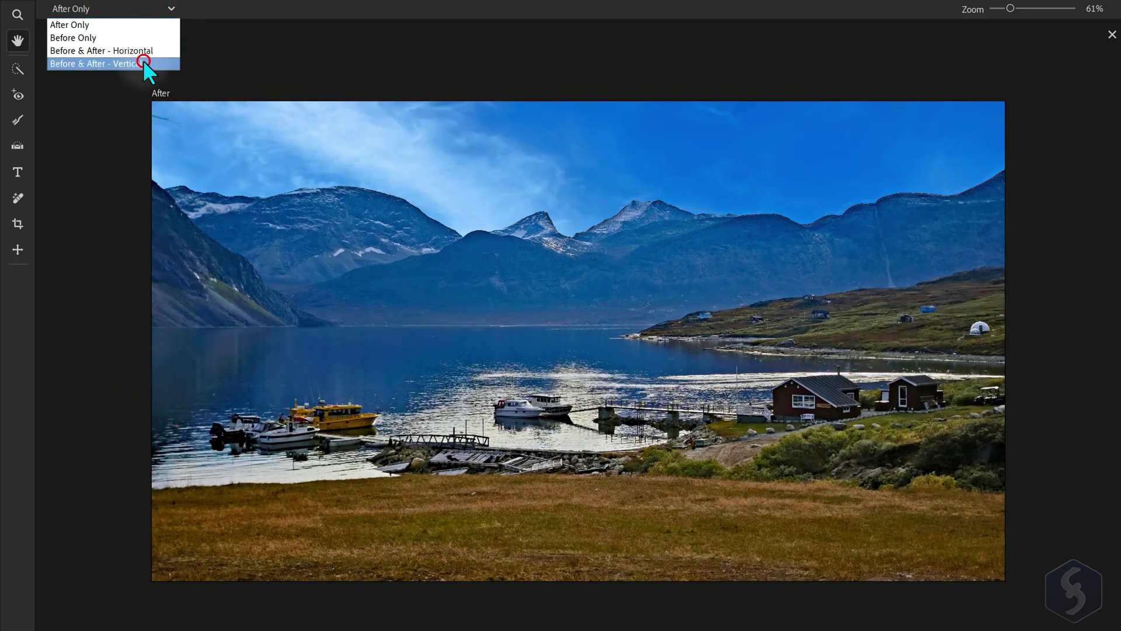
left_click(143, 61)
left_click(136, 9)
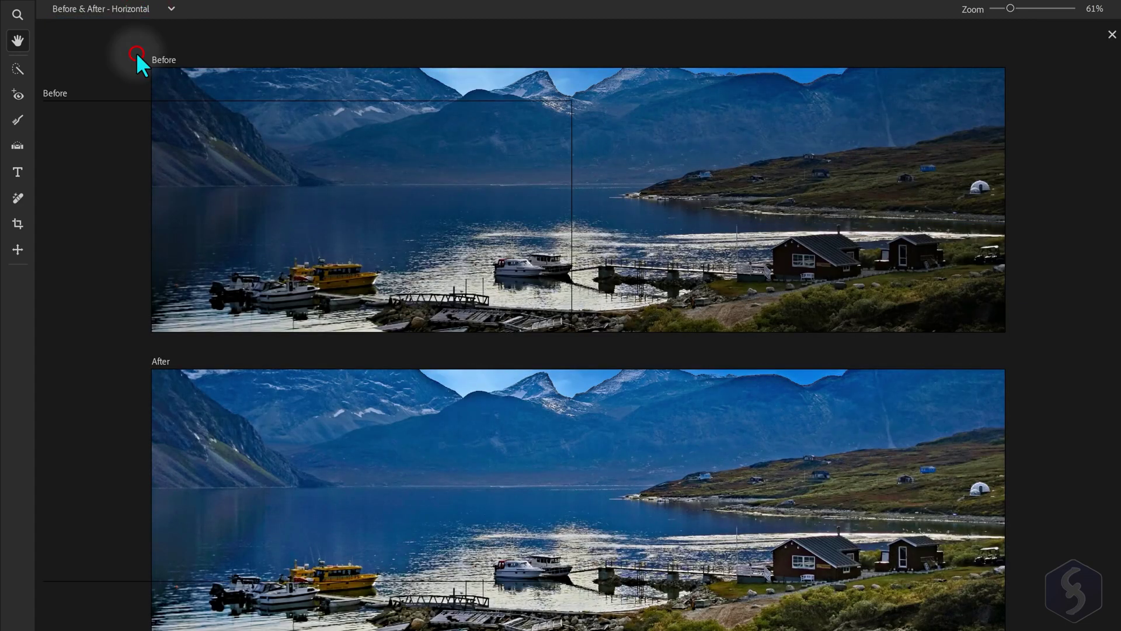
left_click(136, 48)
left_click(131, 10)
left_click(102, 24)
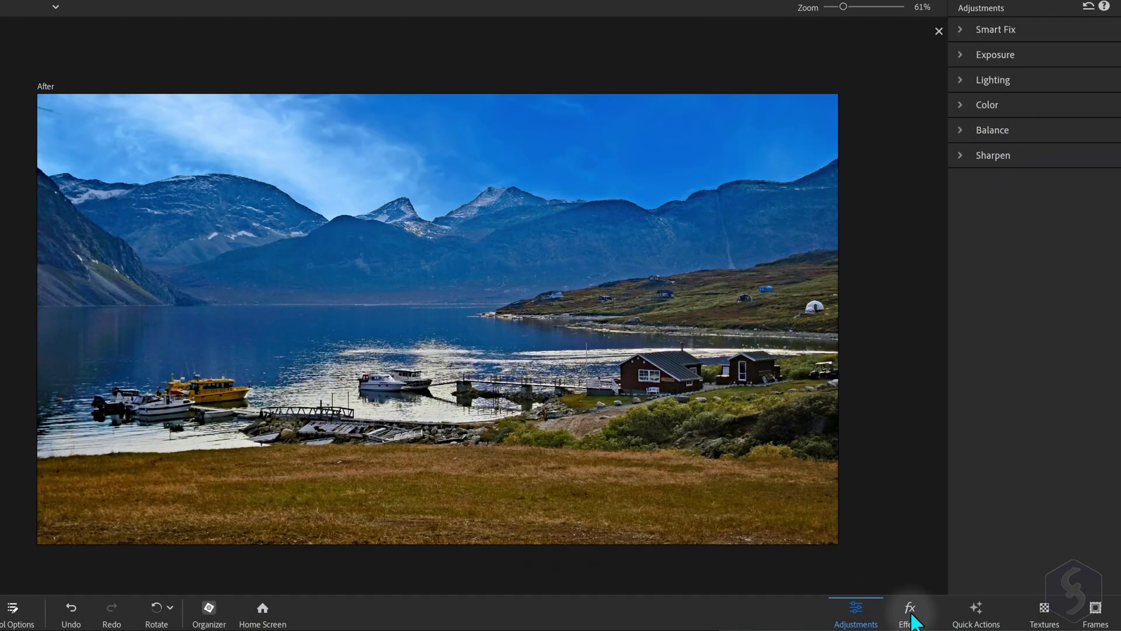
Try a purple-toned Color Match effect, then apply the blue-toned one instead
left_click(912, 615)
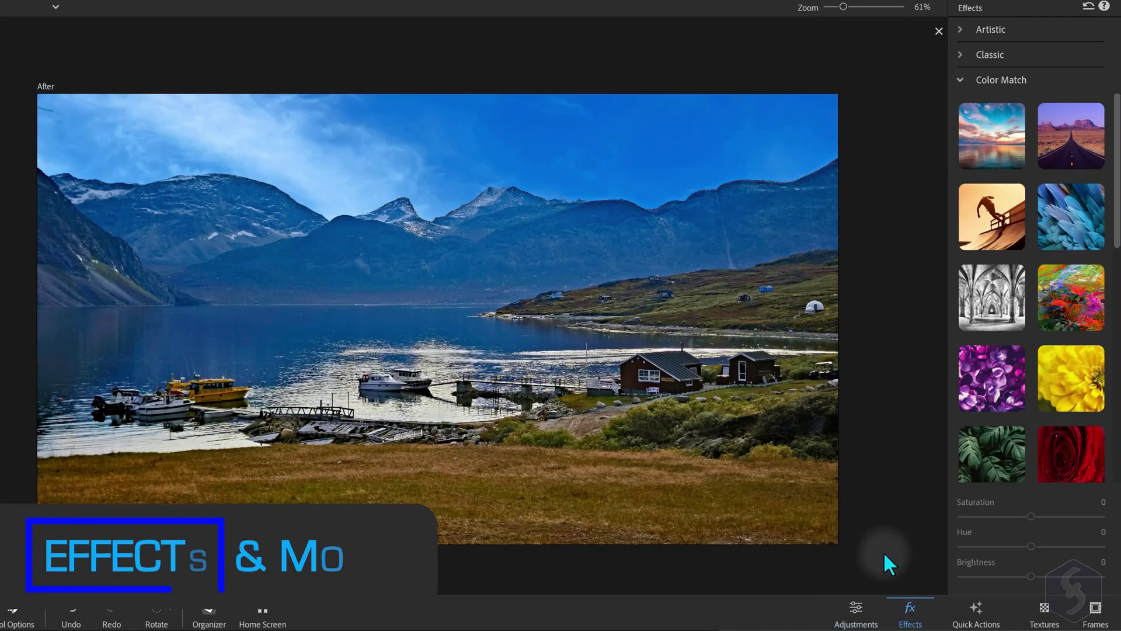
left_click(963, 27)
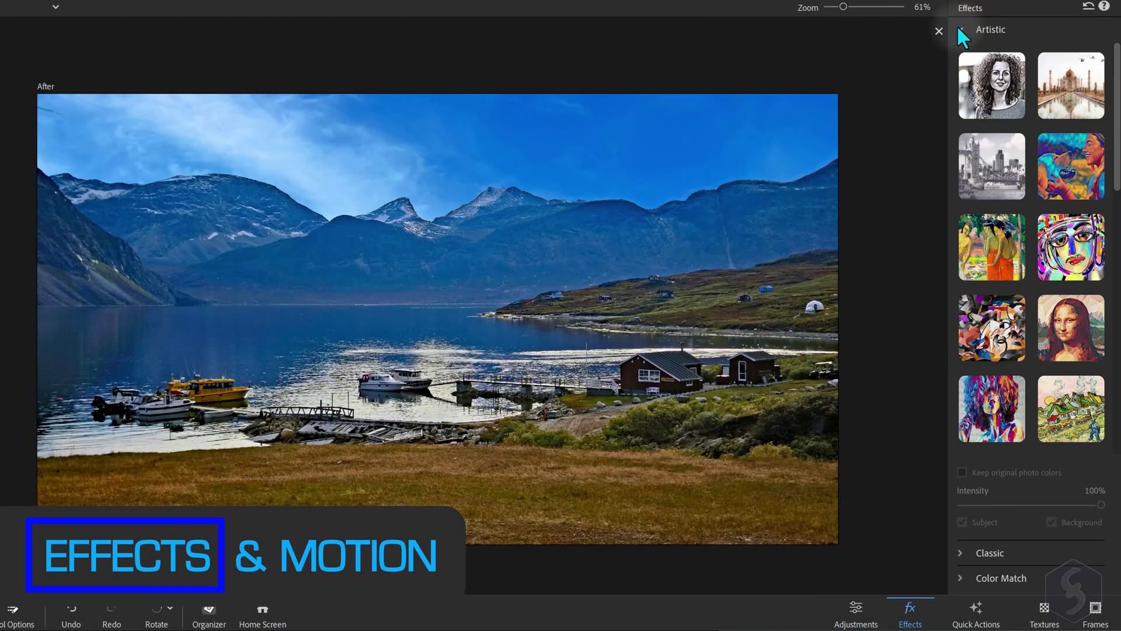
left_click(958, 26)
left_click(956, 52)
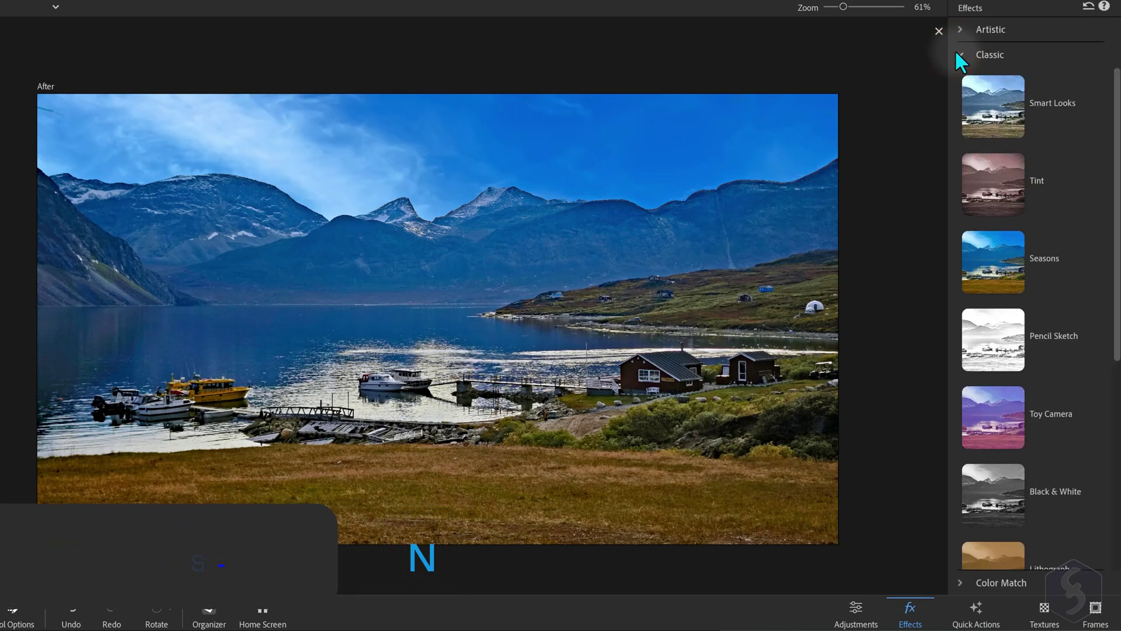
left_click(956, 53)
left_click(961, 80)
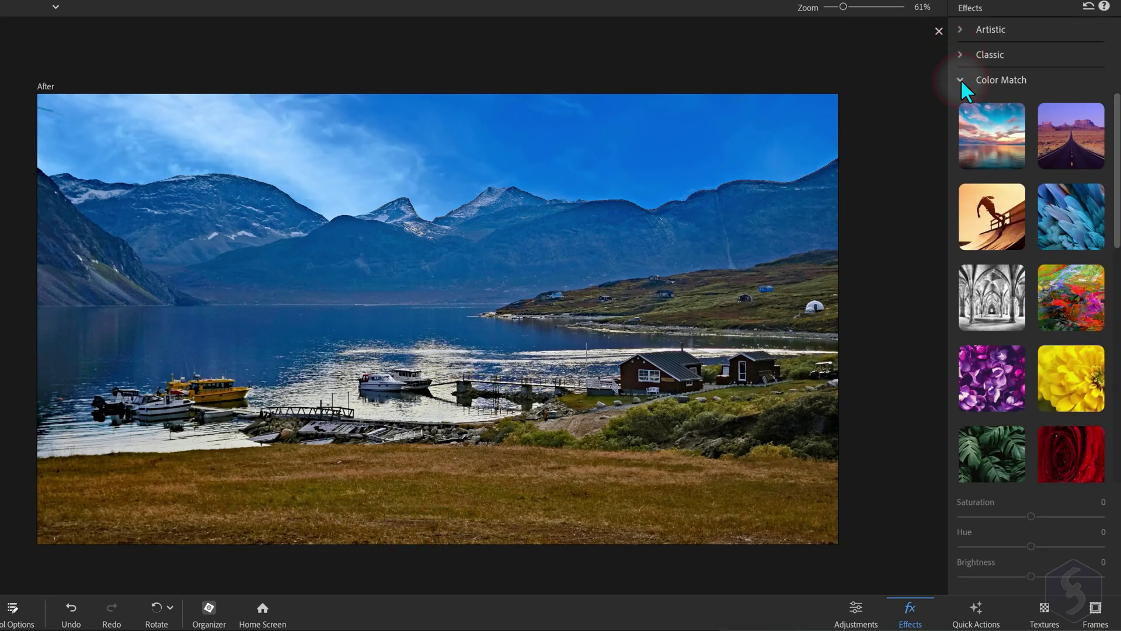
left_click(1062, 132)
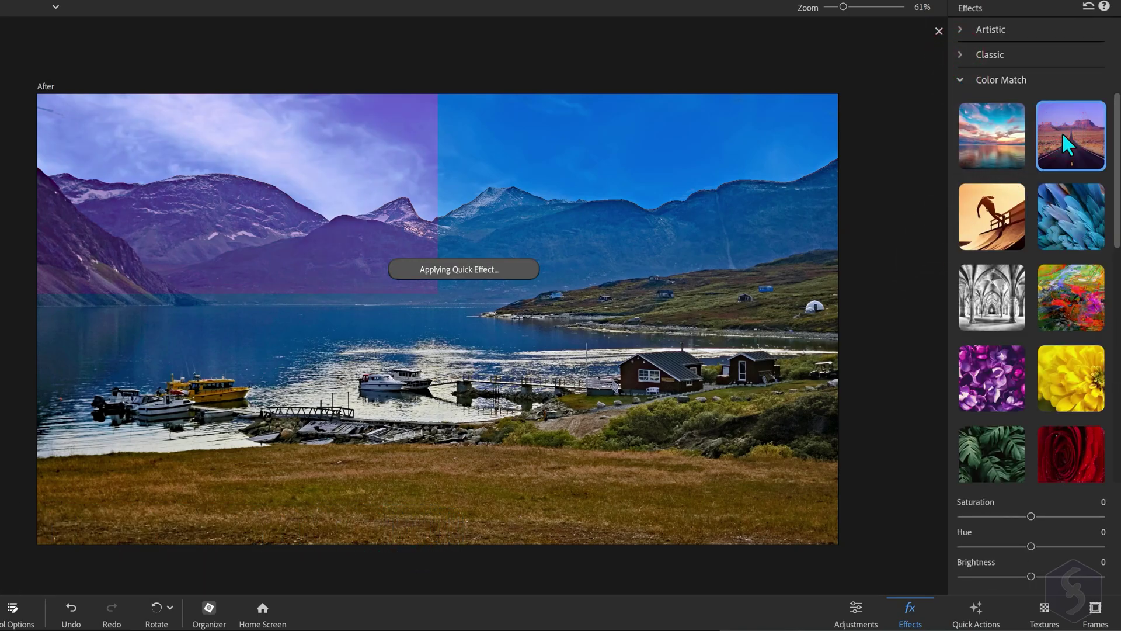
left_click(1002, 137)
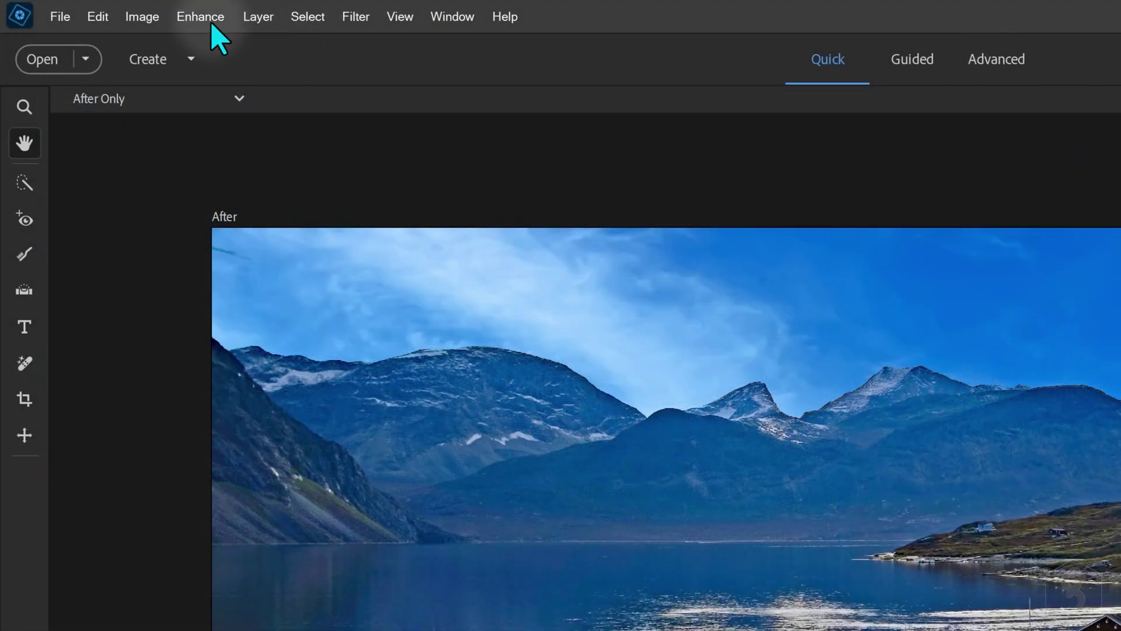
Animate the sky with Enhance > Moving Elements, set leftward motion, and generate the output
left_click(203, 17)
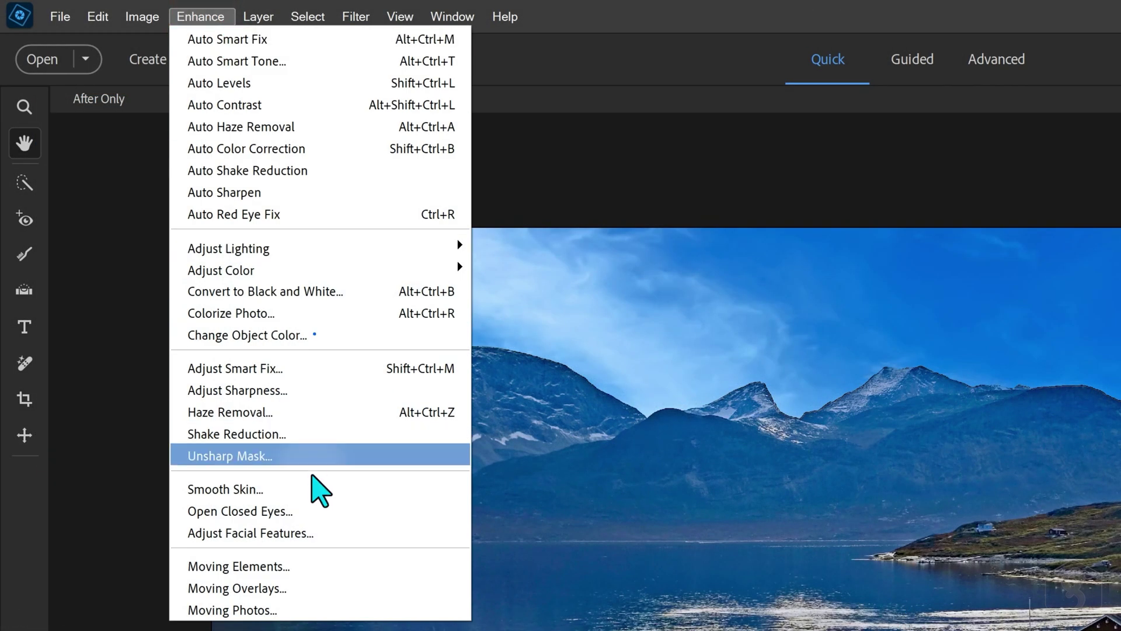
left_click(335, 567)
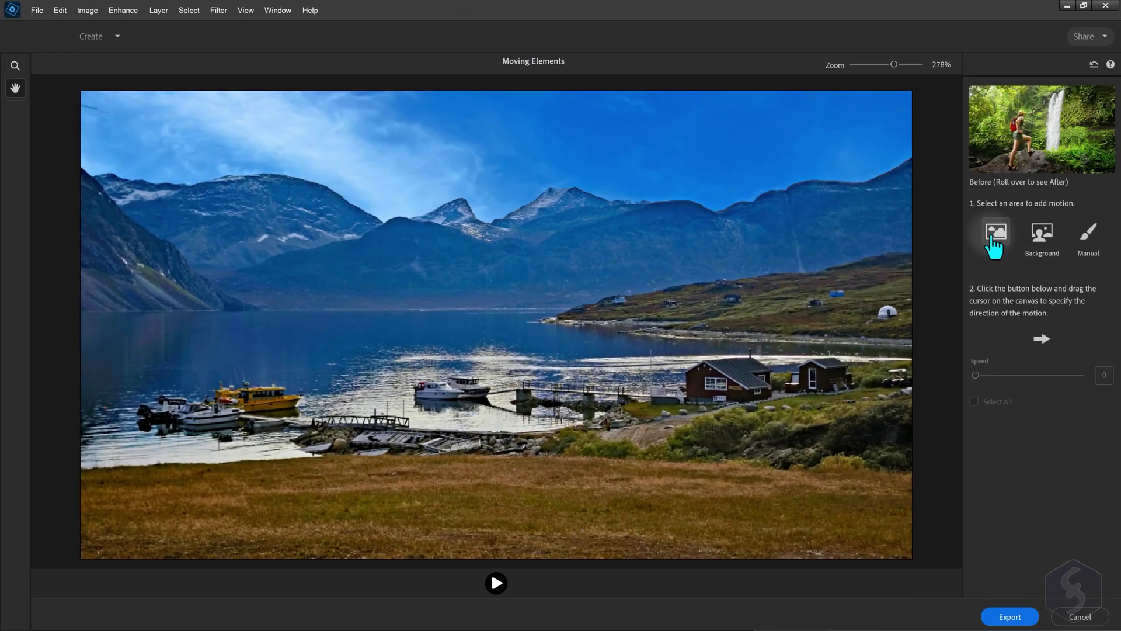
left_click(997, 234)
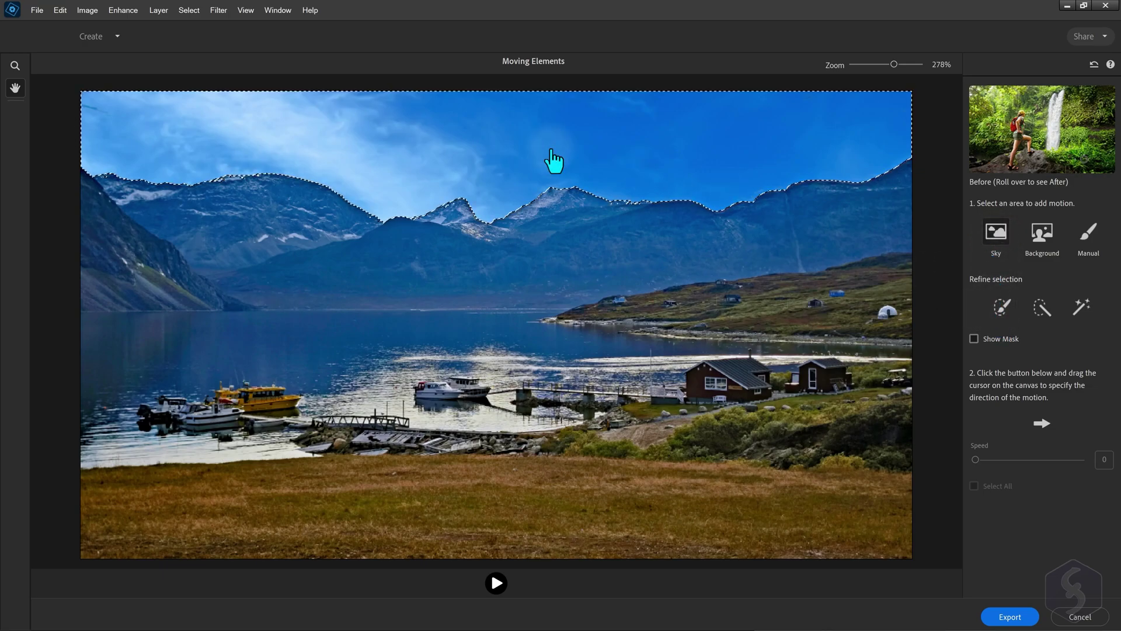
left_click(1048, 426)
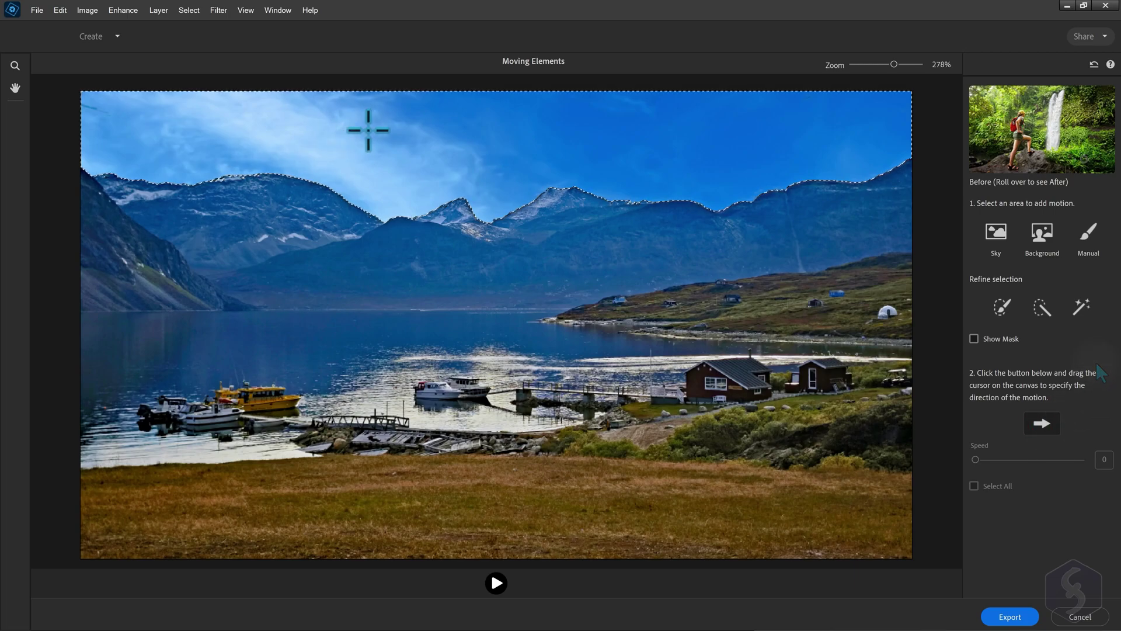
left_click_drag(417, 130, 260, 129)
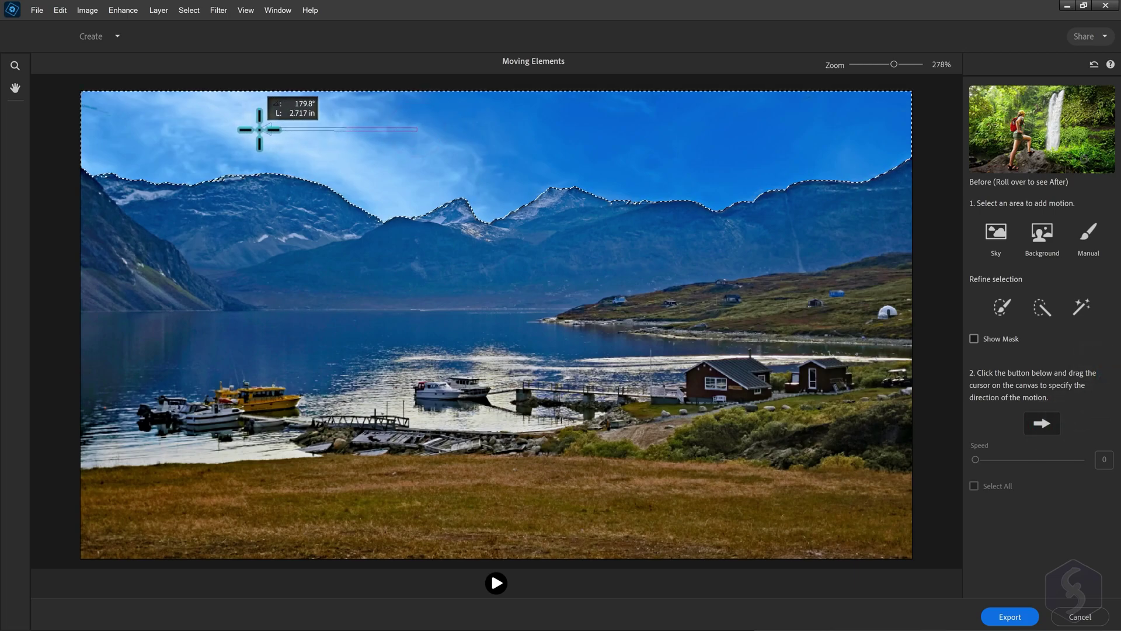
left_click(497, 582)
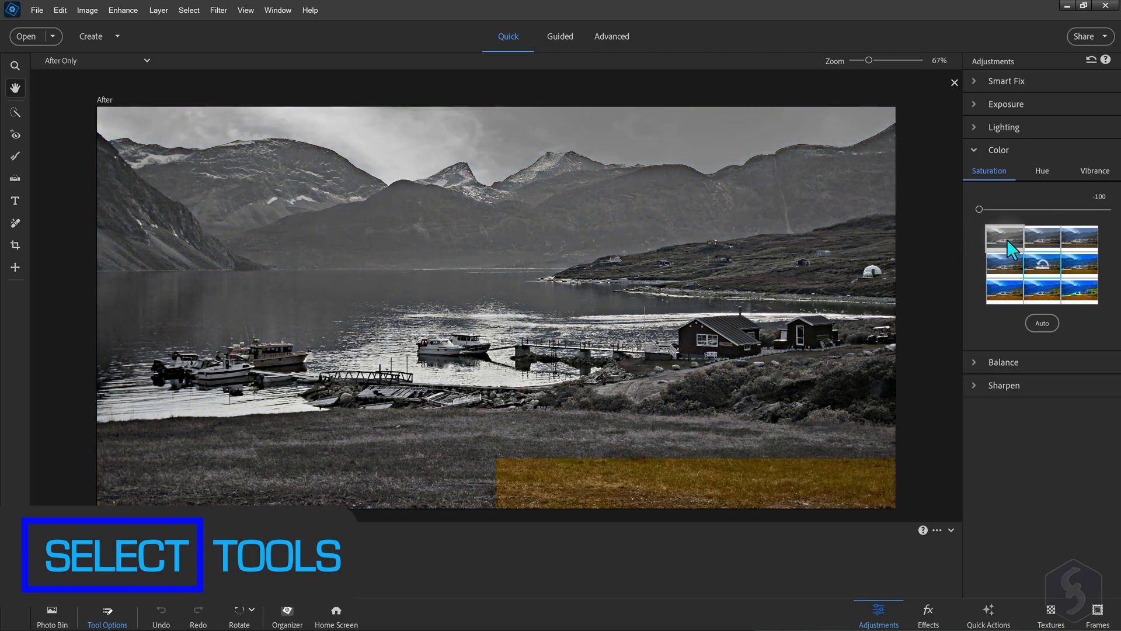
Strongly desaturate the photo and Quick Select the left mountains
left_click(1043, 242)
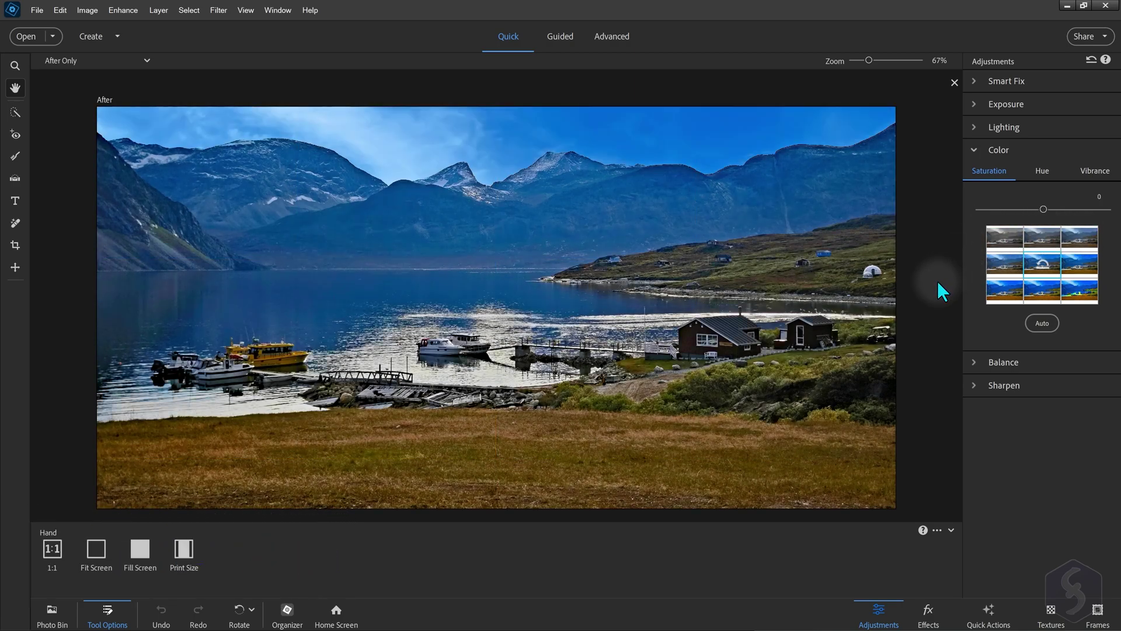
mouse_move(129, 208)
left_mouse_down()
mouse_move(469, 223)
mouse_move(733, 203)
mouse_move(660, 266)
left_mouse_up()
key("h")
left_click(999, 150)
left_click(1005, 235)
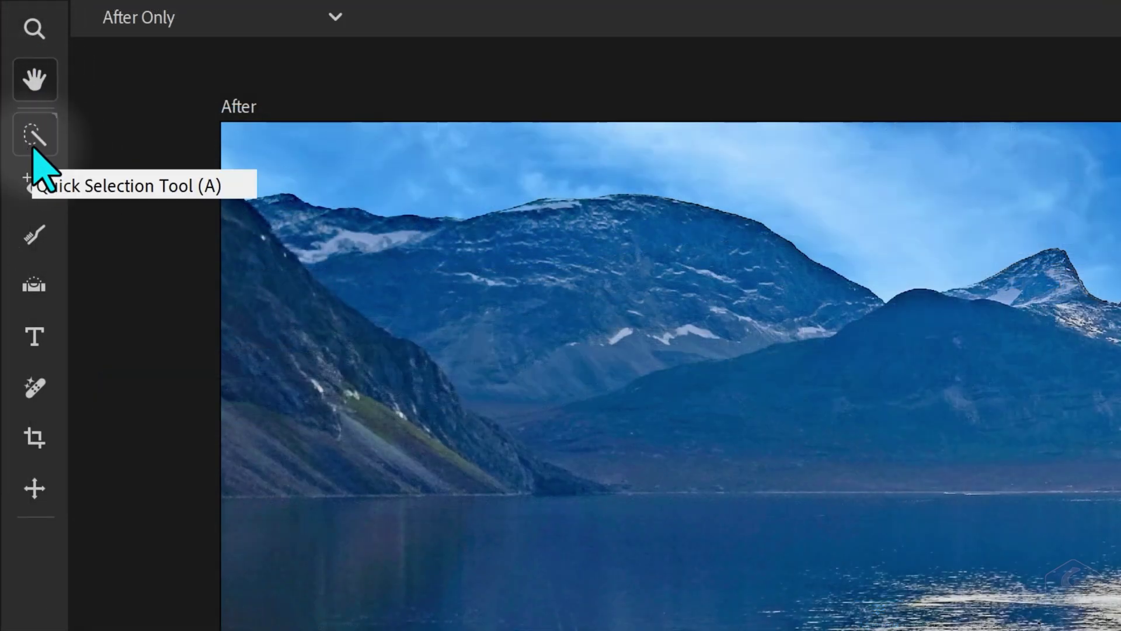
Paint-select the sky and mountains, then auto-select the red houses on the shore
left_click(34, 145)
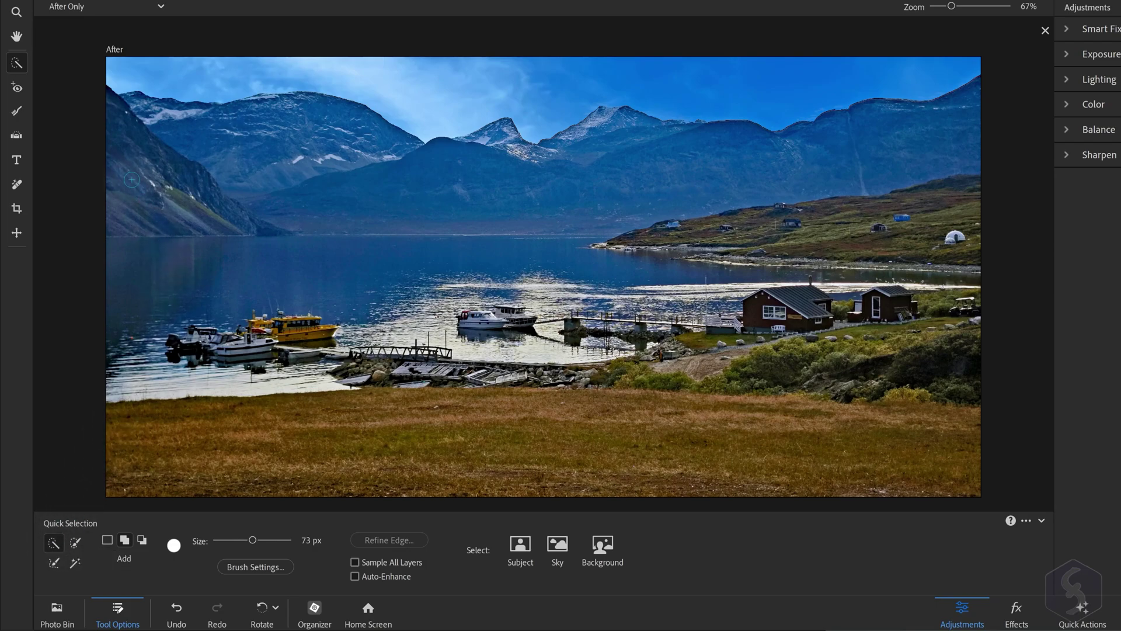
mouse_move(122, 174)
left_mouse_down()
mouse_move(334, 186)
mouse_move(799, 163)
mouse_move(530, 175)
left_mouse_up()
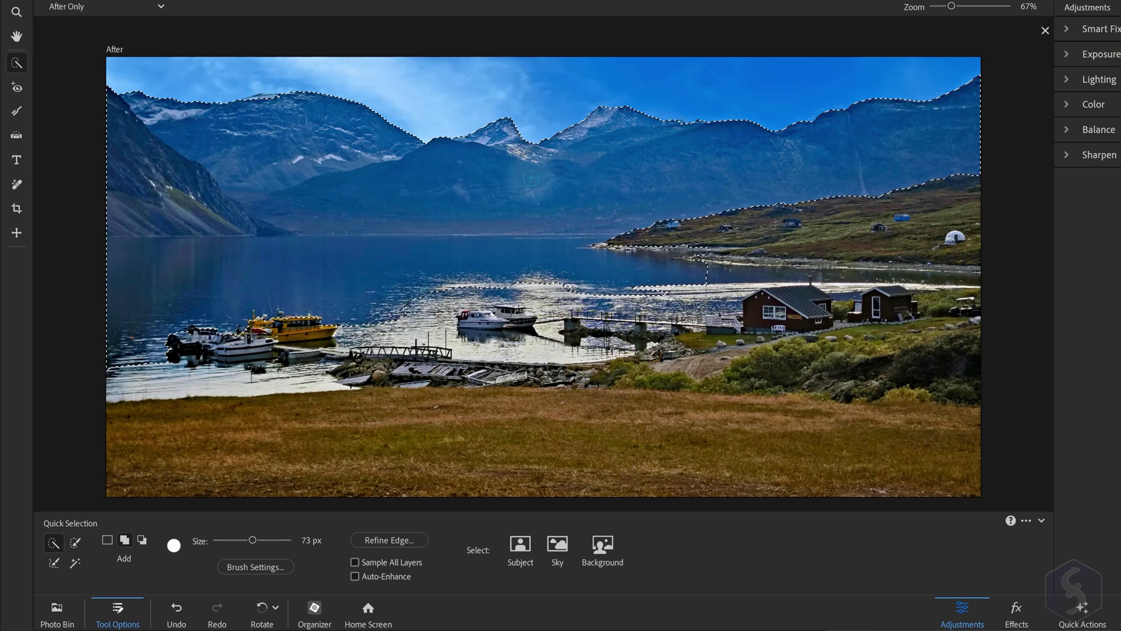
left_click(75, 544)
scroll(211, 224, "up", 3)
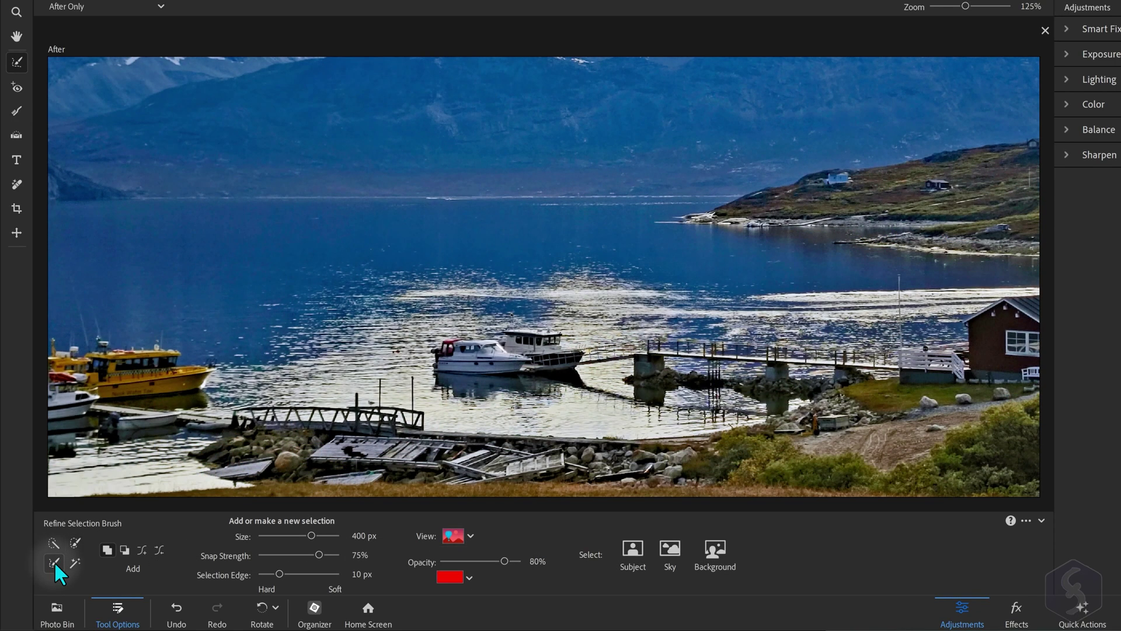
left_click(75, 561)
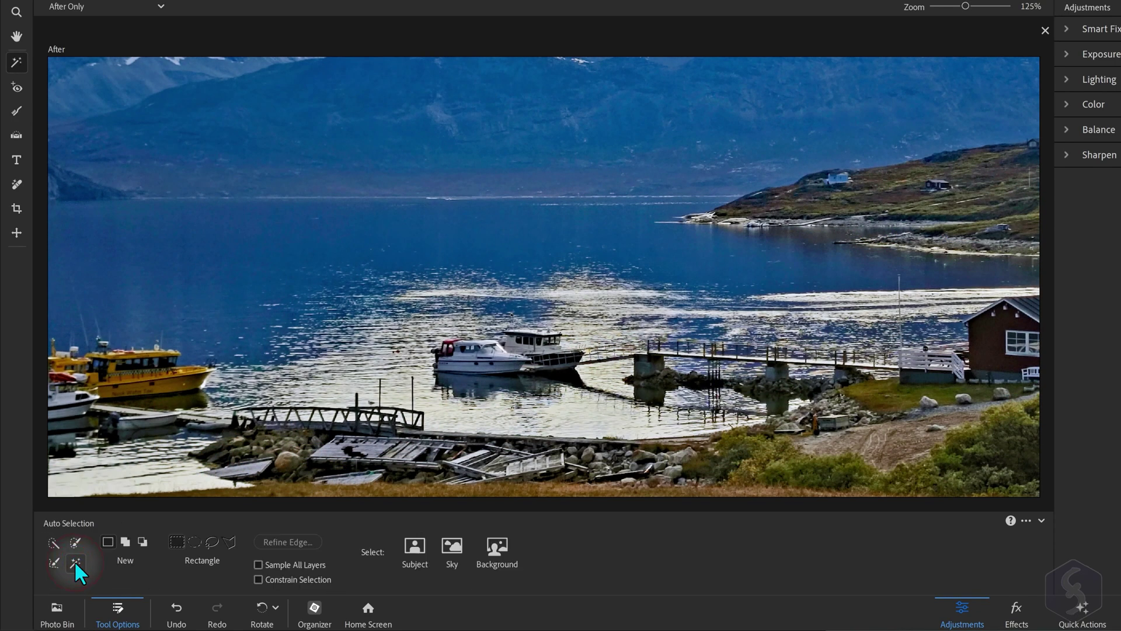
scroll(704, 287, "right", 5)
left_click_drag(677, 263, 885, 396)
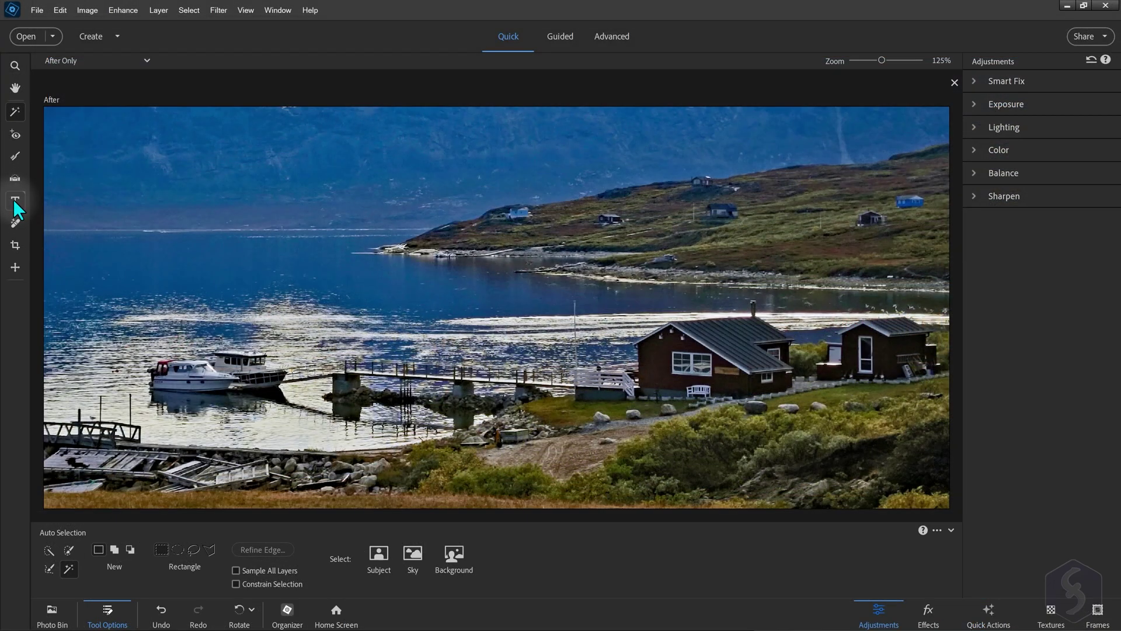
Create a text-shaped 'Green' selection on the photo
left_click(15, 200)
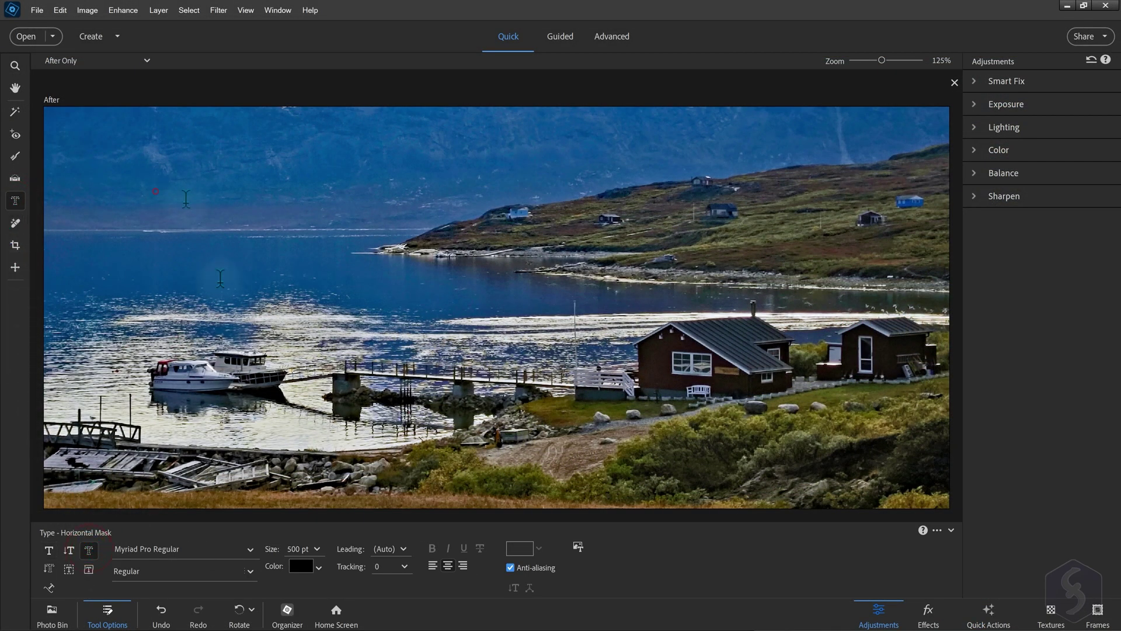
left_click(596, 294)
type("Green")
left_click(800, 377)
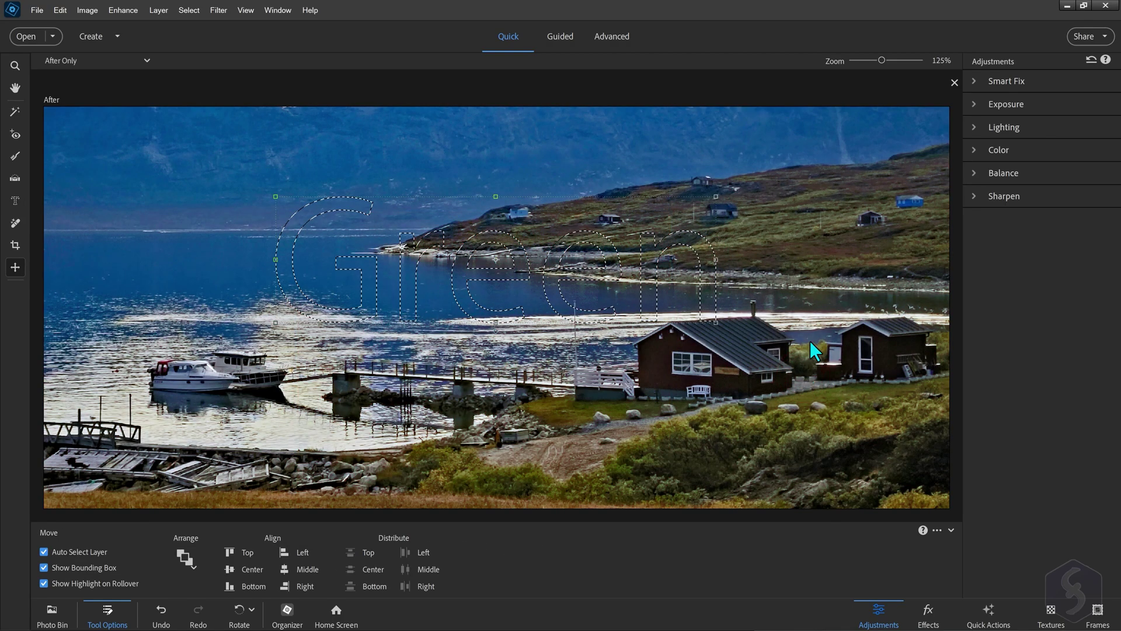
Subtract the top-left of the G with the Selection Brush, then deselect all
key("a")
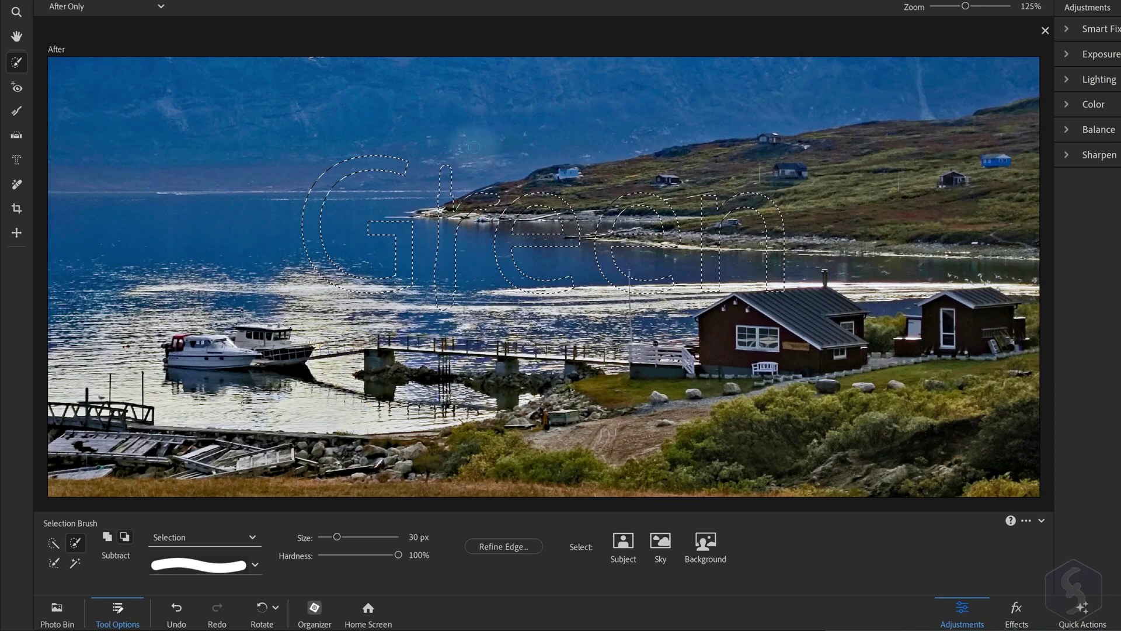
key("alt")
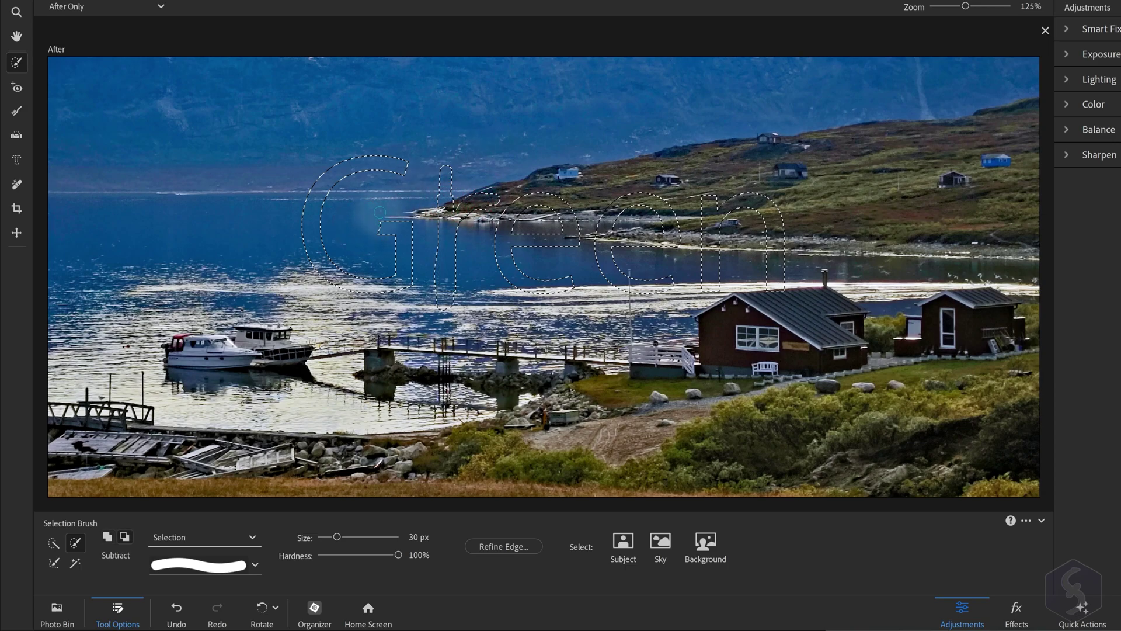
mouse_move(364, 224)
left_mouse_down()
mouse_move(351, 210)
mouse_move(301, 253)
left_mouse_up()
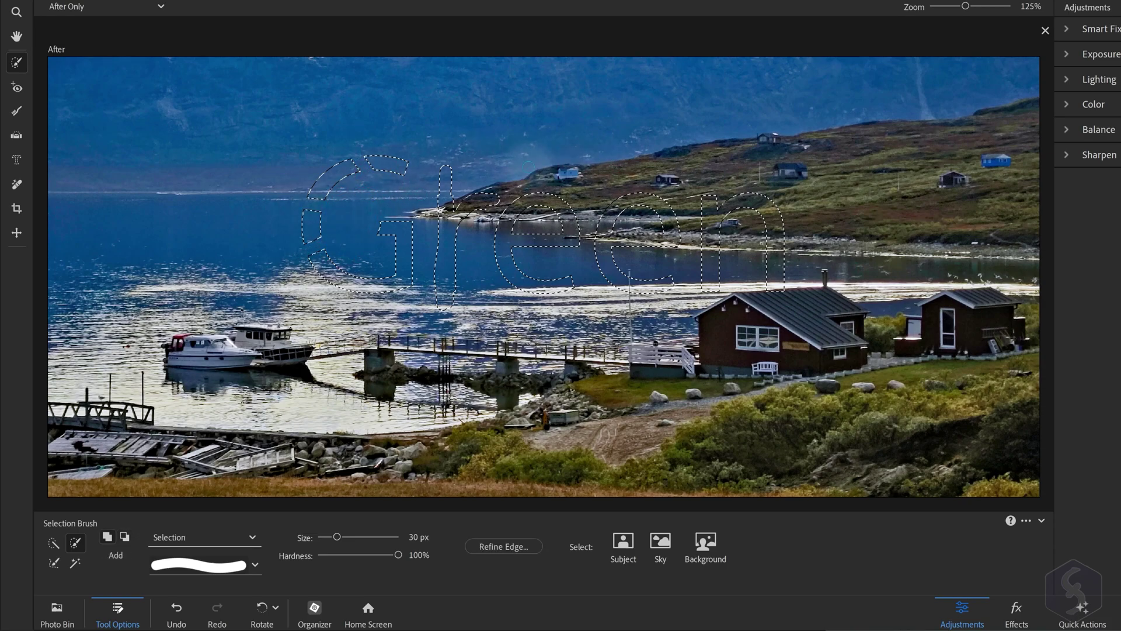
key("ctrl+d")
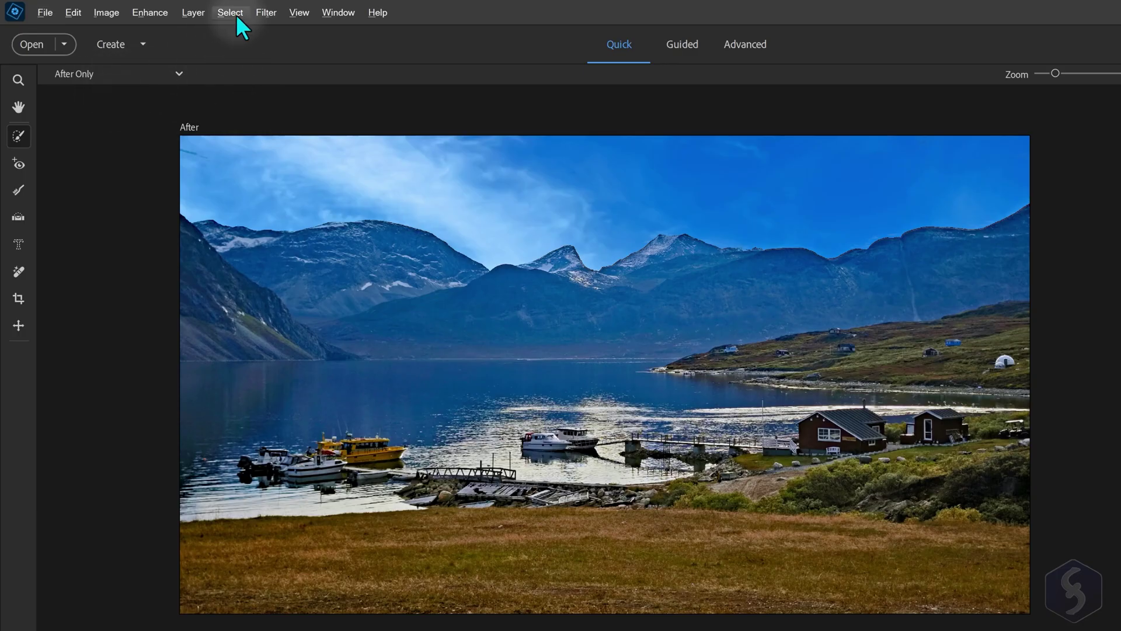
left_click(236, 15)
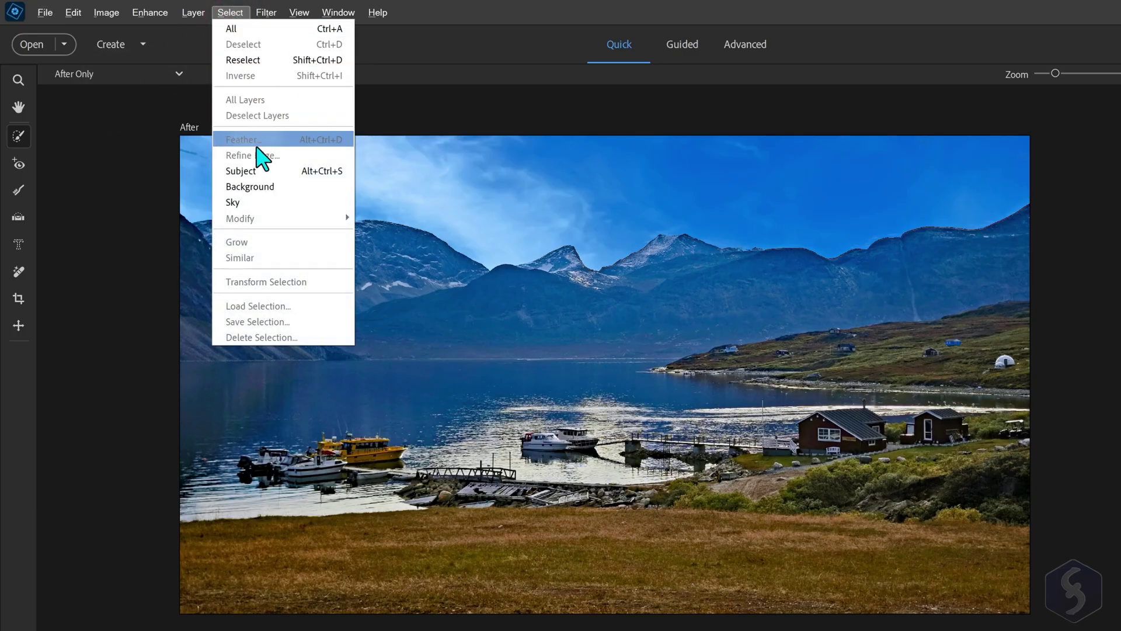
left_click(266, 202)
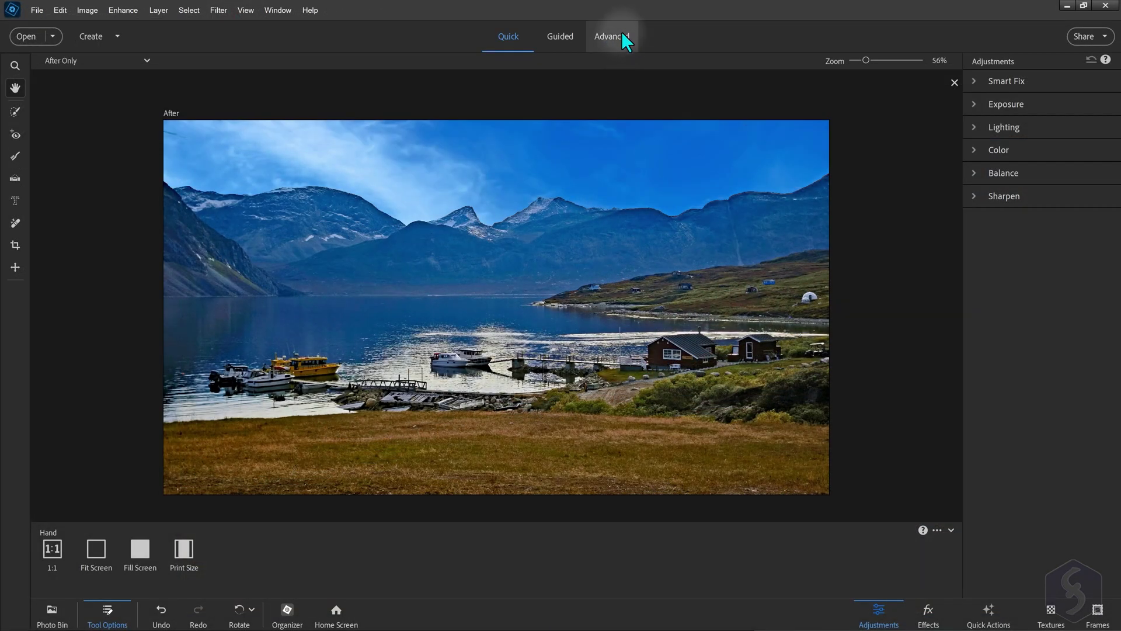
In Advanced mode, toggle the enhanced, sky and Greenland layers to compare
left_click(619, 34)
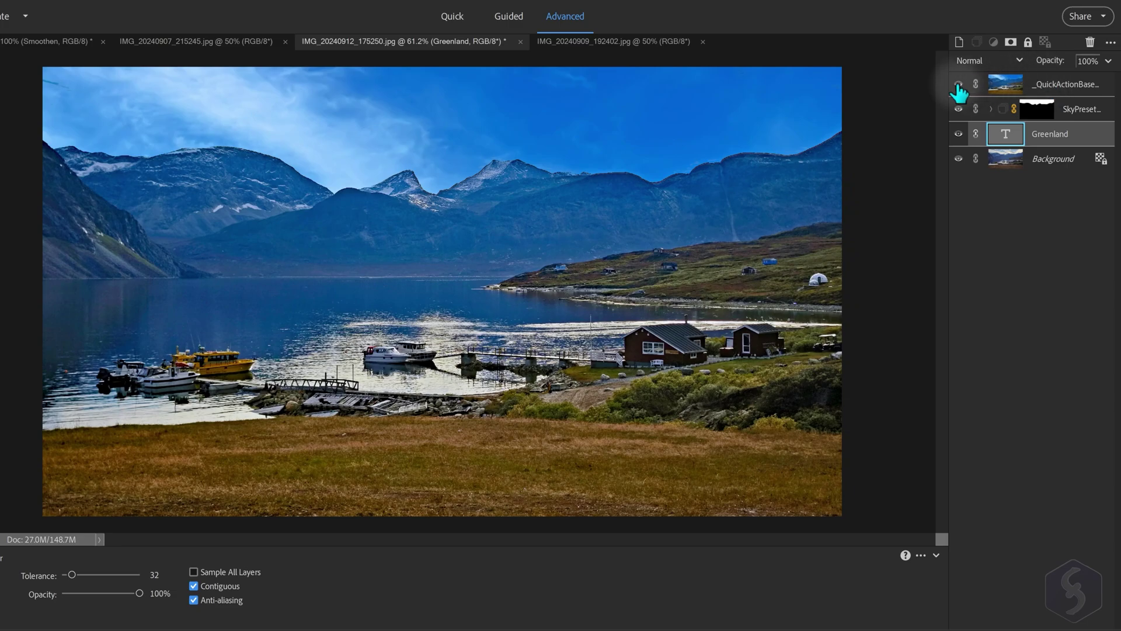
left_click(958, 84)
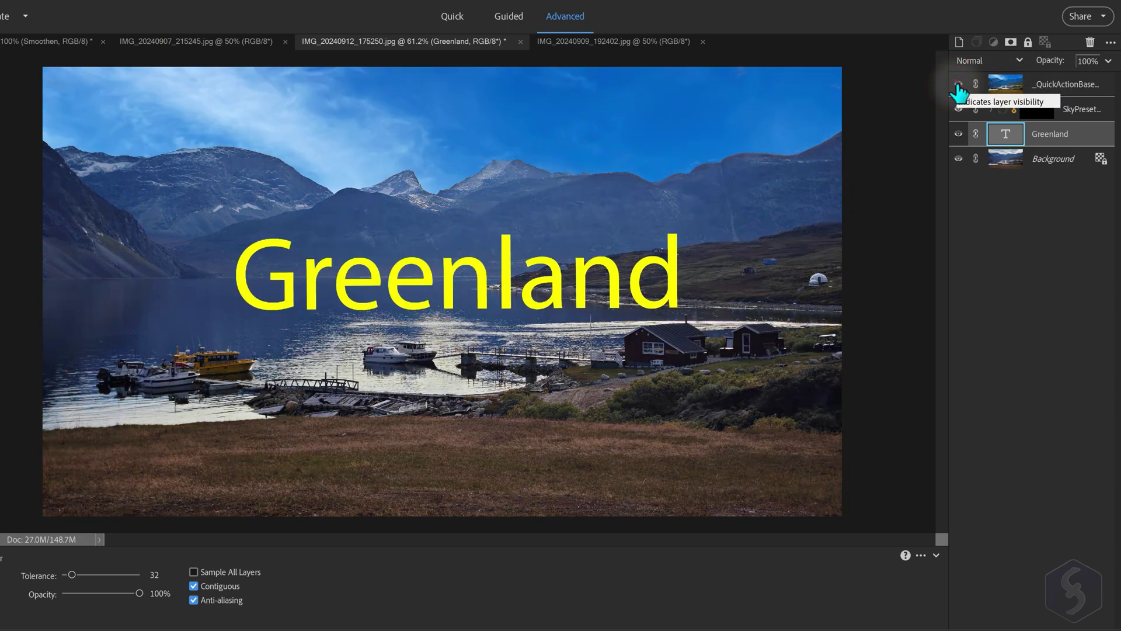
left_click(958, 109)
left_click(959, 133)
left_click(959, 134)
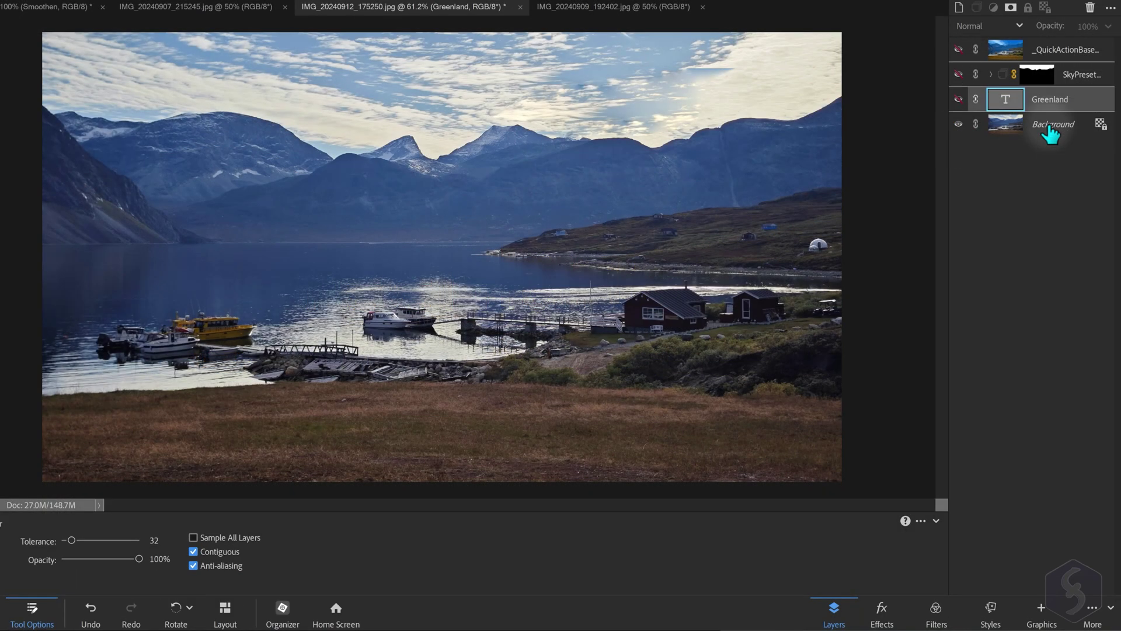
left_click(1069, 127)
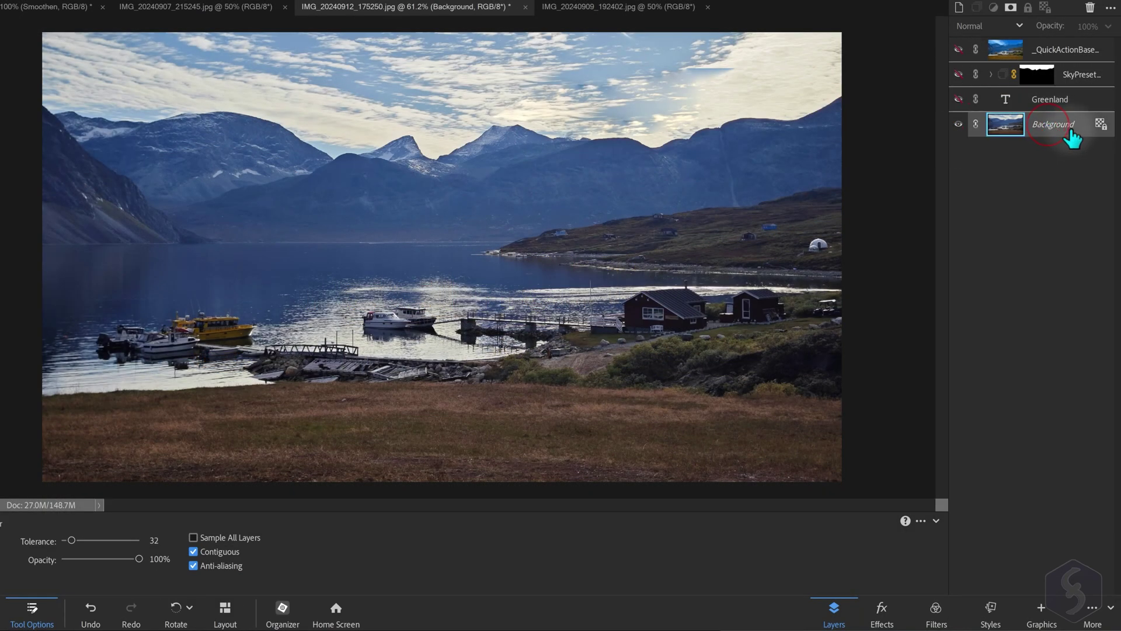
Hide the Background layer and toggle the enhanced blue-sky layer on and off to compare
left_click(959, 124)
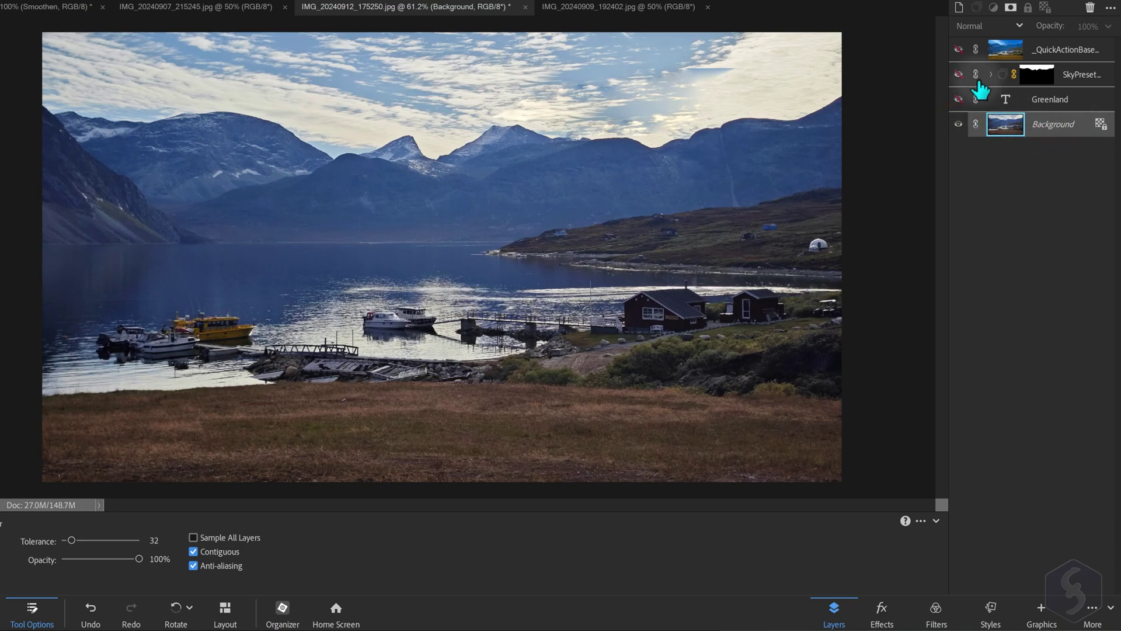
left_click(958, 50)
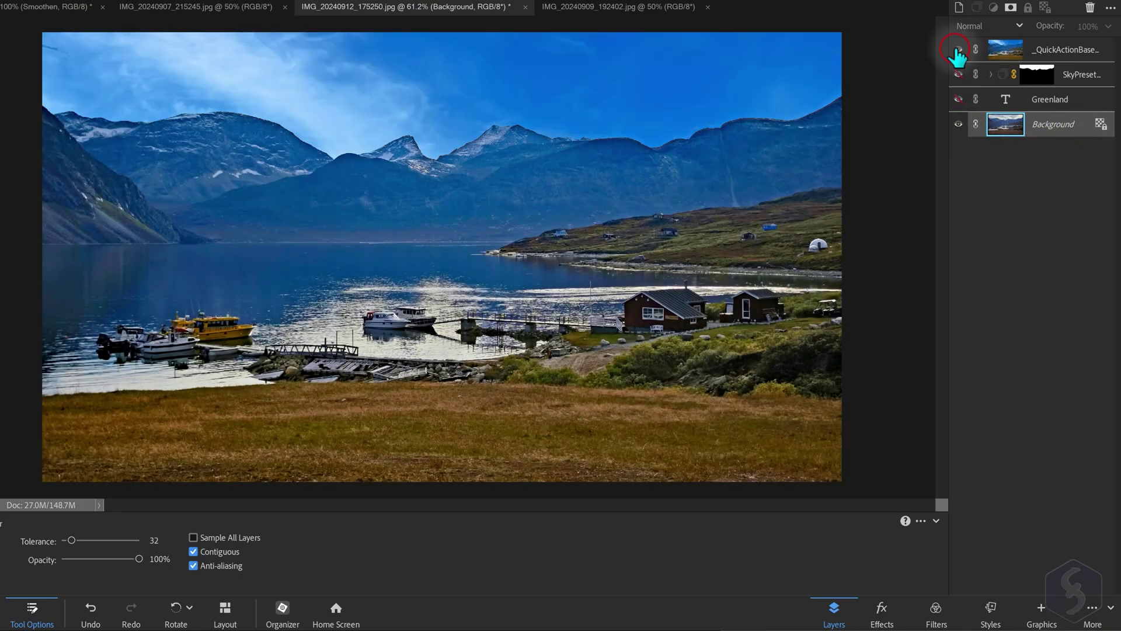
left_click(959, 50)
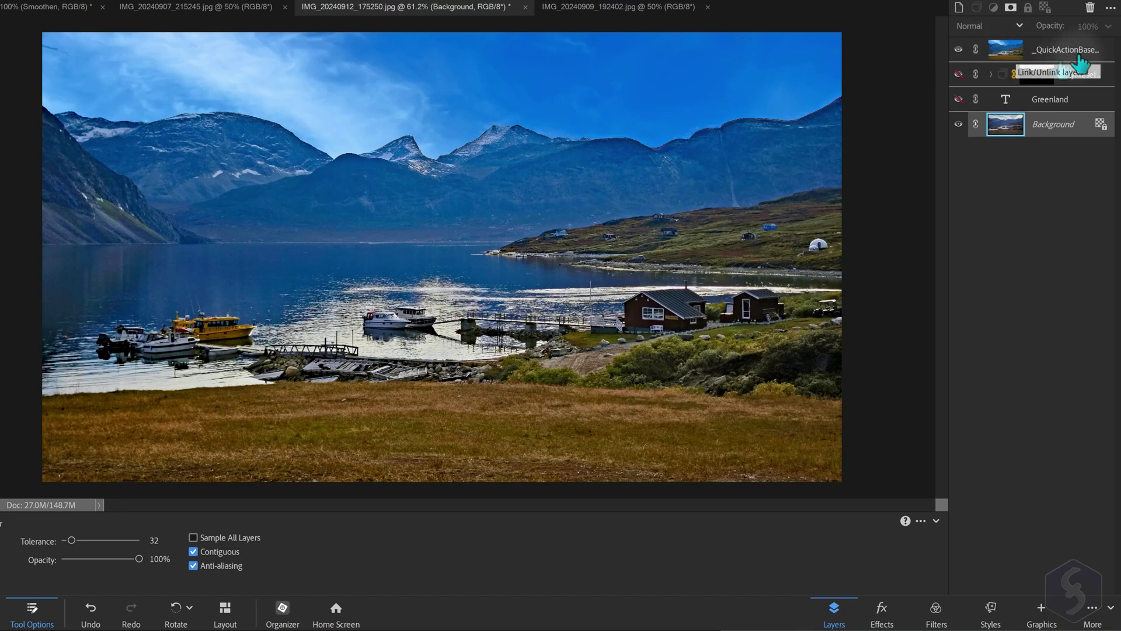
left_click(959, 49)
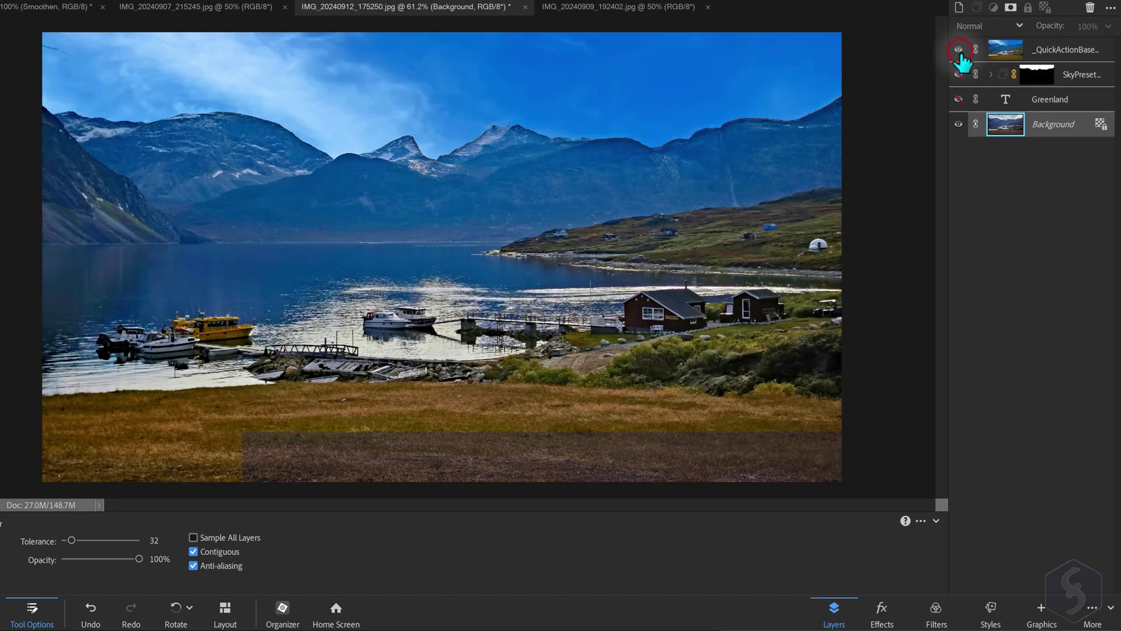
left_click(959, 50)
left_click(959, 99)
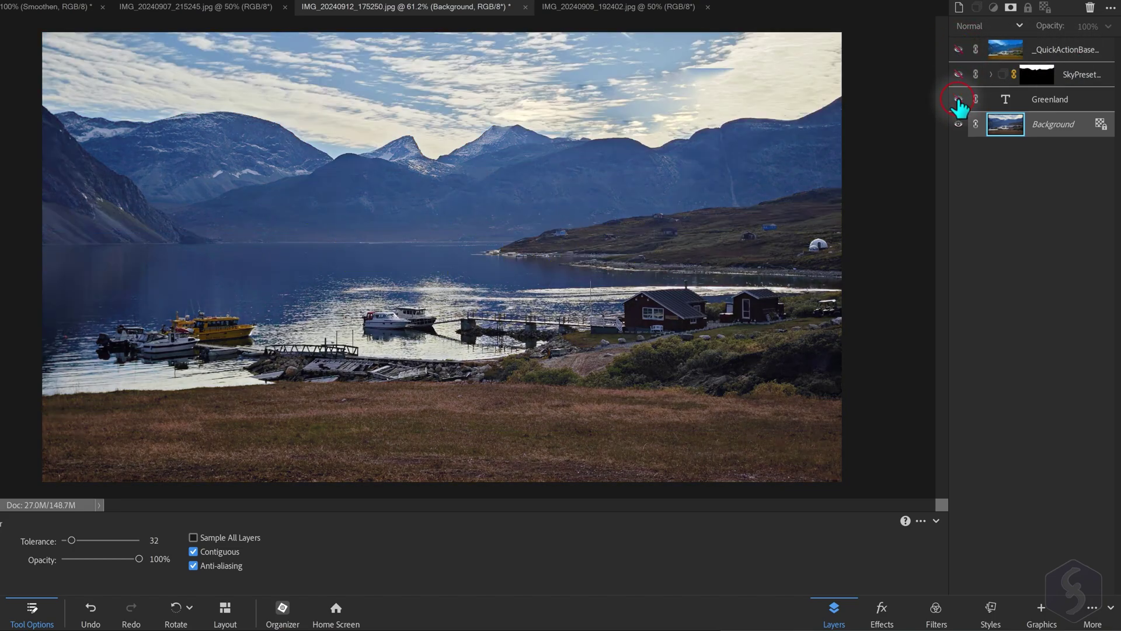
Drag the Greenland layer to the top of the stack and nudge the title slightly higher
left_click(1052, 99)
left_click_drag(1052, 102, 1049, 40)
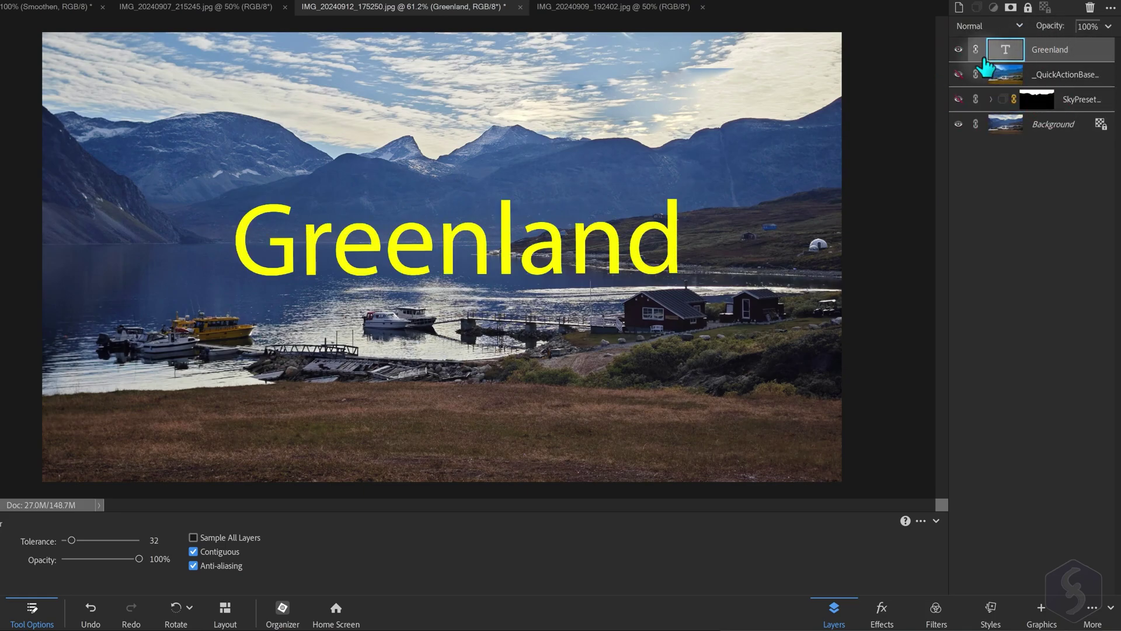
left_click(959, 75)
left_click(959, 75)
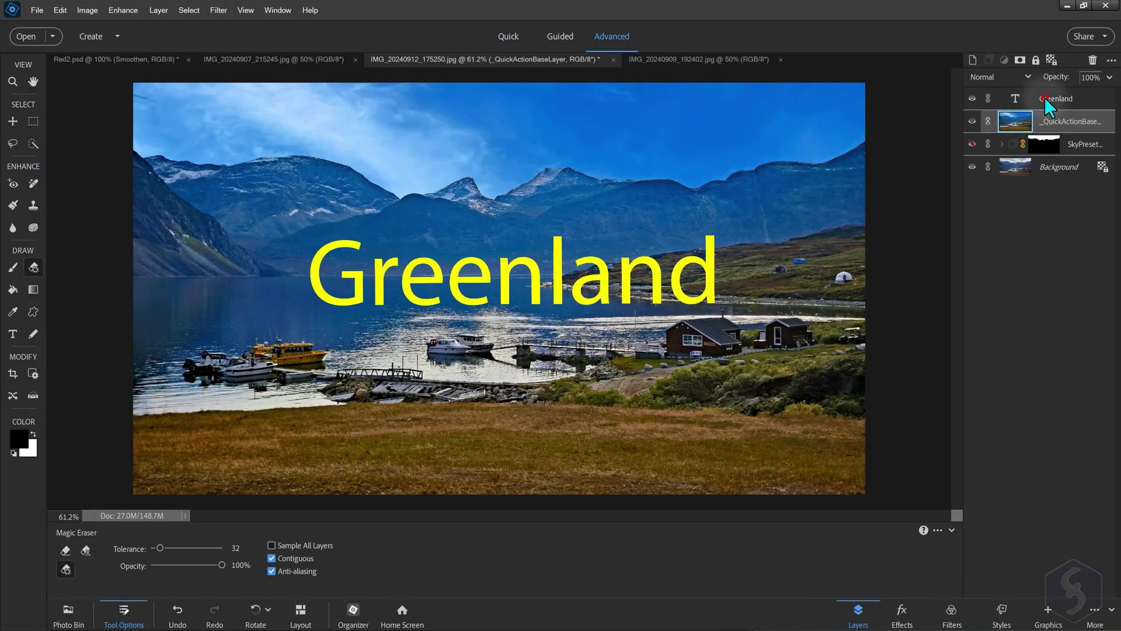
left_click(1045, 101)
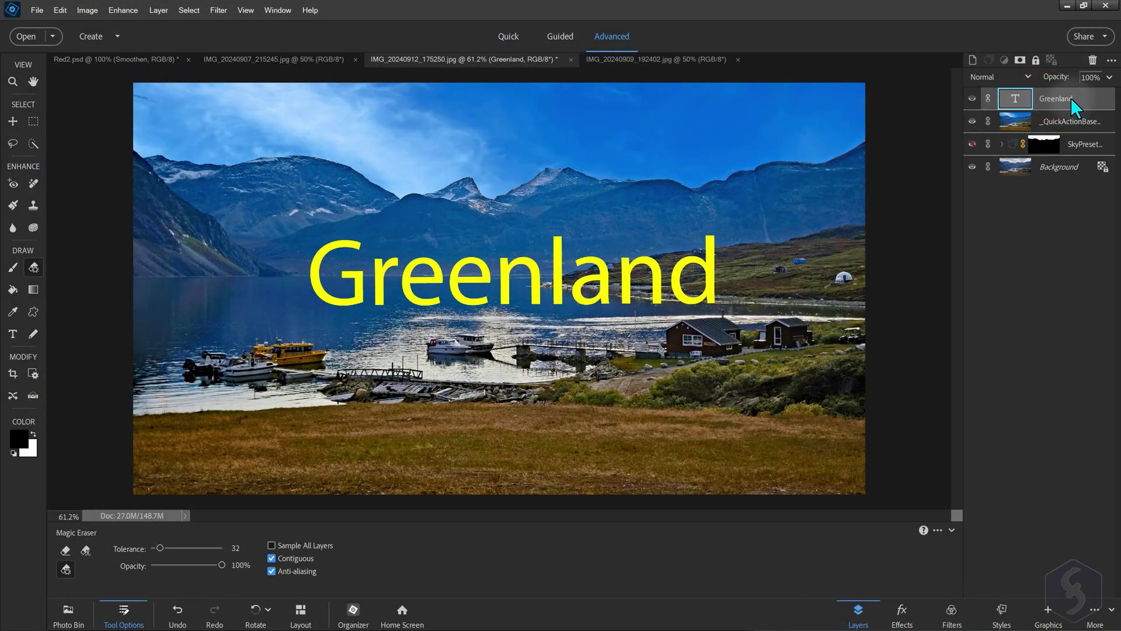
left_click(13, 121)
mouse_move(412, 288)
left_mouse_down()
mouse_move(453, 244)
mouse_move(422, 273)
left_mouse_up()
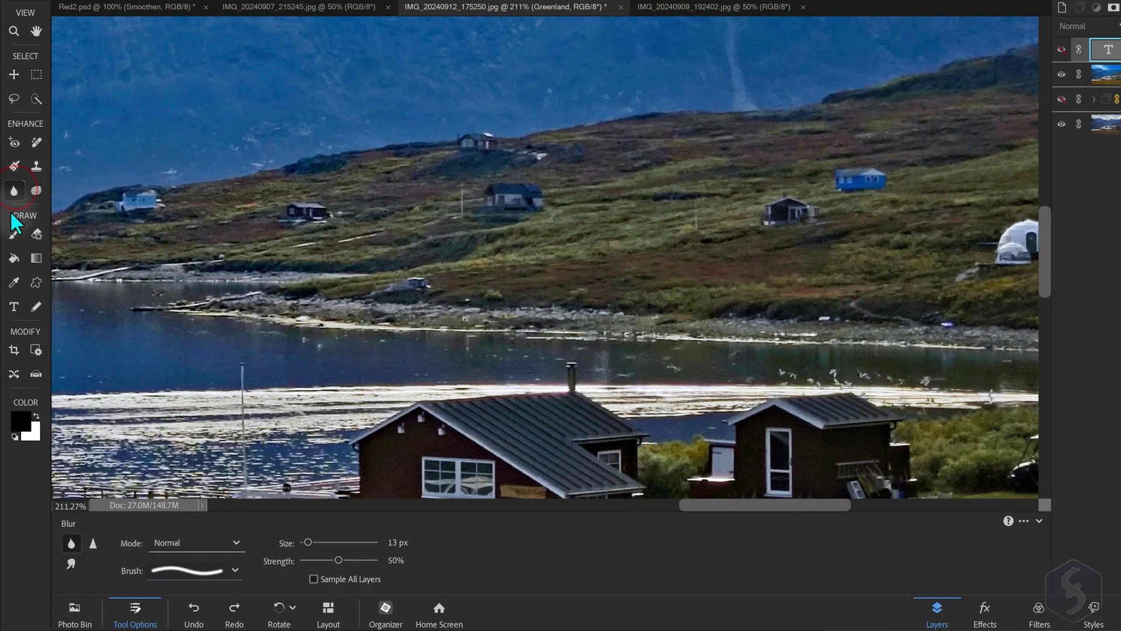
left_click(75, 566)
left_click_drag(308, 543, 326, 542)
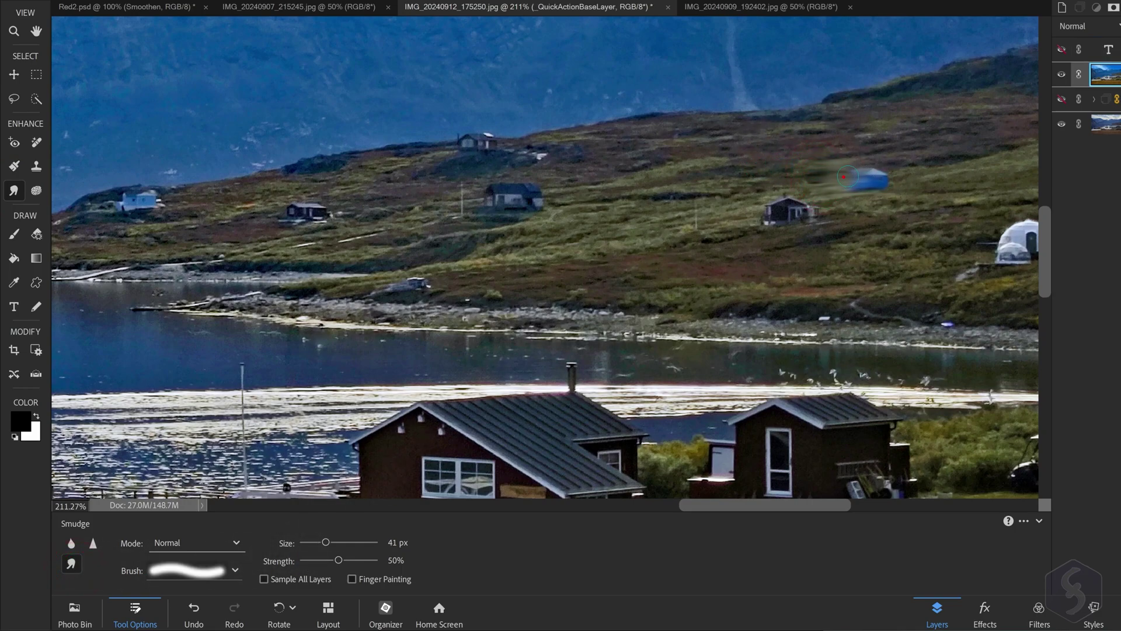
left_click(37, 191)
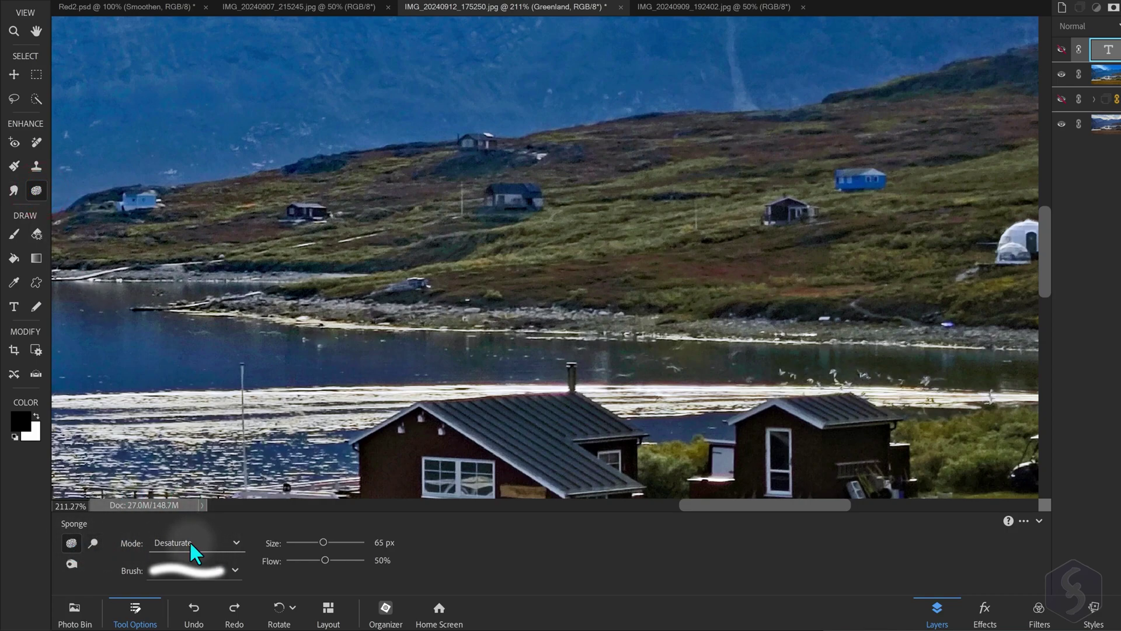
left_click_drag(528, 126, 668, 149)
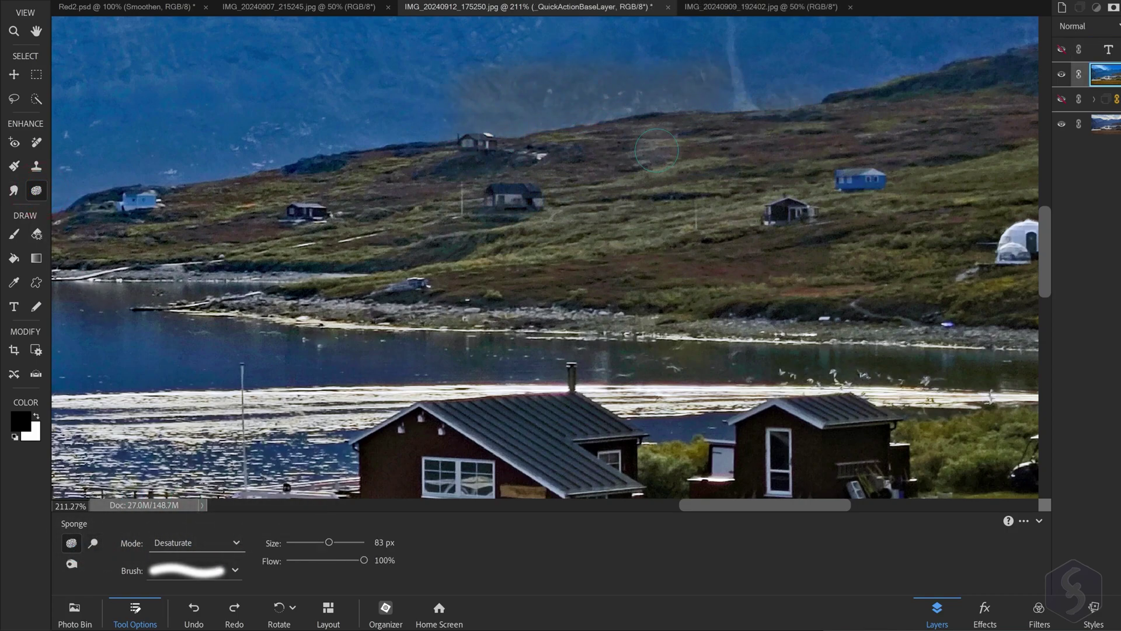
key("ctrl+z")
left_click(215, 571)
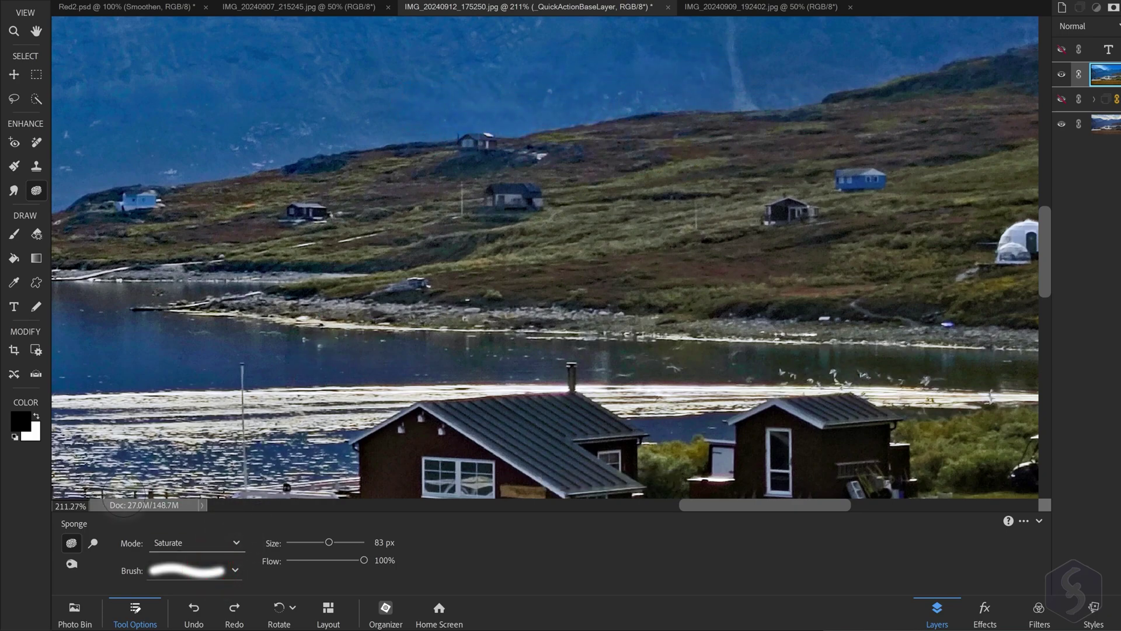
left_click(95, 543)
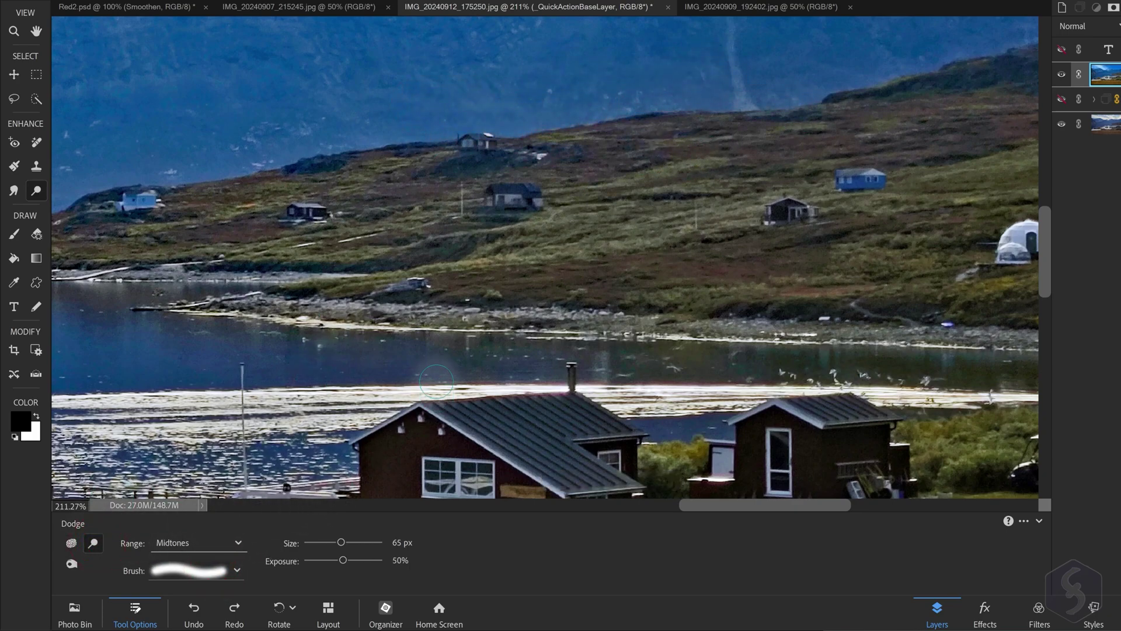
left_click_drag(570, 115, 648, 189)
key("ctrl+z")
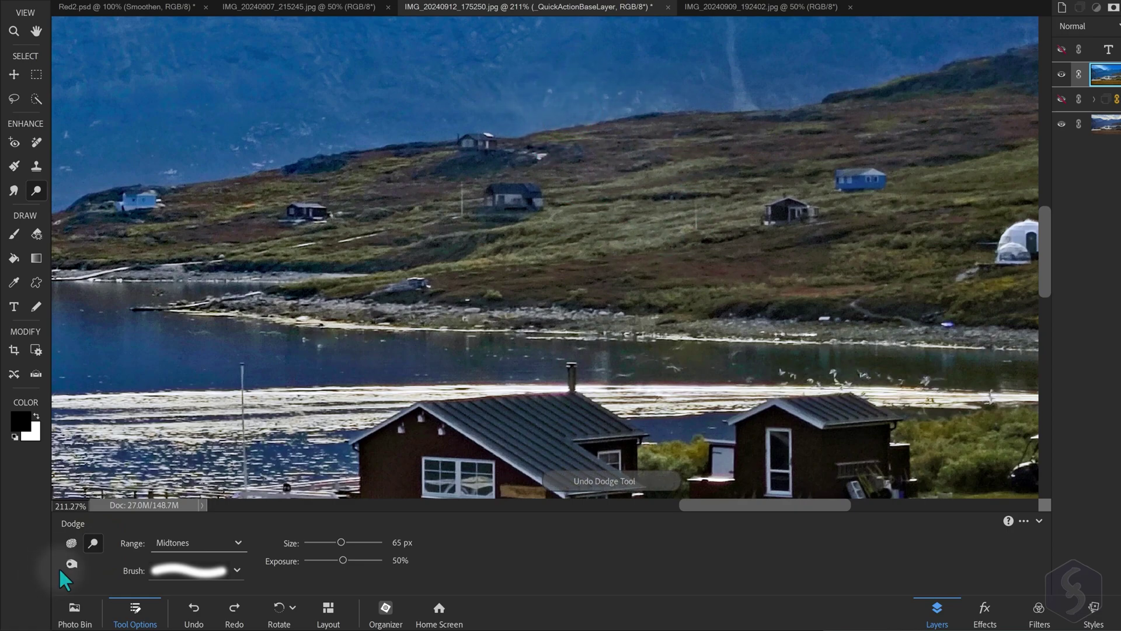
left_click(73, 563)
mouse_move(520, 133)
left_mouse_down()
mouse_move(599, 108)
mouse_move(671, 224)
left_mouse_up()
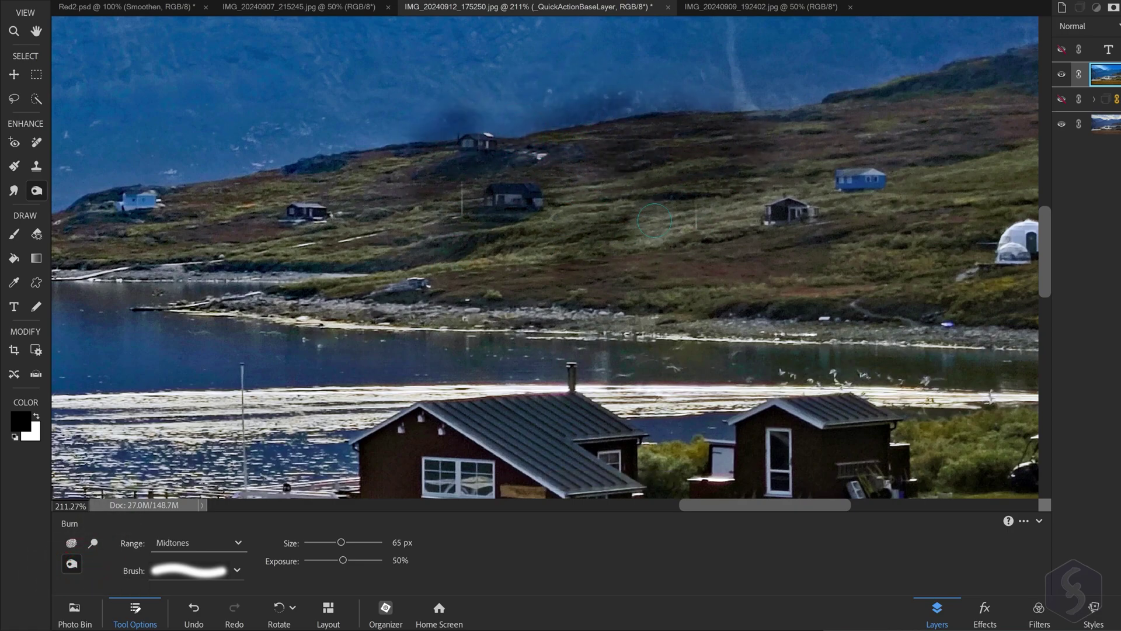
key("ctrl+z")
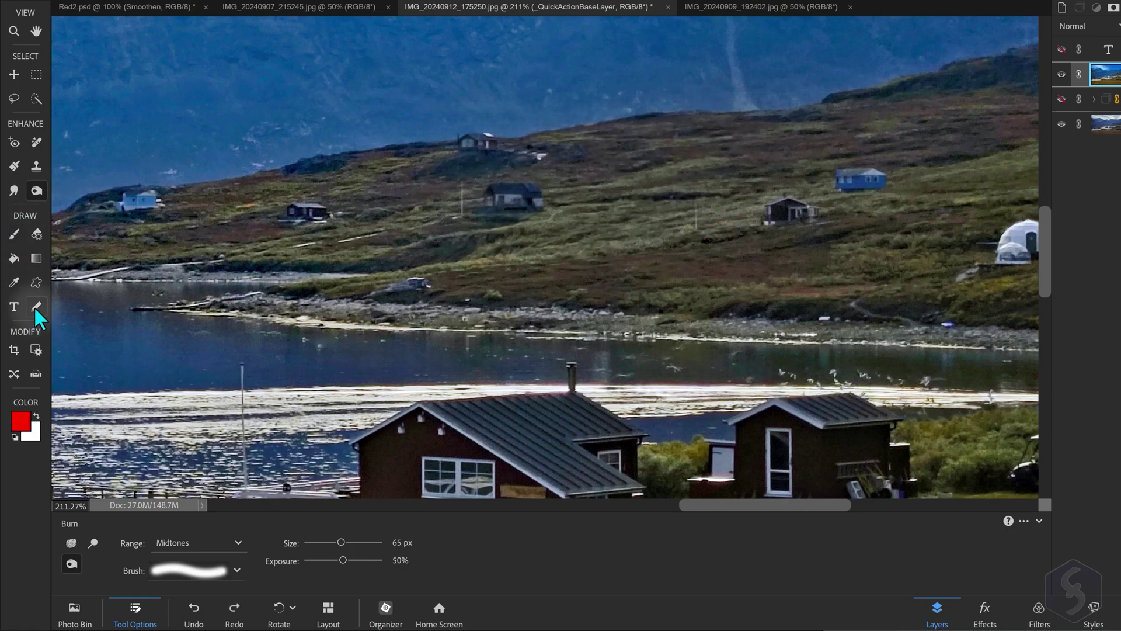
Paint red and green 28 px zigzags across the hillside, then undo them
left_click(14, 236)
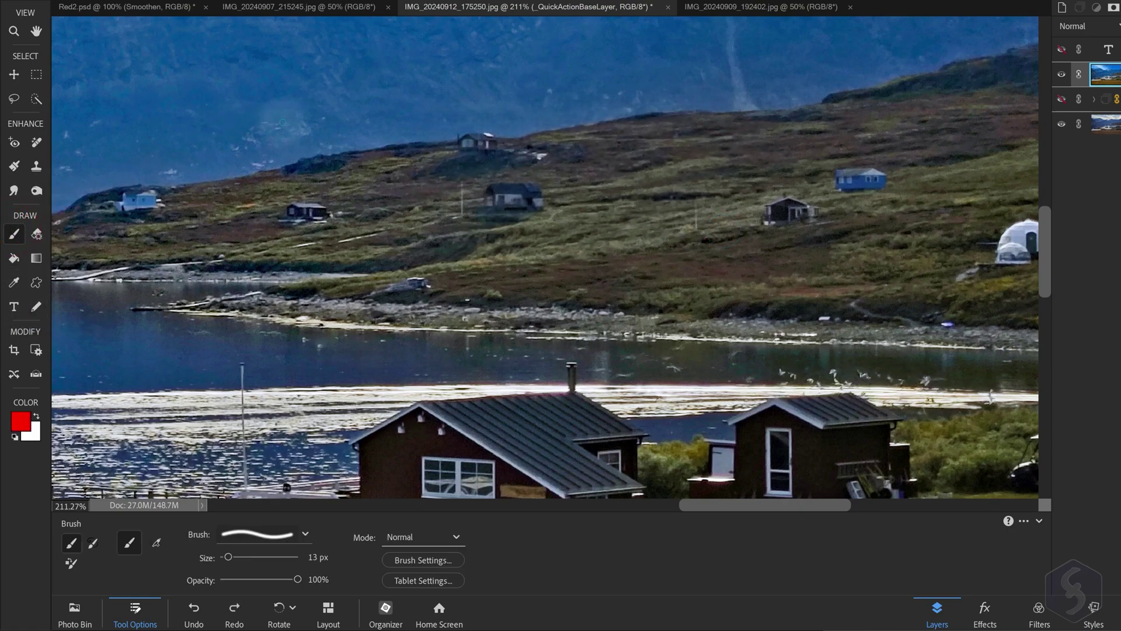
left_click_drag(260, 126, 706, 226)
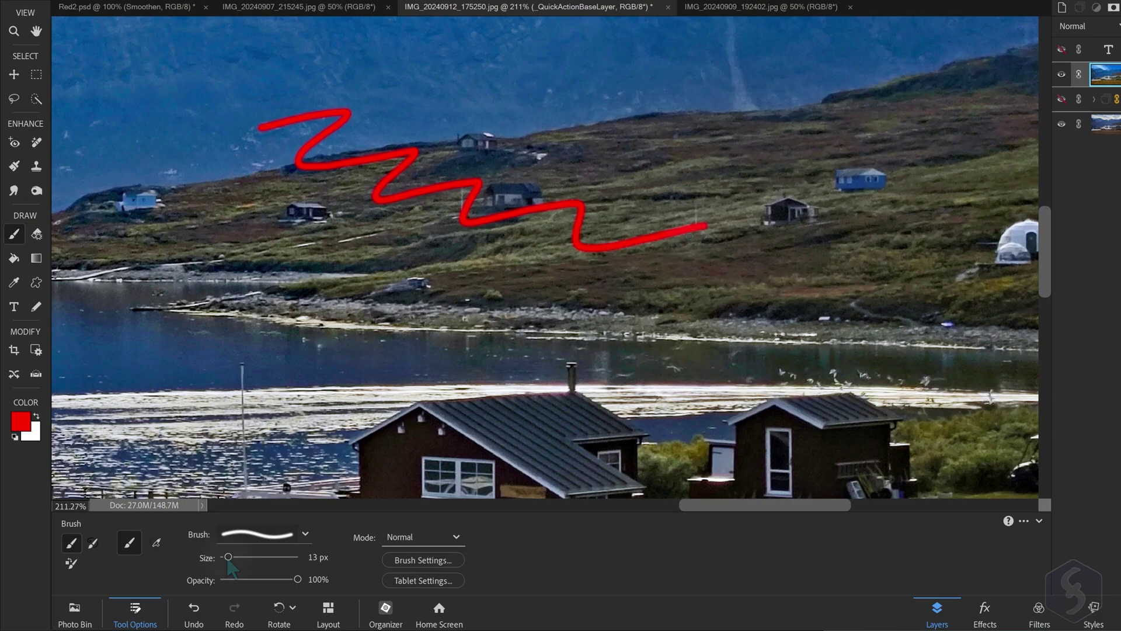
left_click_drag(228, 557, 238, 557)
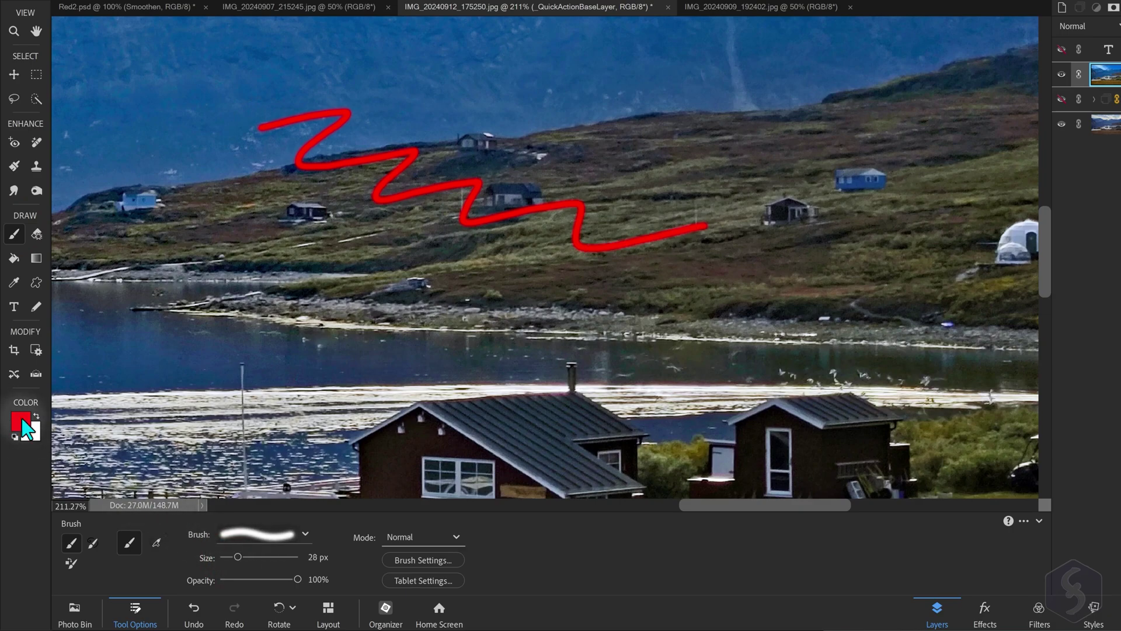
left_click(20, 422)
left_click(632, 243)
left_click(737, 103)
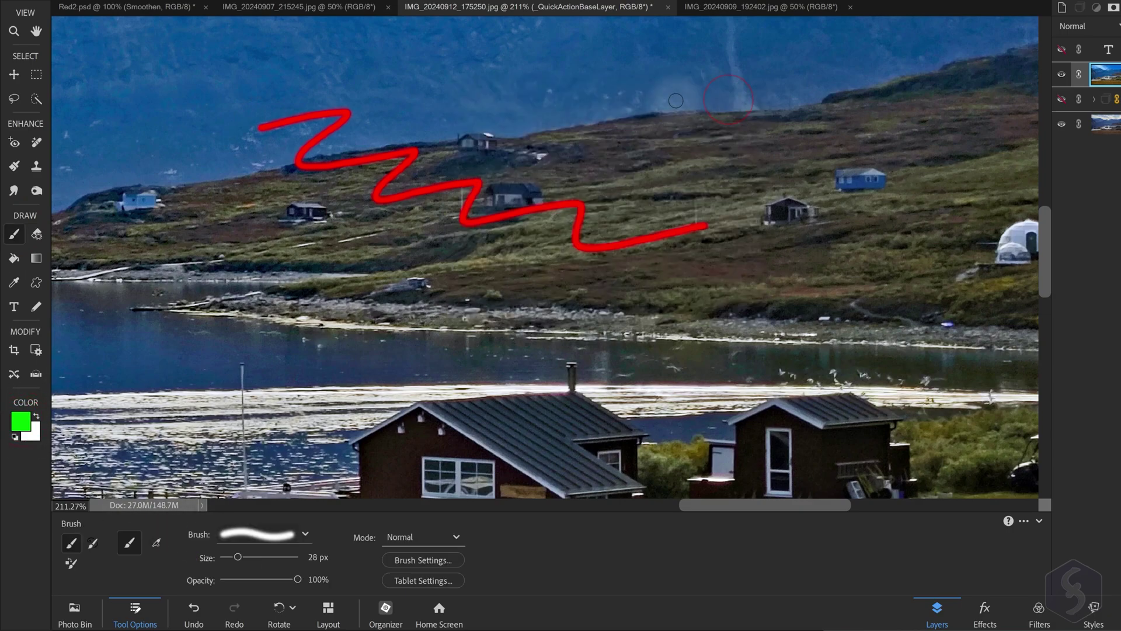
left_click_drag(548, 104, 854, 268)
key("ctrl+z")
key("ctrl+z")
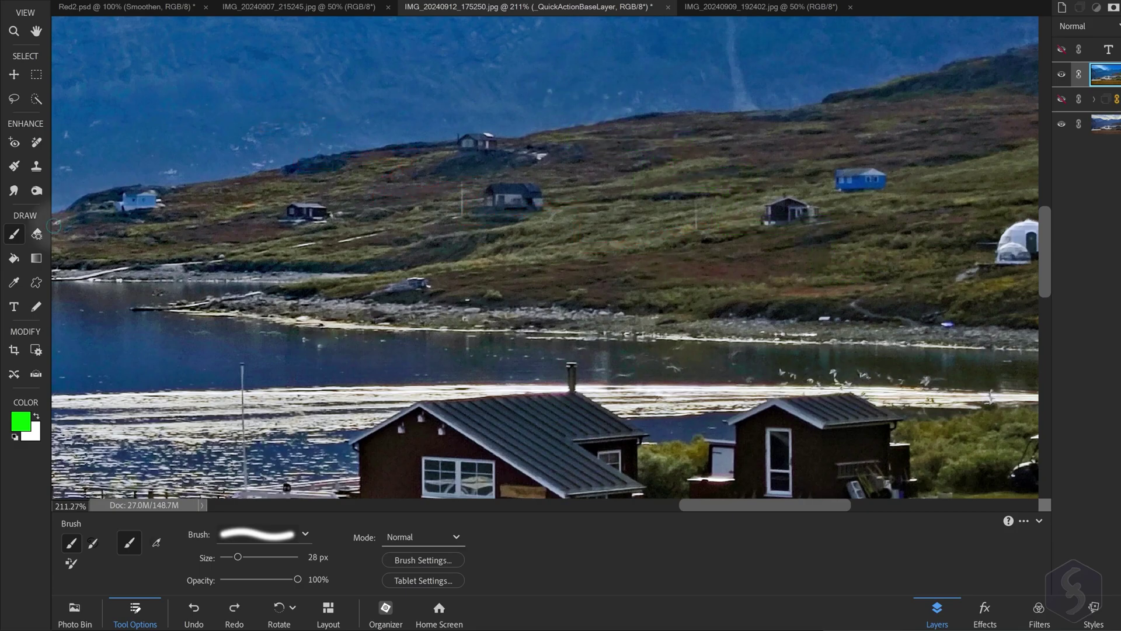
Erase a zigzag patch of the hillside with the brush-style Eraser
left_click(36, 234)
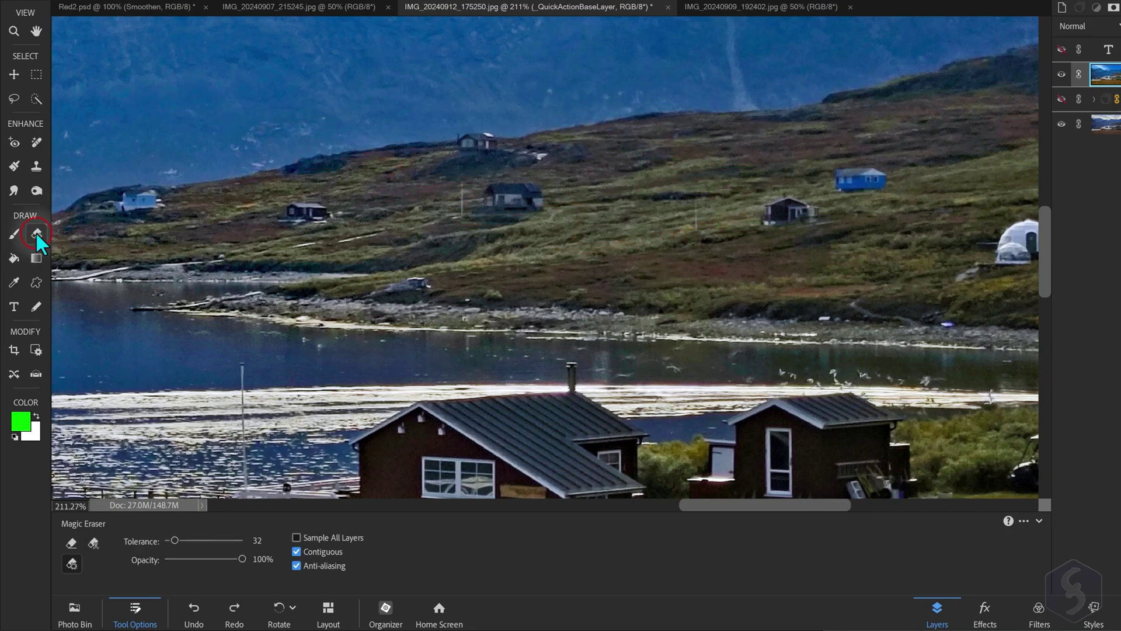
left_click(68, 542)
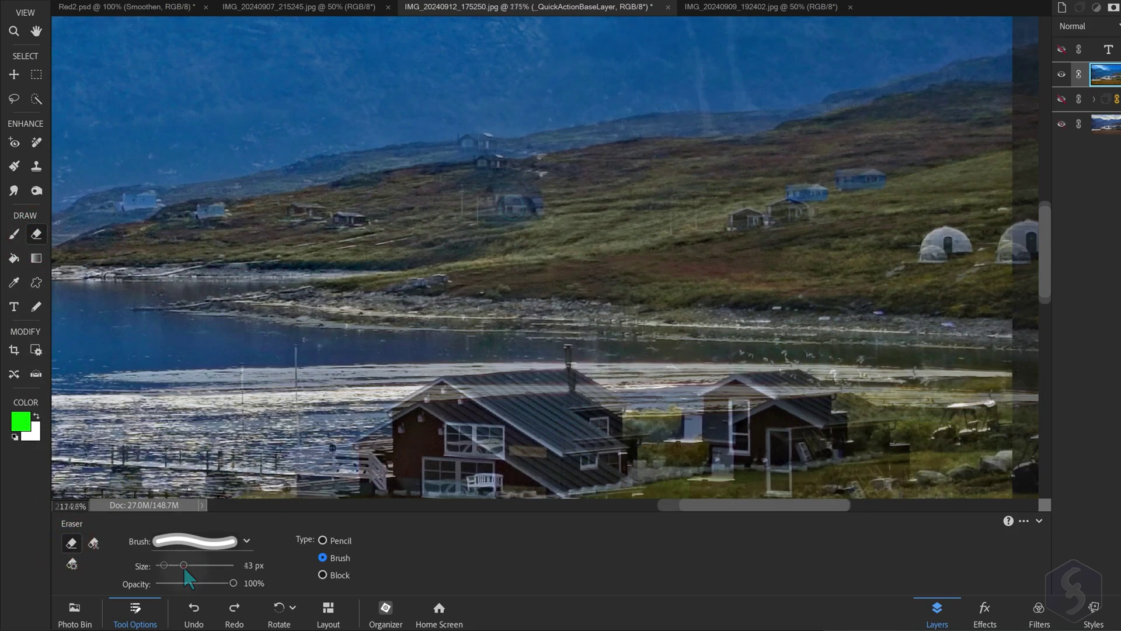
left_click_drag(503, 206, 739, 271)
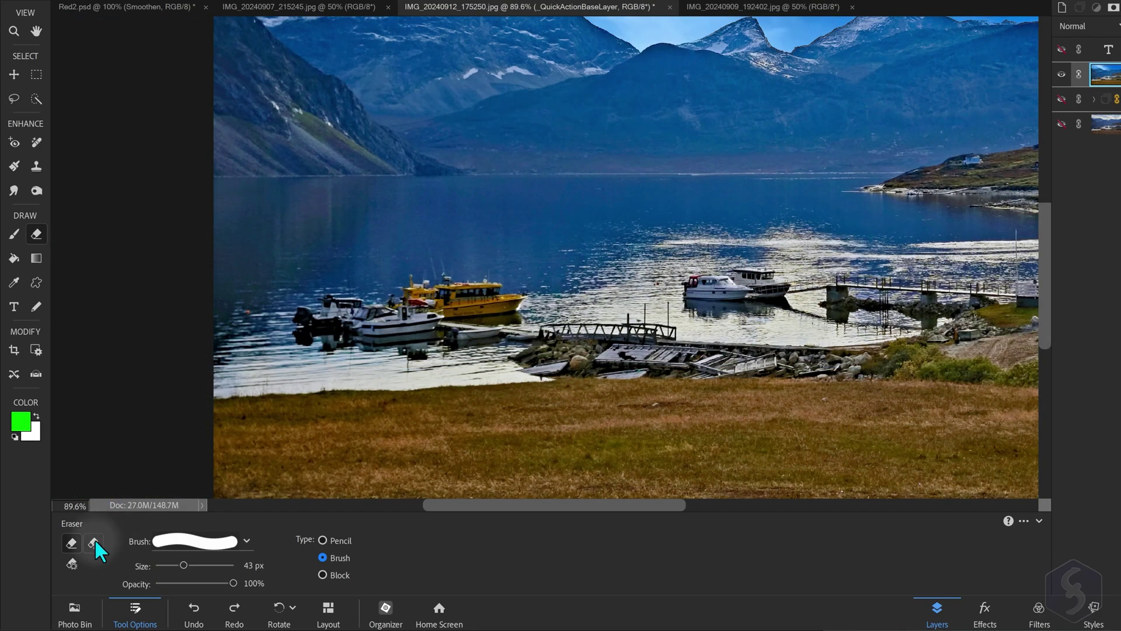
left_click(96, 539)
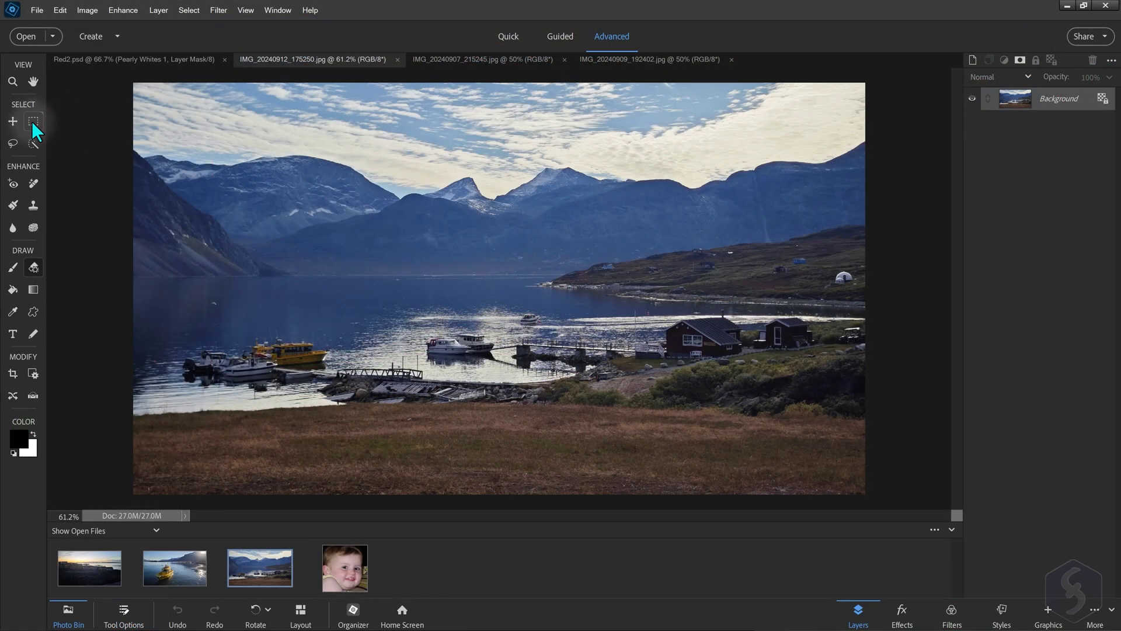
Cut the whole lake photo, paste it into the boat document and shrink it
left_click(32, 122)
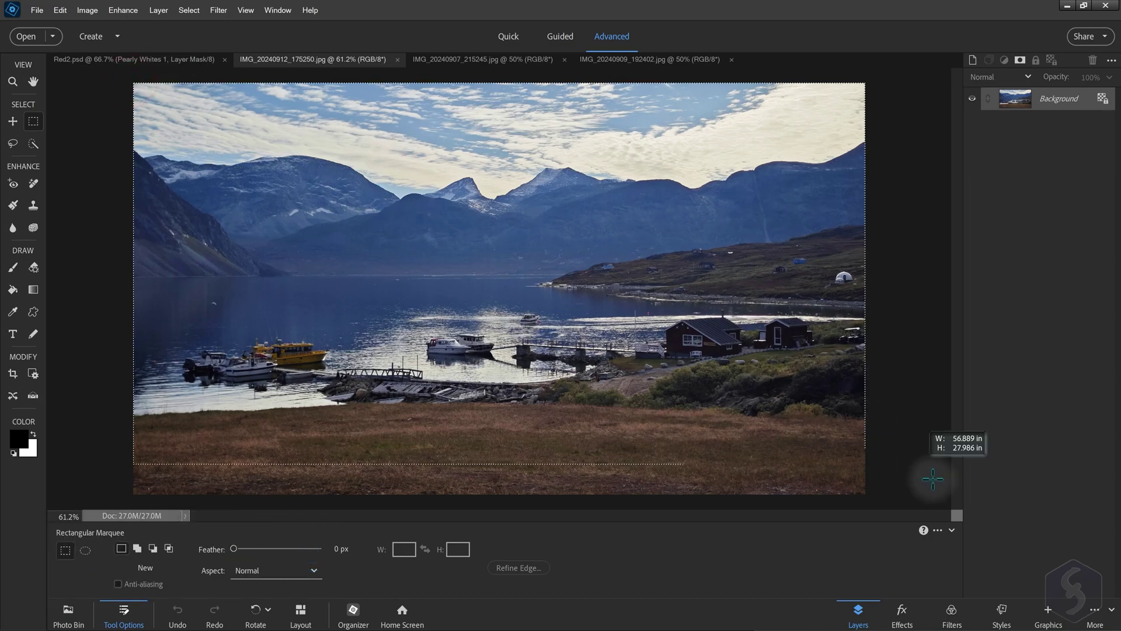
left_click_drag(131, 82, 874, 493)
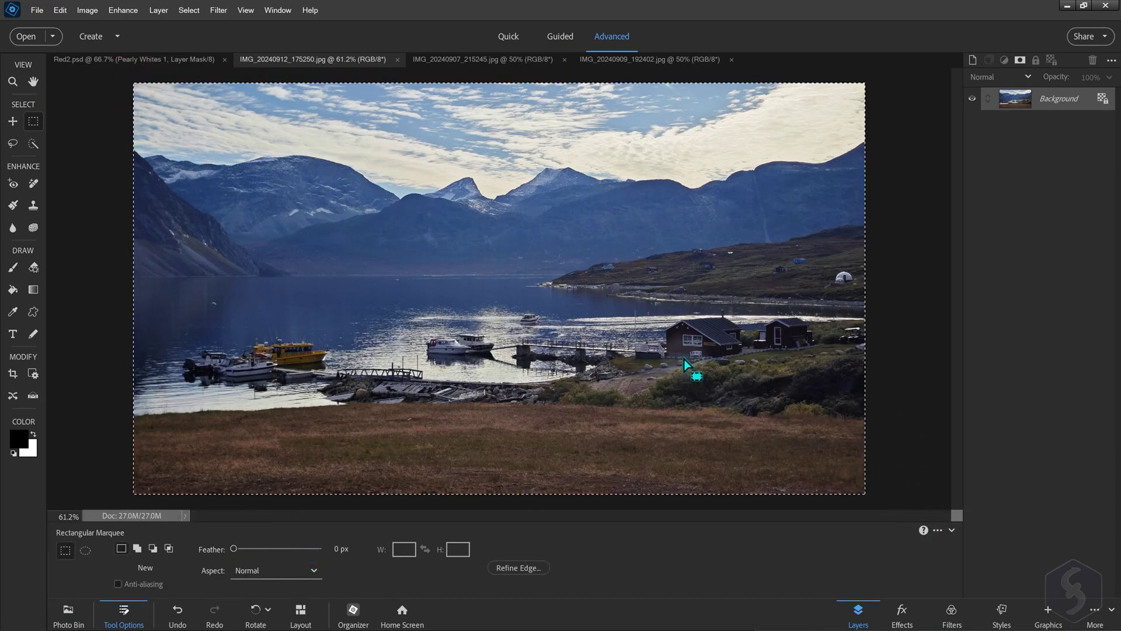
key("ctrl+x")
left_click(653, 59)
key("ctrl+v")
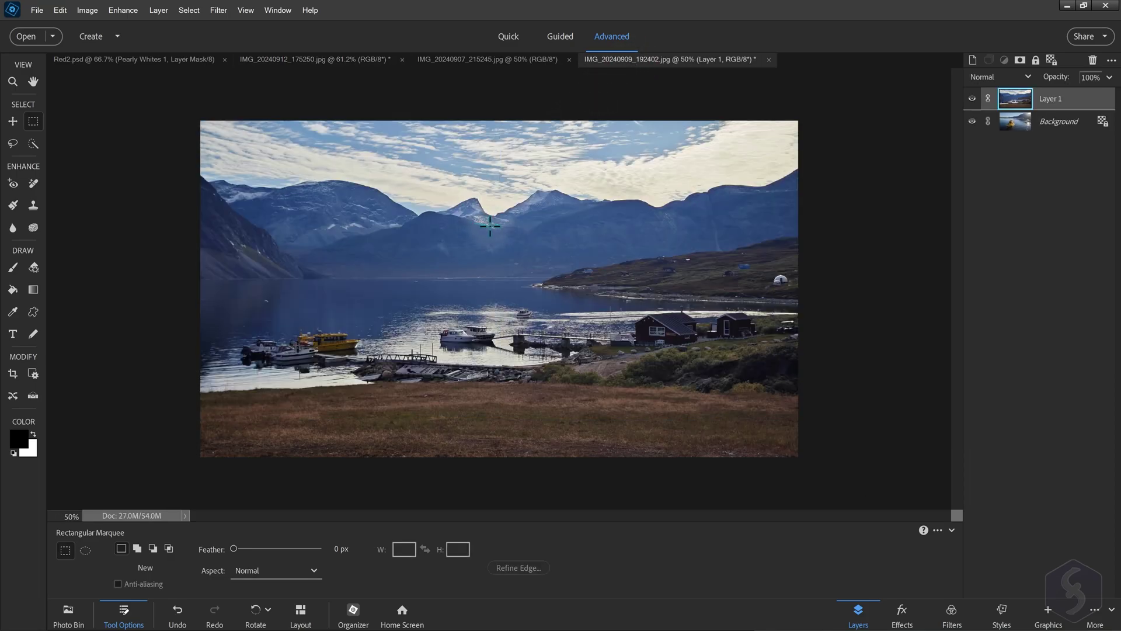
left_click(13, 122)
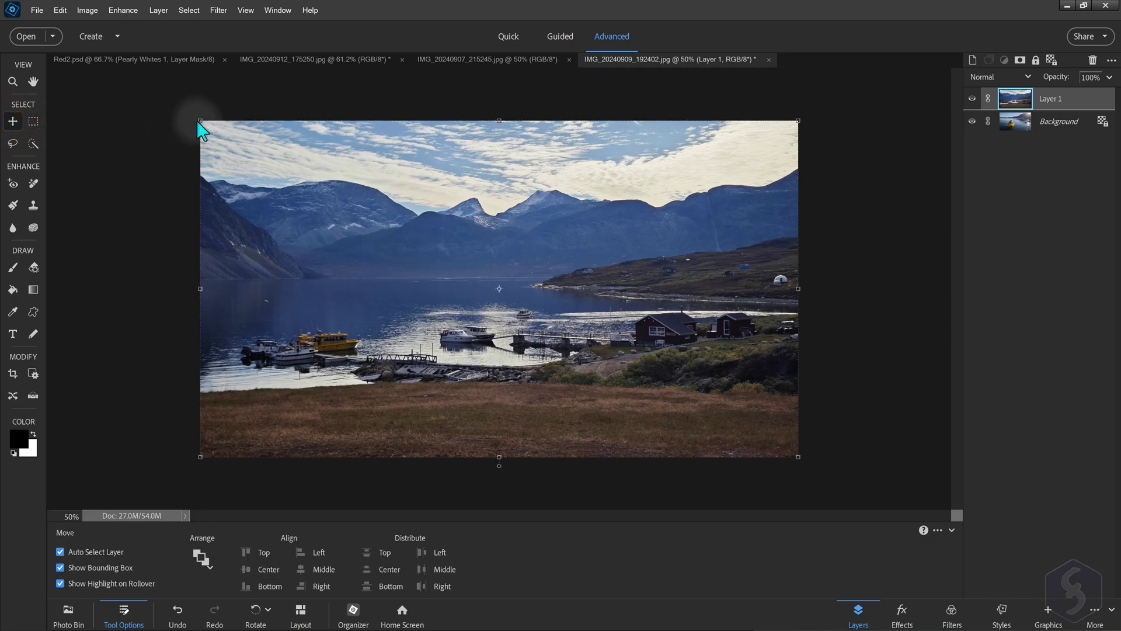
left_click_drag(198, 116, 473, 274)
left_click_drag(586, 289, 587, 258)
Toggle layer visibility, leave Layer 1 hidden and make Background the active layer
left_click(972, 100)
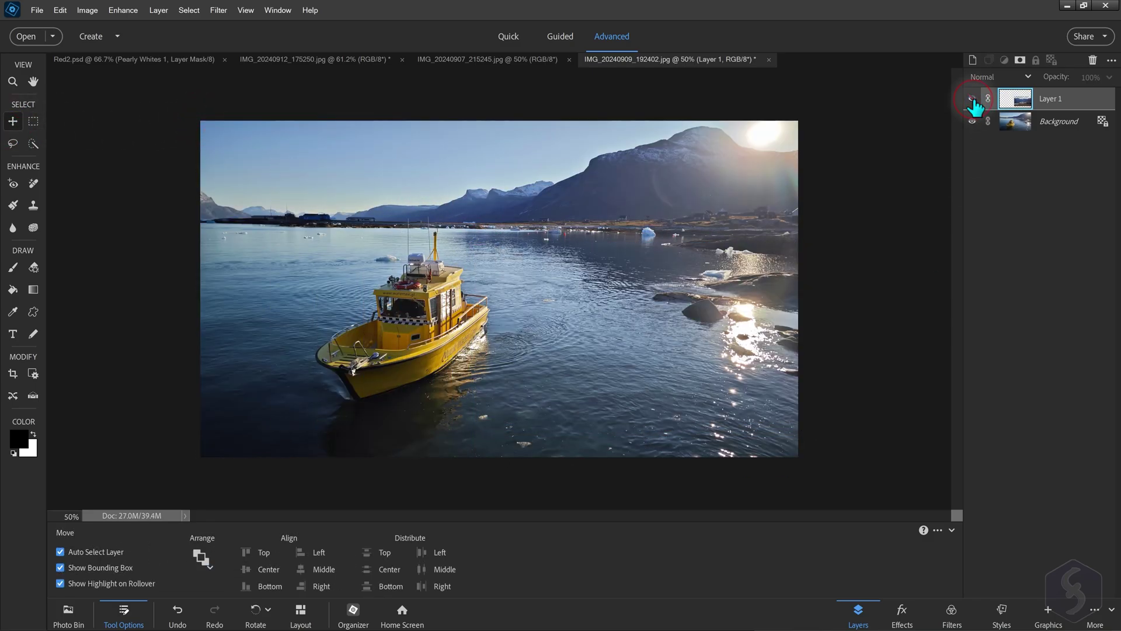
left_click(972, 99)
left_click(971, 122)
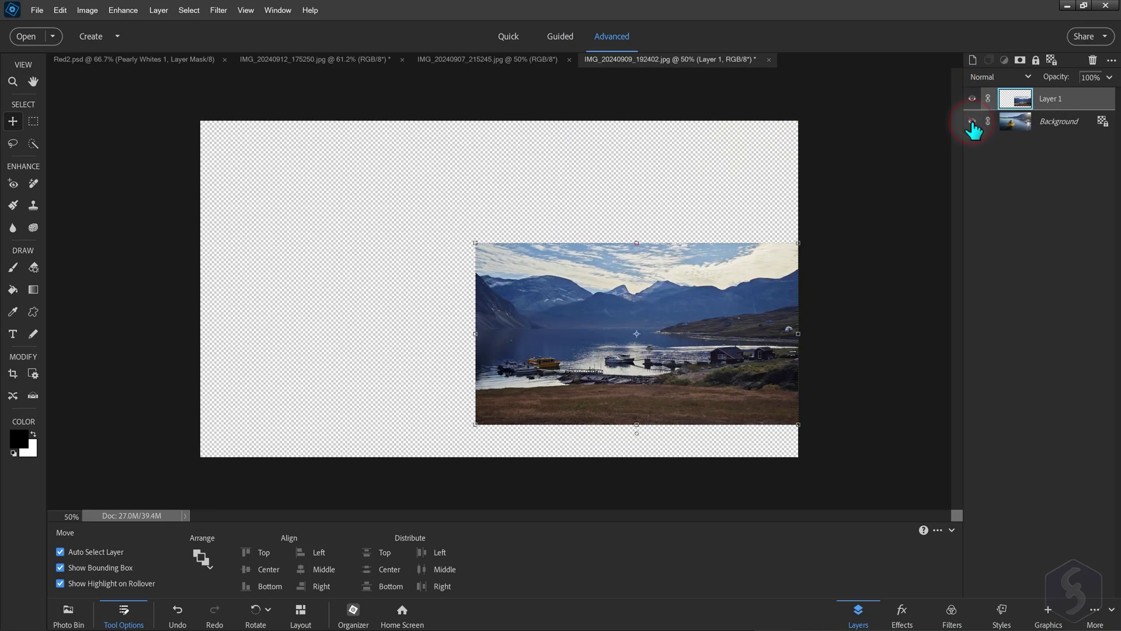
left_click(972, 122)
left_click(972, 99)
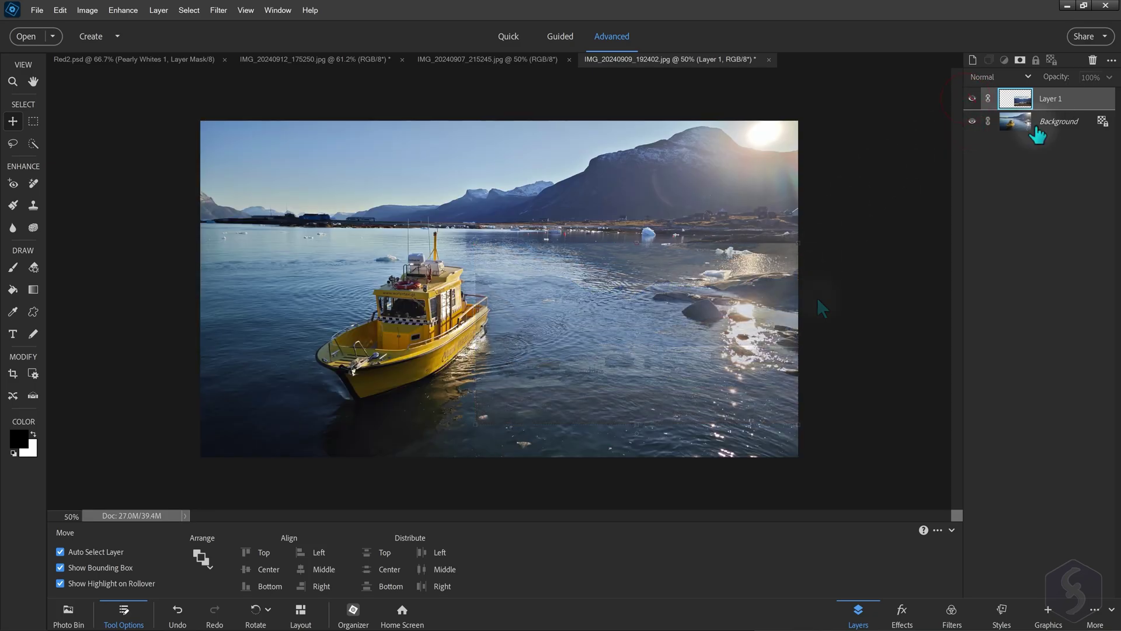
left_click(1056, 122)
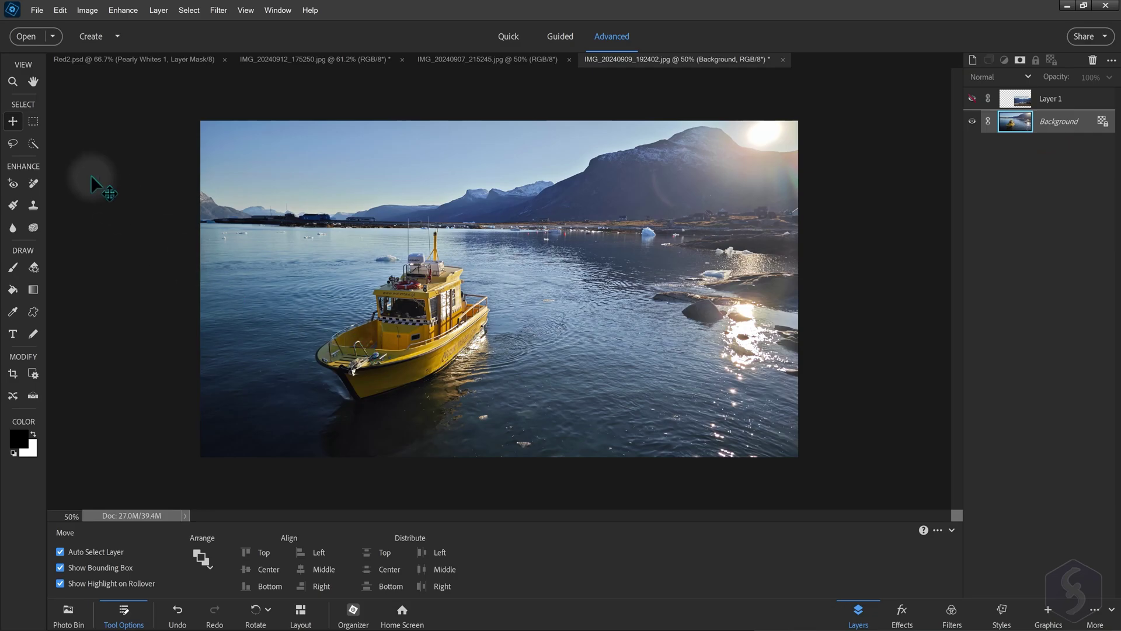
Delete a rectangle around the yellow boat, paste it as a new layer and nudge it
left_click(33, 121)
left_click_drag(294, 232, 512, 415)
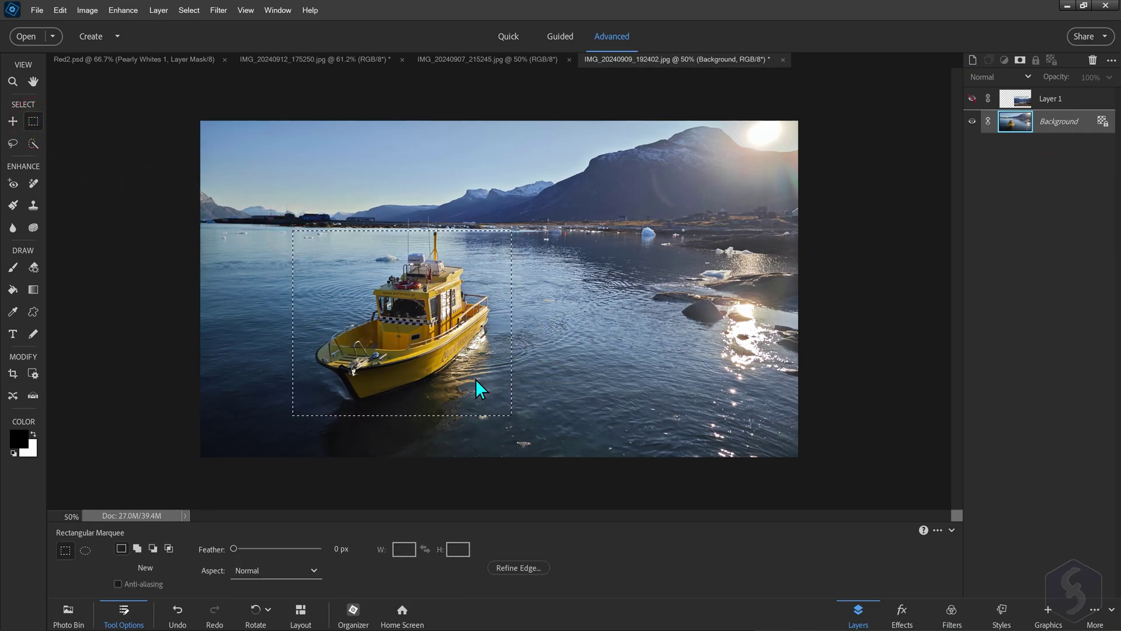
key("Delete")
key("ctrl+v")
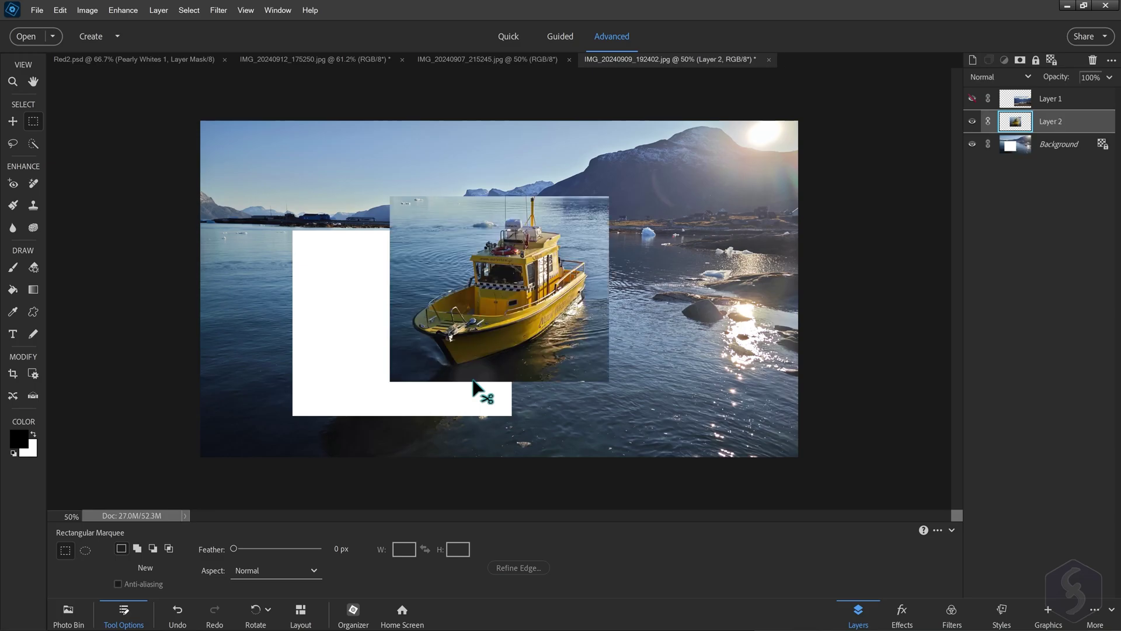
left_click(12, 121)
left_click_drag(473, 277, 495, 265)
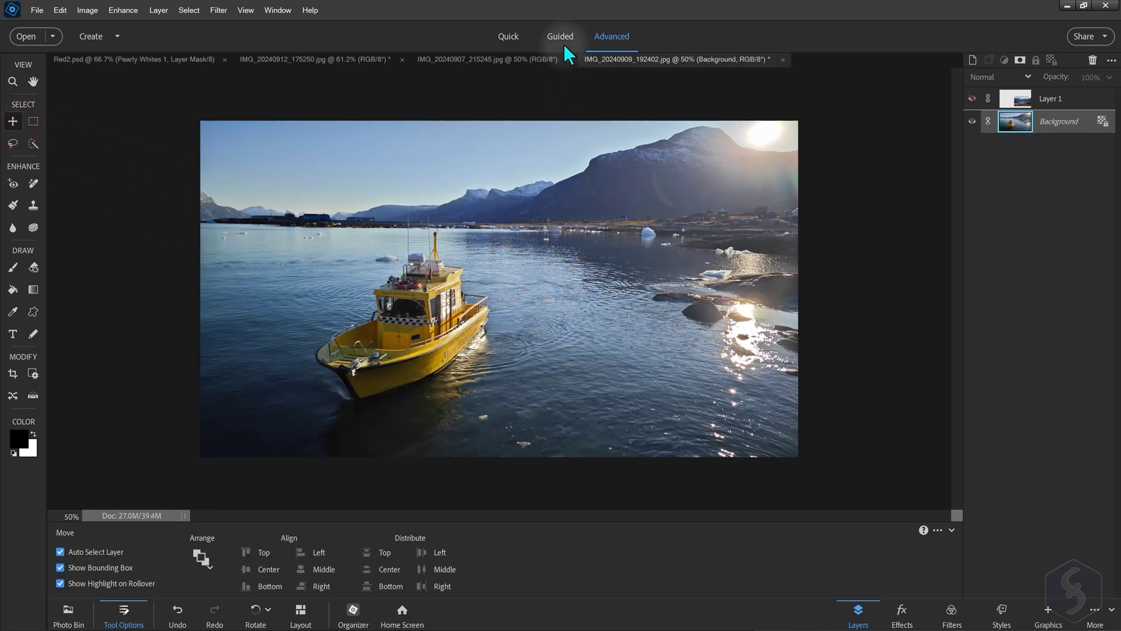
In Guided Move & Scale Object, auto-select the yellow boat and shift it right and slightly down
left_click(562, 37)
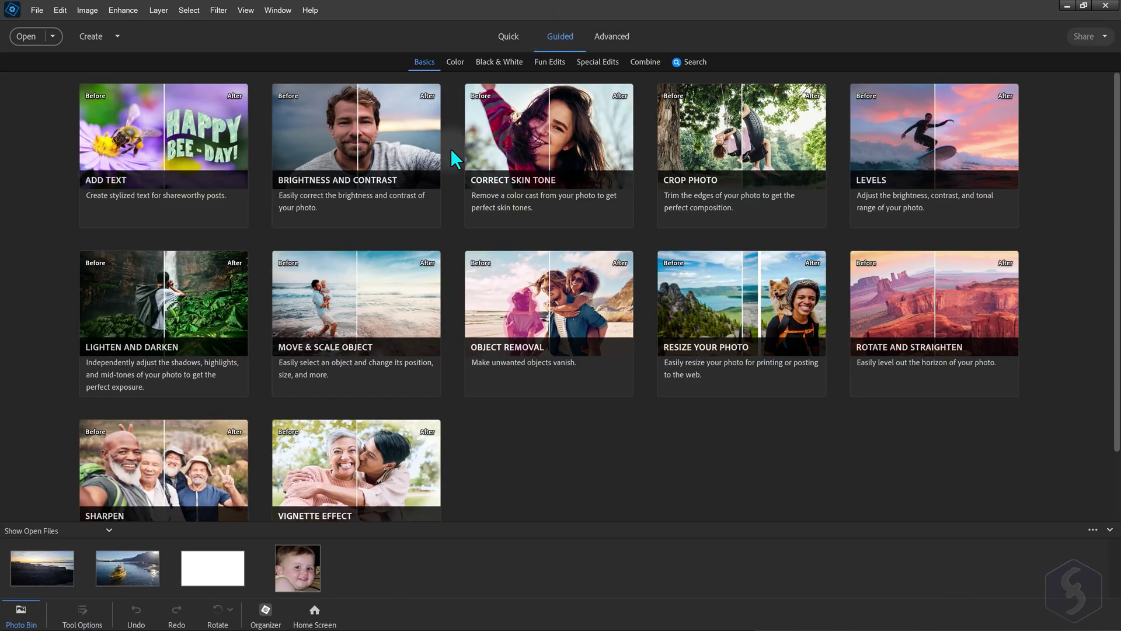
left_click(426, 61)
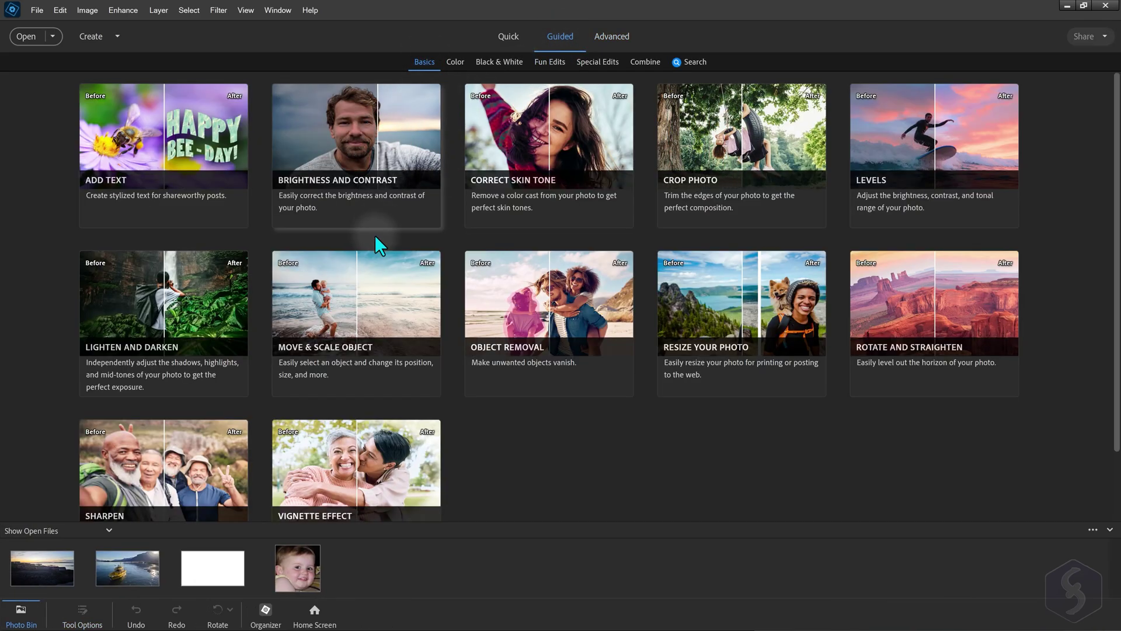
left_click(368, 319)
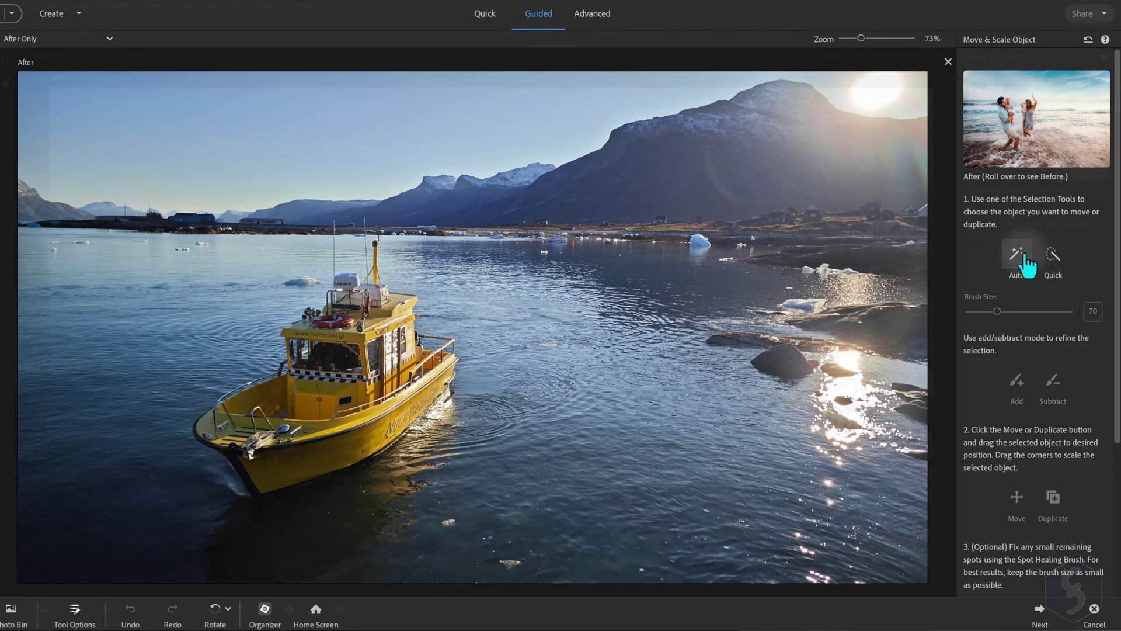
left_click(1024, 256)
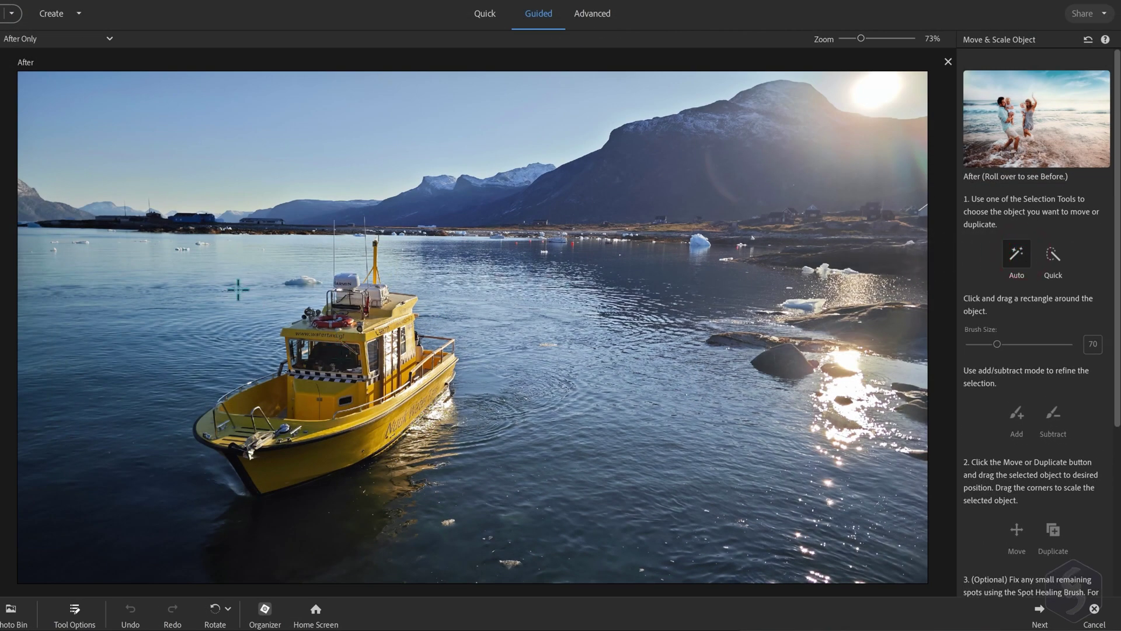
left_click_drag(184, 259, 463, 508)
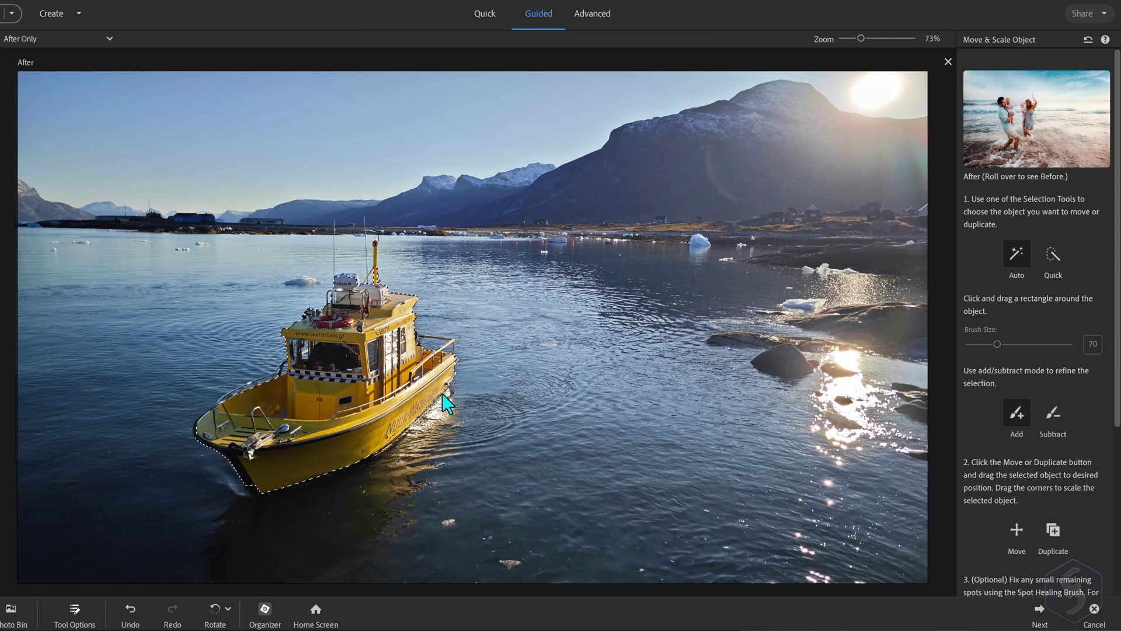
scroll(1034, 368, "down", 3)
left_click(1018, 386)
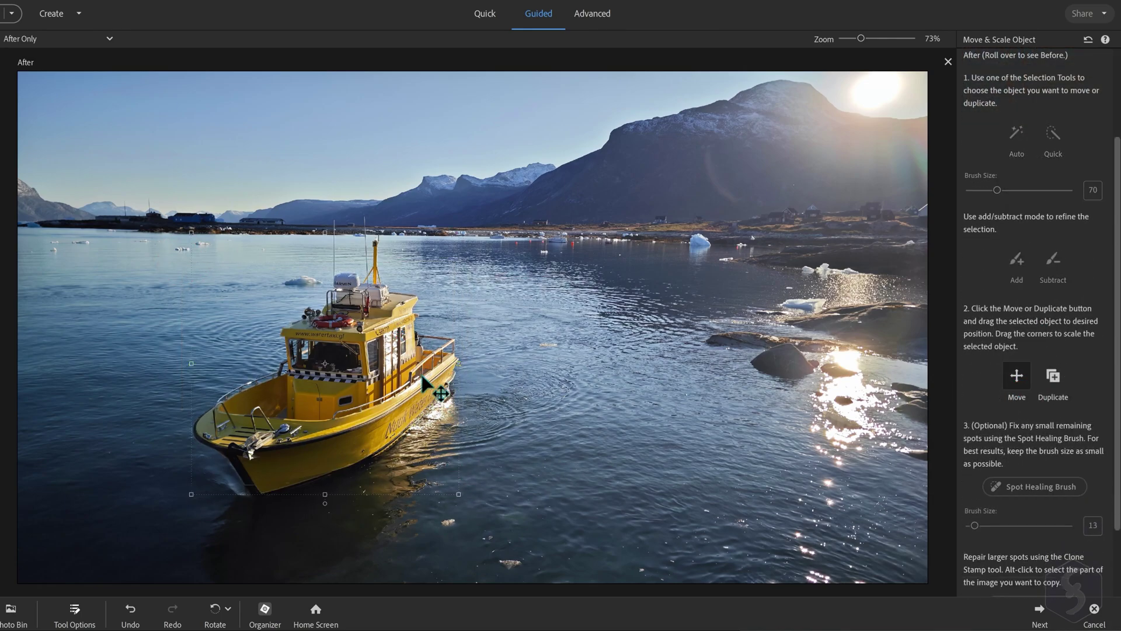
left_click_drag(407, 380, 434, 386)
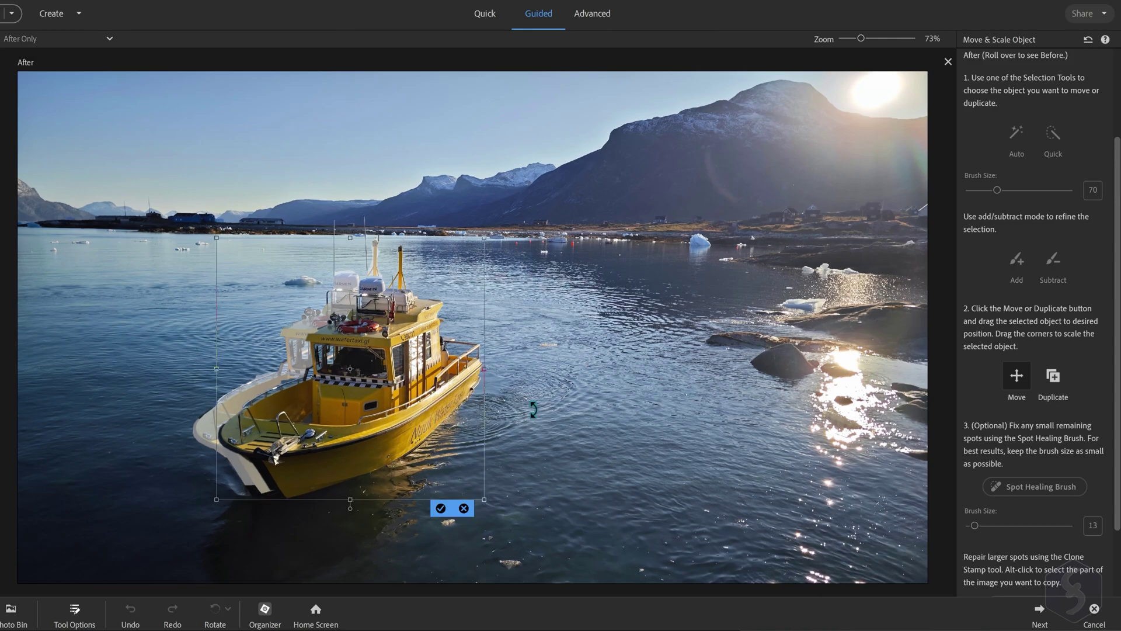
left_click(441, 509)
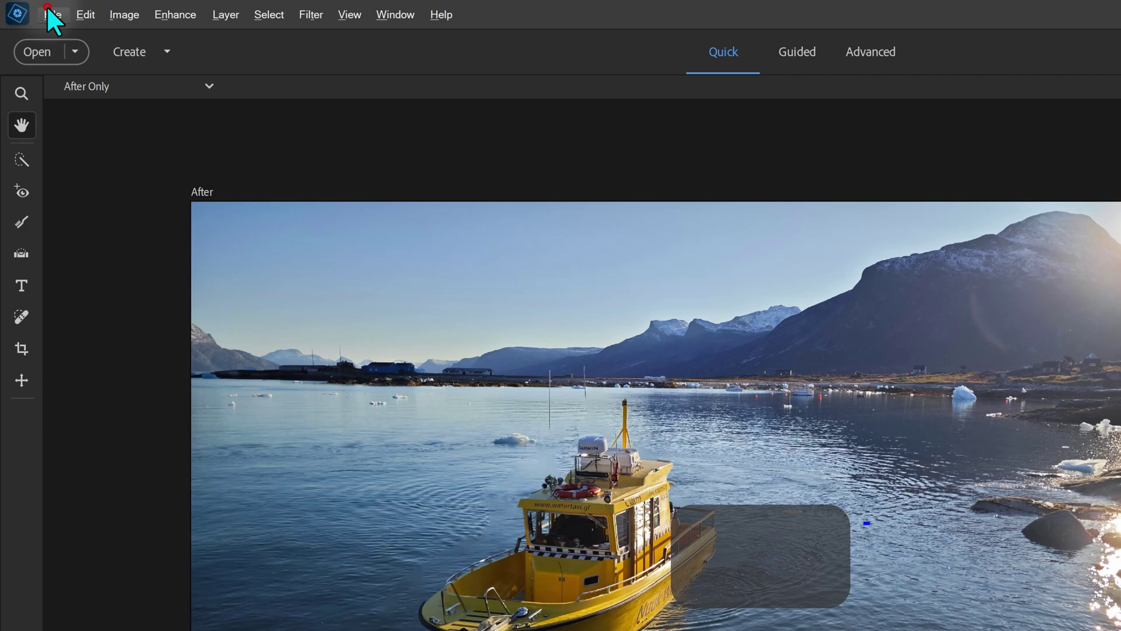
In Save As, try Photoshop and JPEG, then set the file type to PNG (*.PNG;*.PNS)
left_click(47, 6)
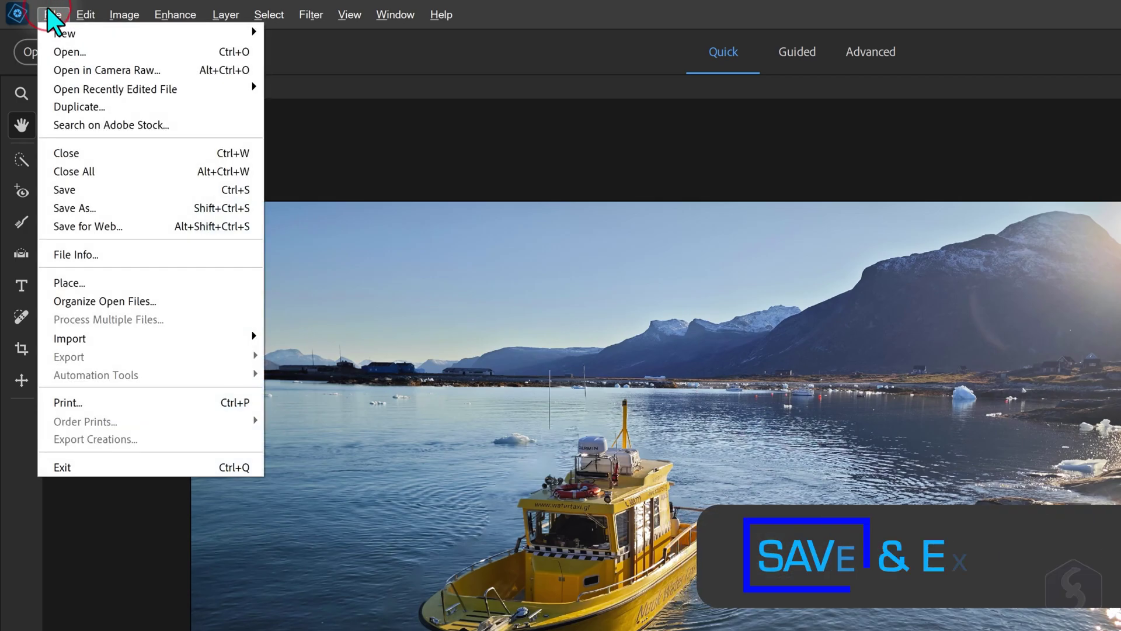
left_click(96, 208)
left_click(343, 352)
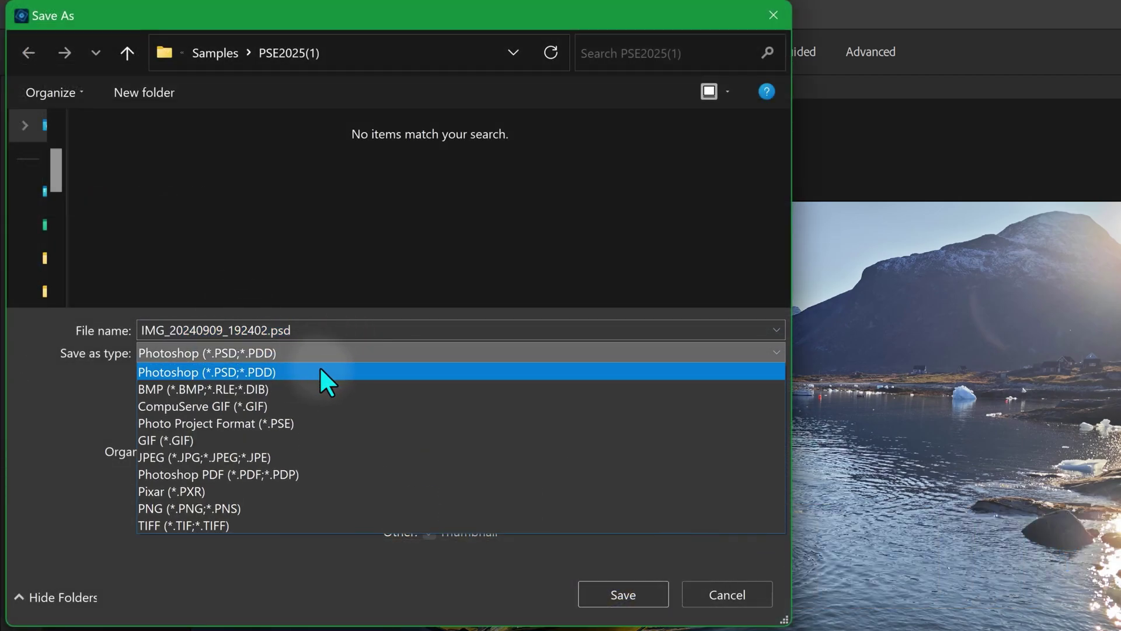
left_click(320, 366)
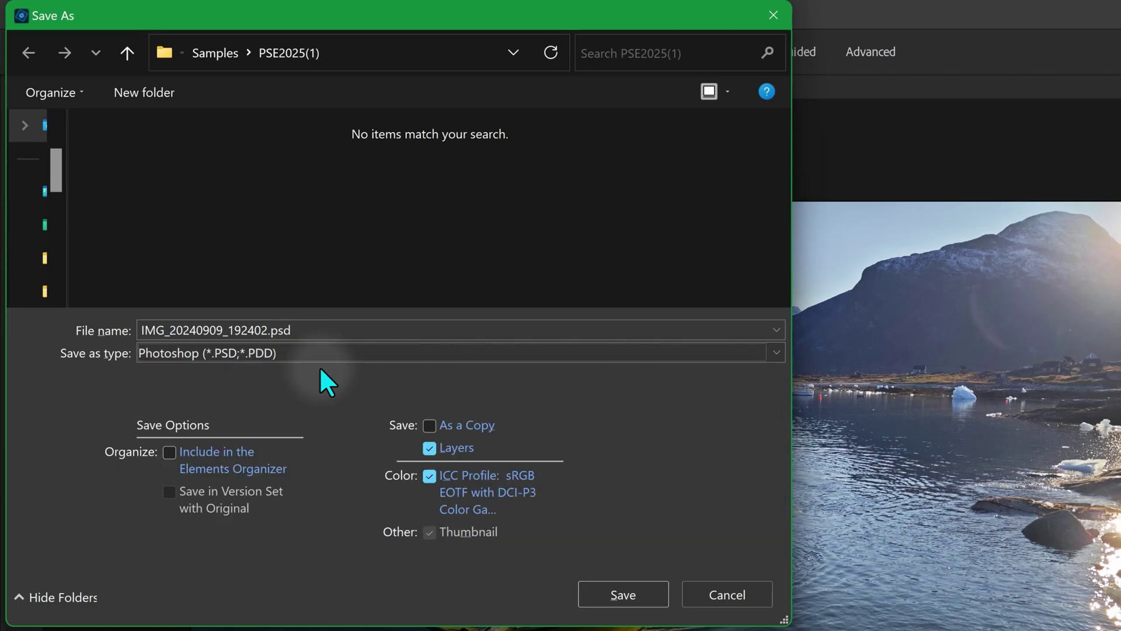
left_click(346, 353)
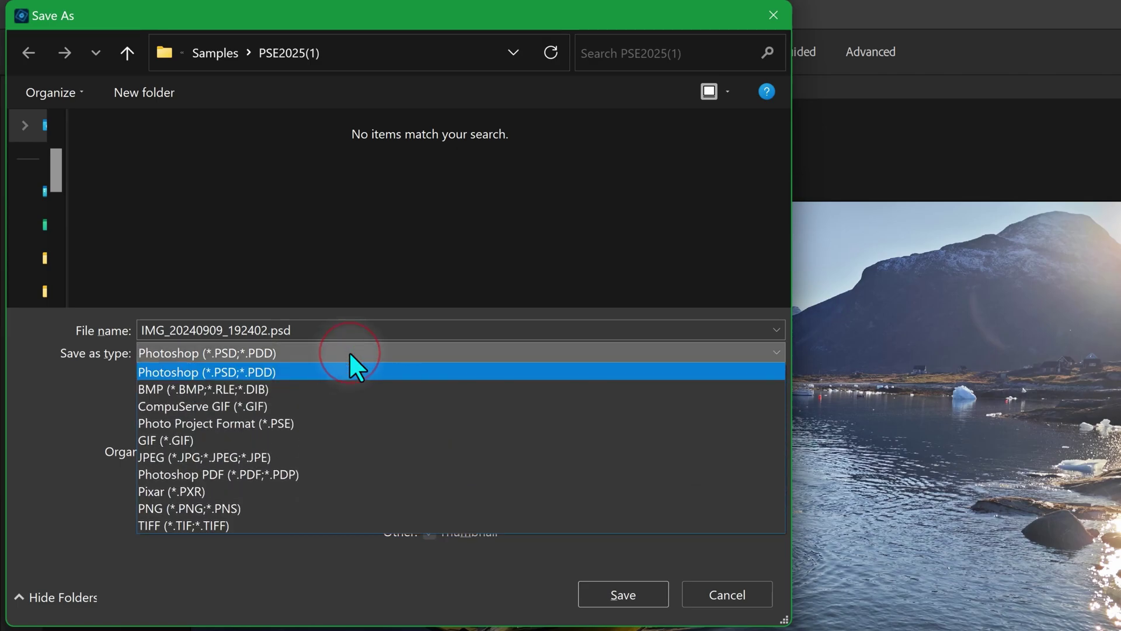
left_click(281, 456)
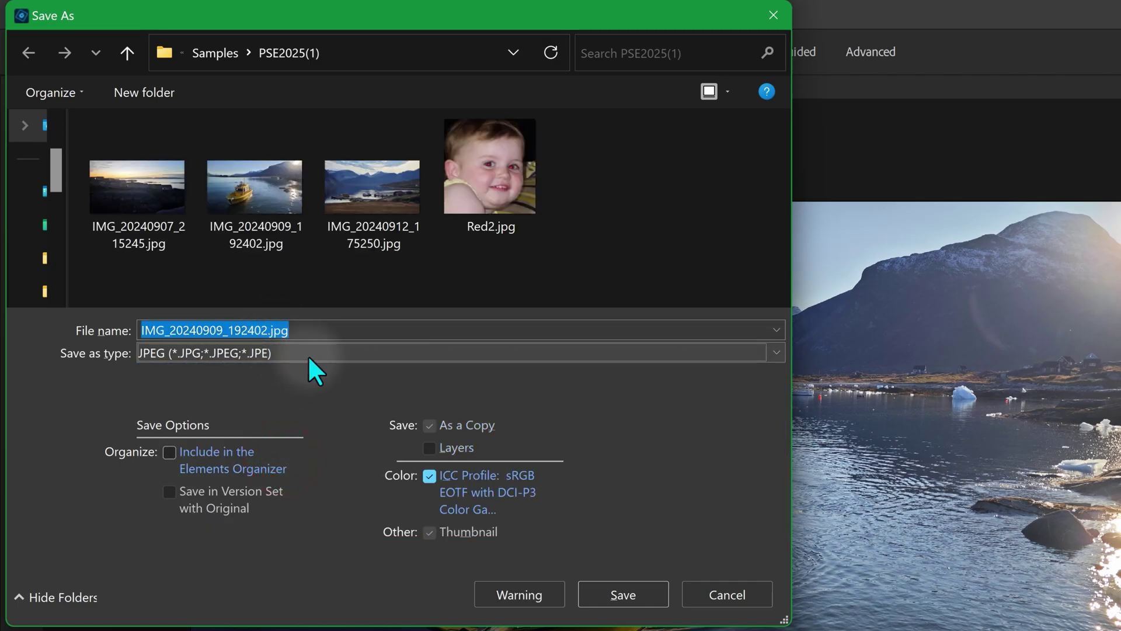
left_click(338, 351)
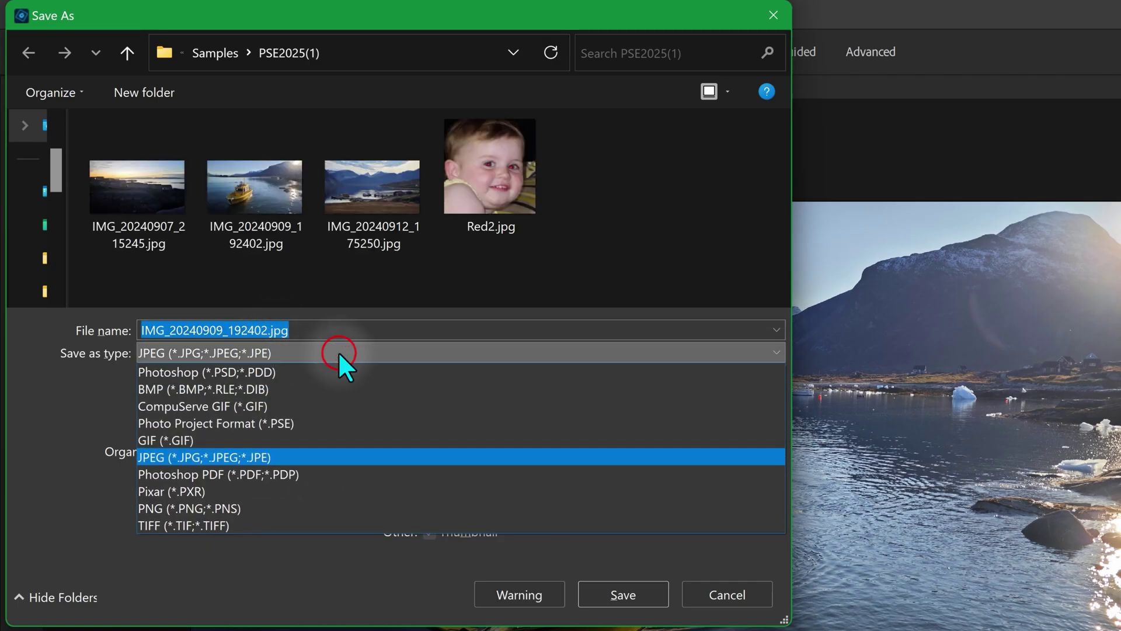
left_click(275, 507)
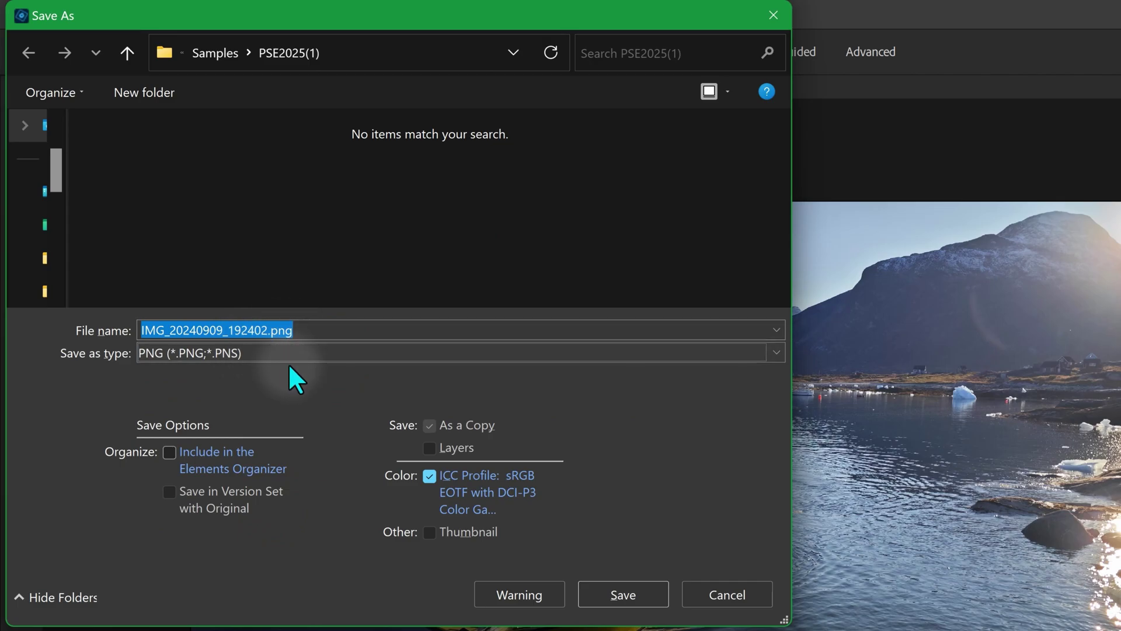